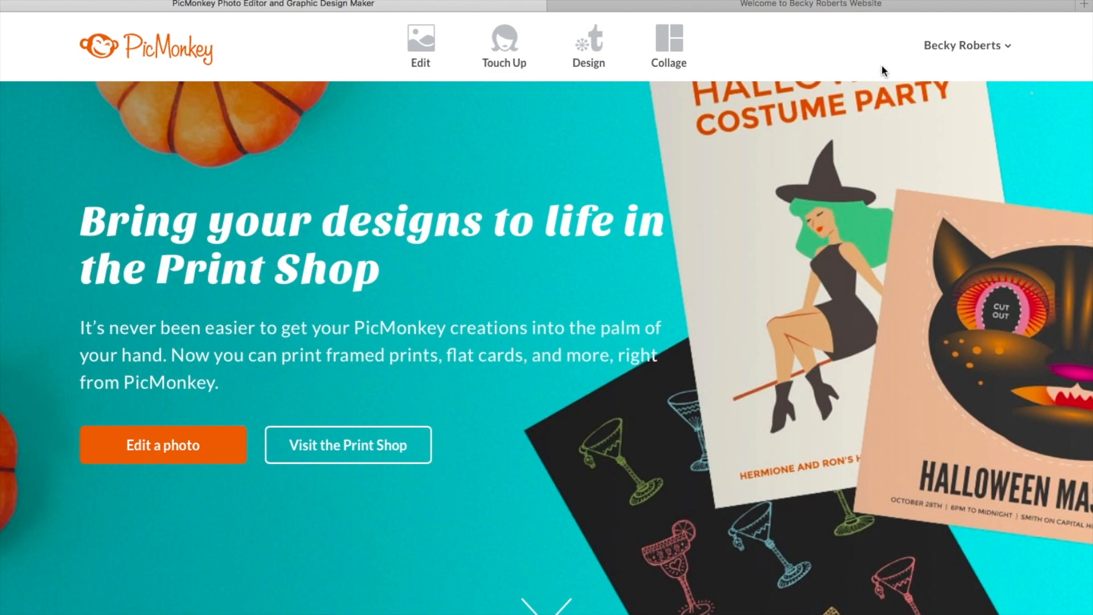
Step: Open the_big_deal25_social_share.jpg from the computer's Images folder in the editor
{"action": "mouse_move", "coordinate": [421, 44]}
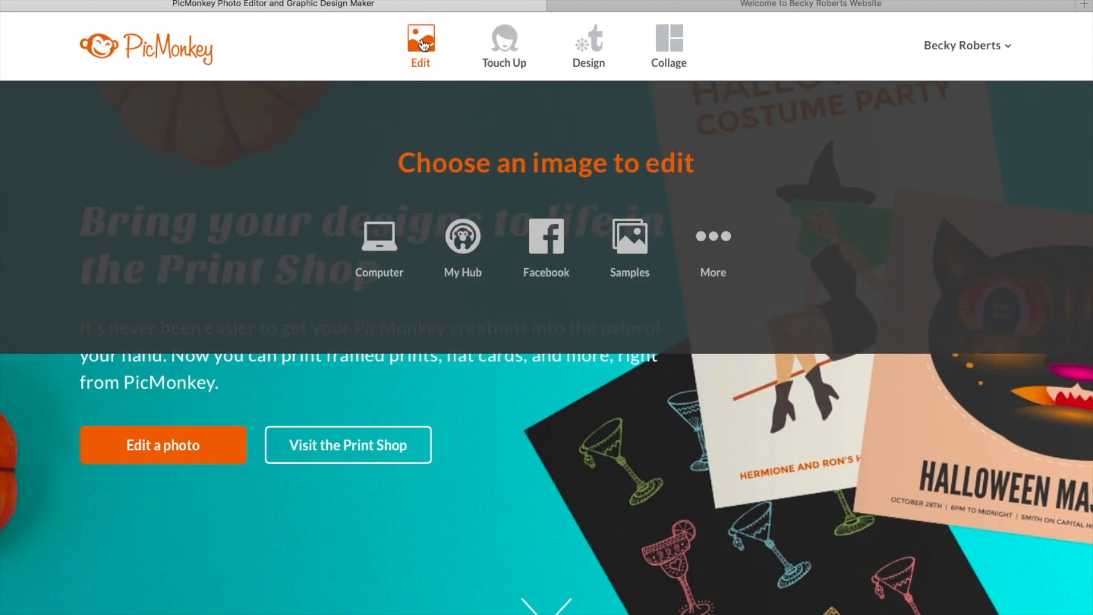
{"action": "left_click", "coordinate": [421, 44]}
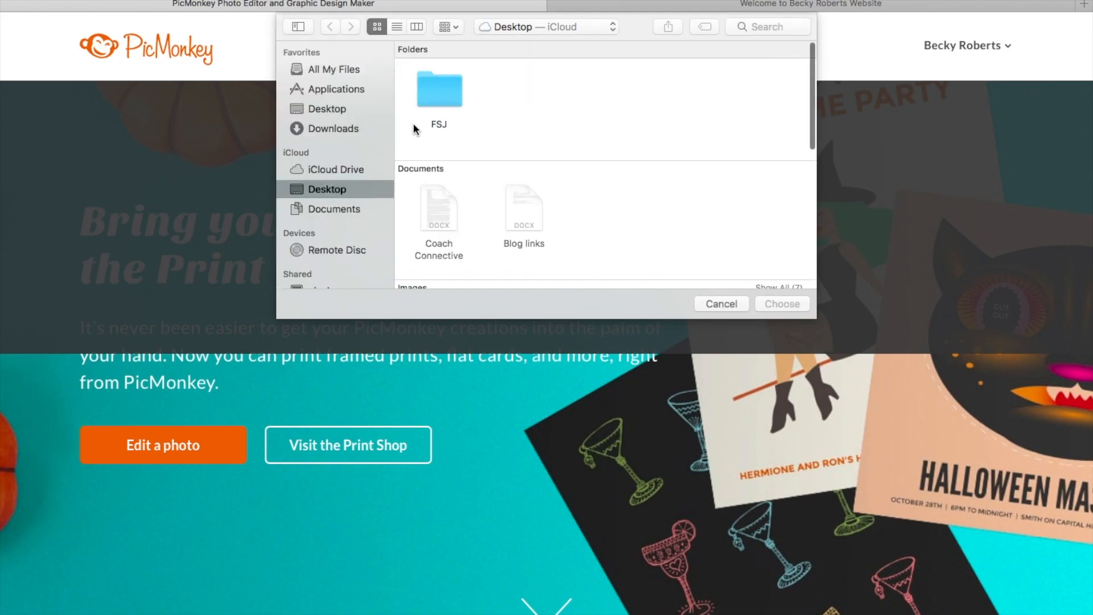
{"action": "scroll", "coordinate": [620, 191], "scroll_direction": "down", "scroll_amount": 5}
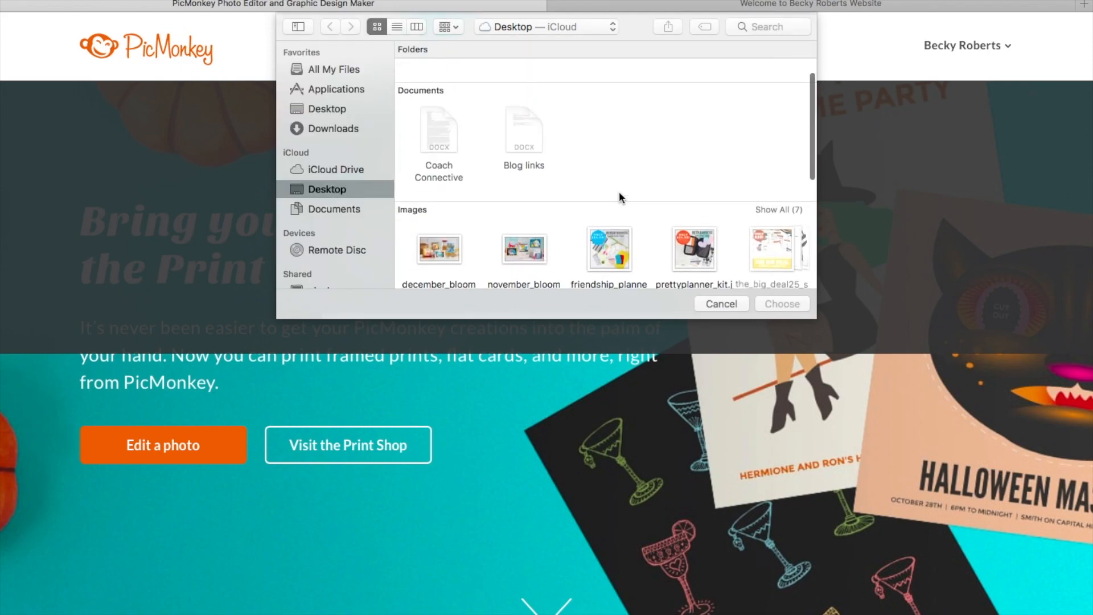
{"action": "left_click", "coordinate": [763, 198]}
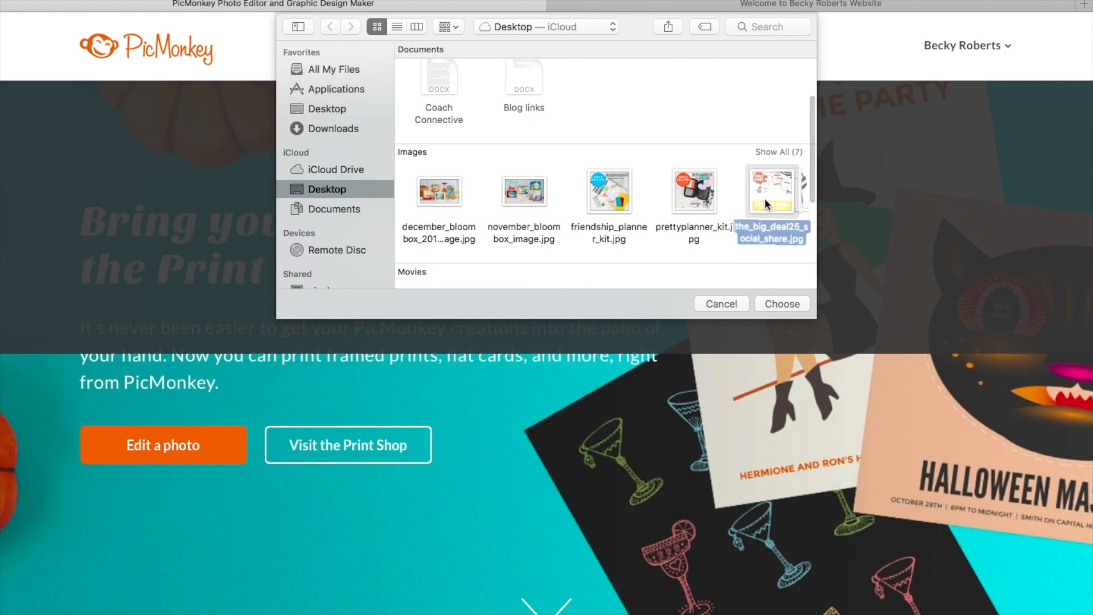
{"action": "left_click", "coordinate": [782, 303]}
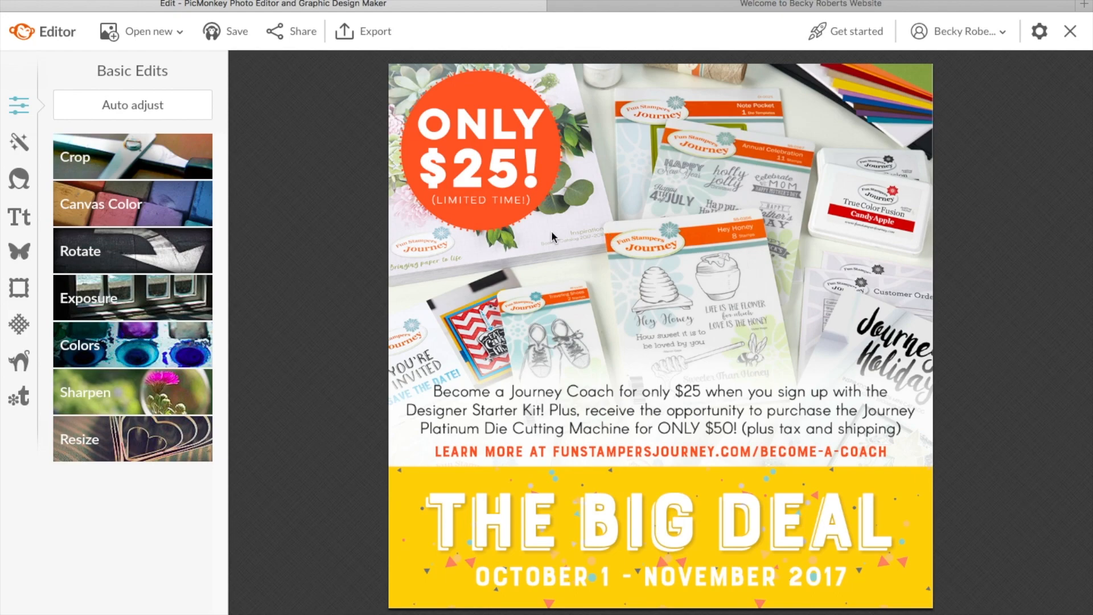
{"action": "left_click", "coordinate": [90, 161]}
{"action": "left_click_drag", "start_coordinate": [516, 184], "coordinate": [483, 144]}
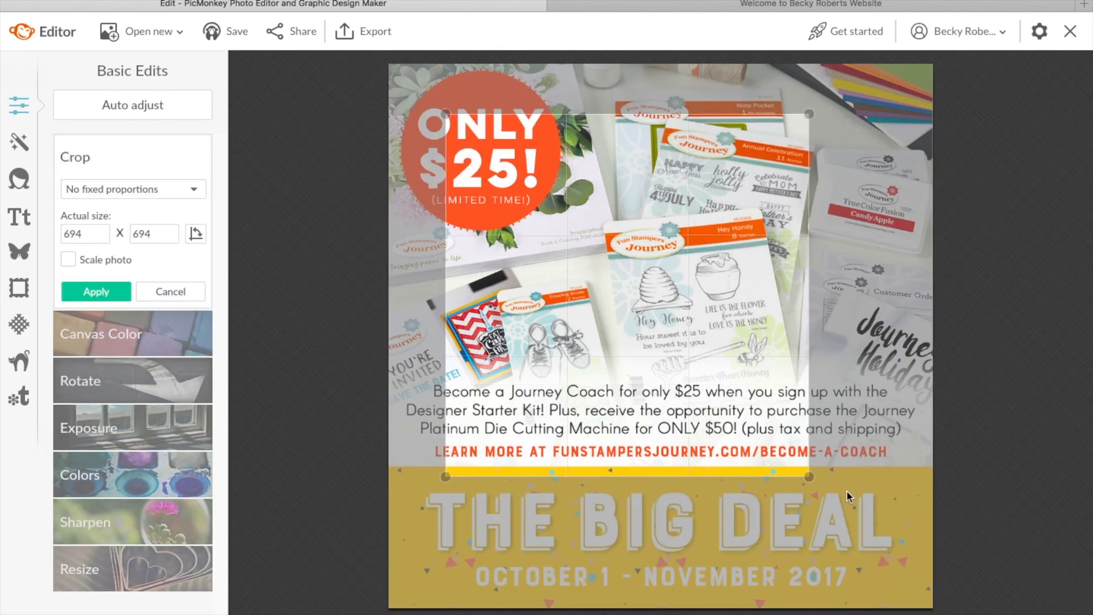
{"action": "left_click_drag", "start_coordinate": [811, 474], "coordinate": [846, 487]}
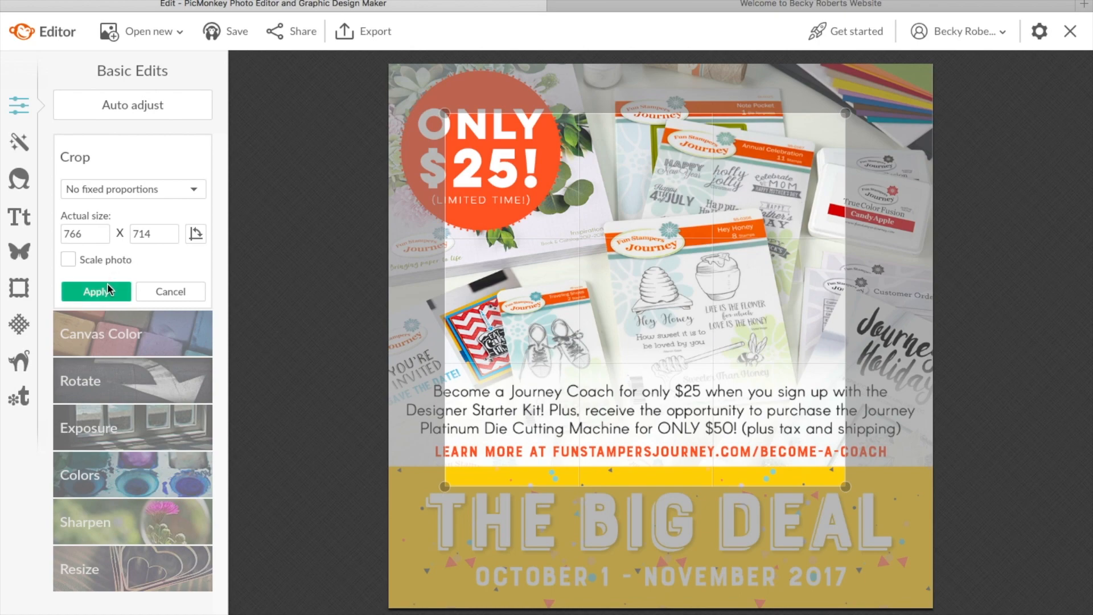
{"action": "left_click", "coordinate": [174, 291]}
{"action": "left_click", "coordinate": [148, 206]}
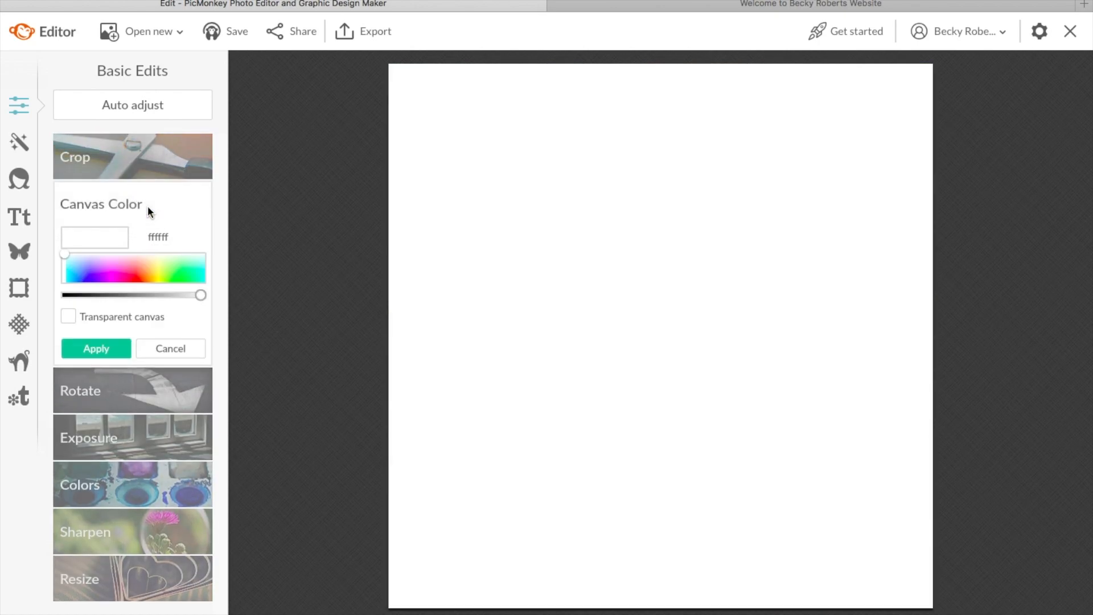
{"action": "left_click", "coordinate": [178, 351]}
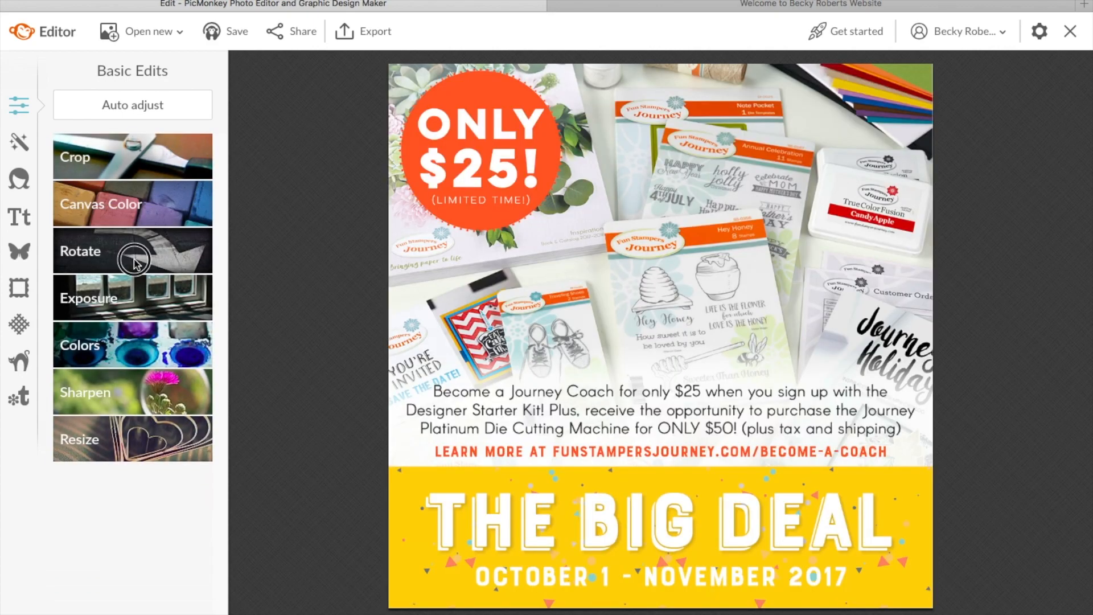
Step: Try rotating right and back and a slight straighten, cancel it all, then bring up Exposure
{"action": "left_click", "coordinate": [135, 259]}
{"action": "left_click", "coordinate": [117, 284]}
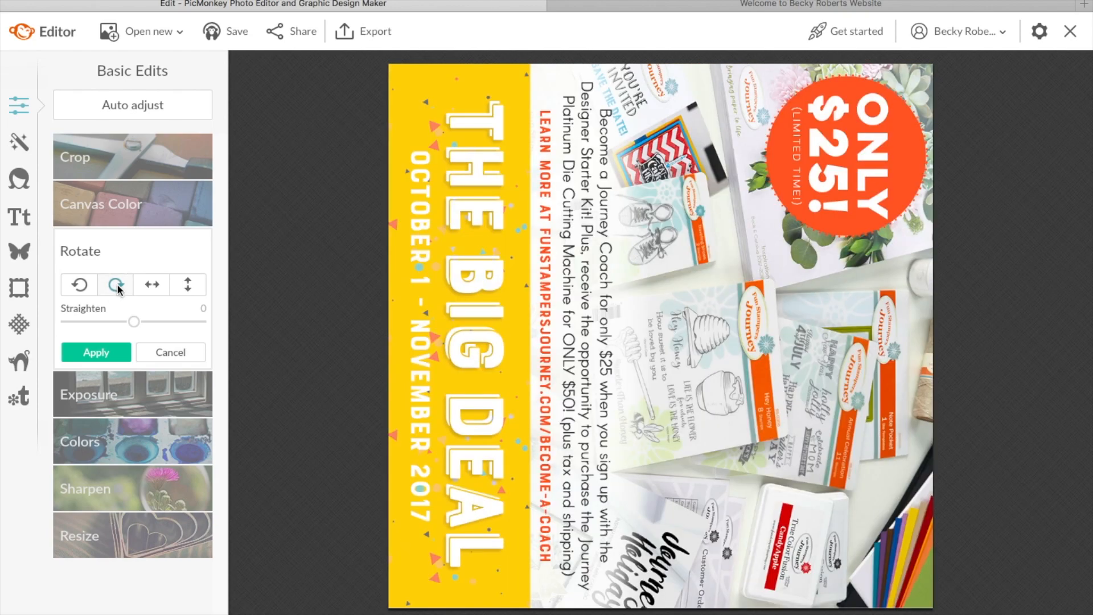
{"action": "left_click", "coordinate": [83, 285]}
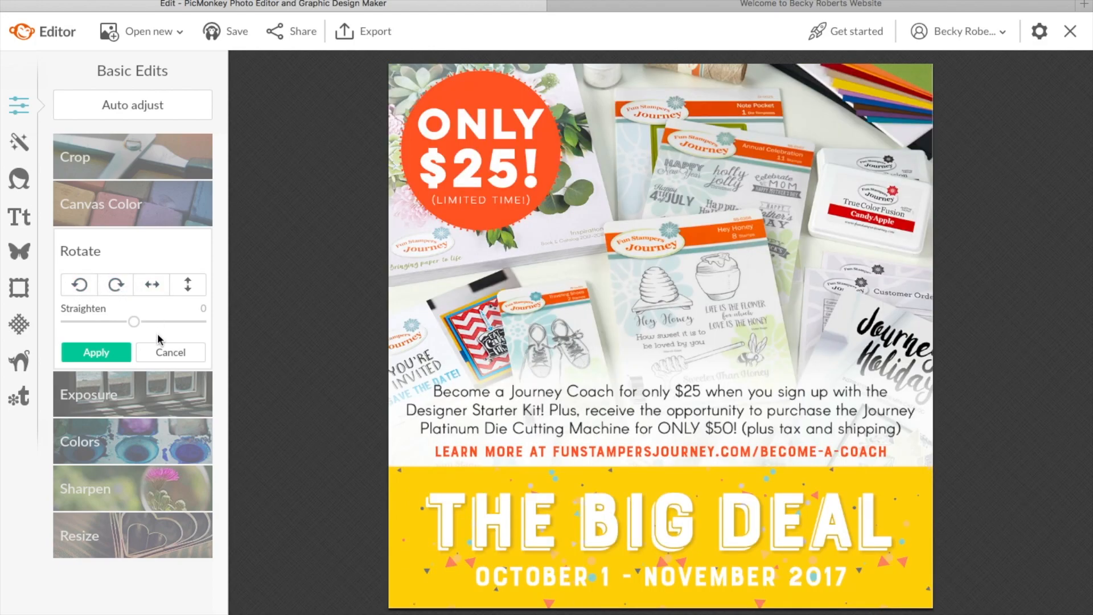
{"action": "mouse_move", "coordinate": [134, 322]}
{"action": "left_mouse_down"}
{"action": "mouse_move", "coordinate": [150, 320]}
{"action": "mouse_move", "coordinate": [132, 323]}
{"action": "left_mouse_up"}
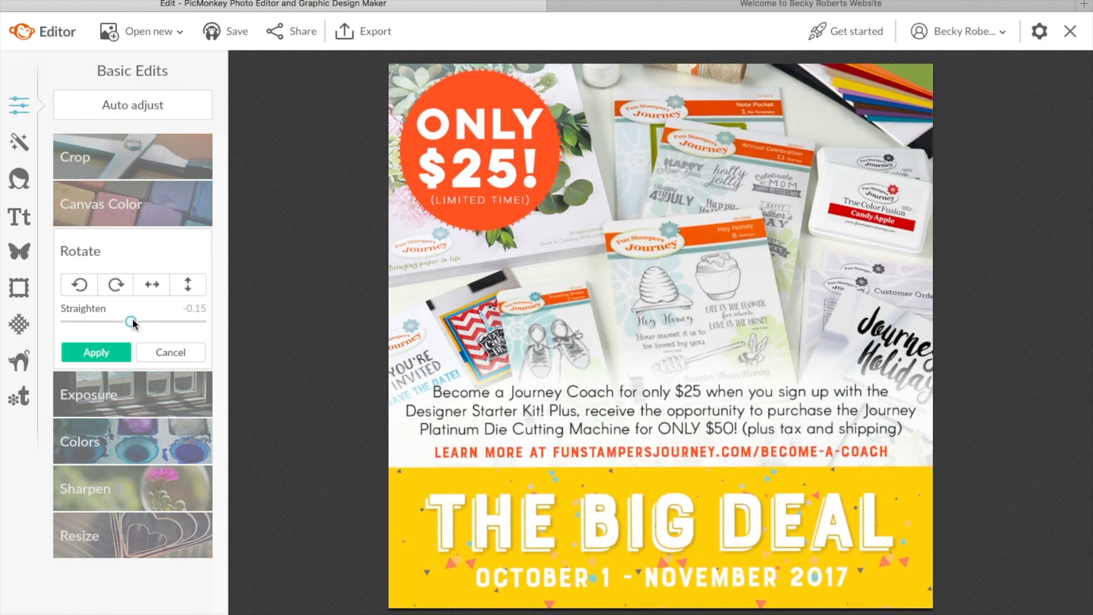
{"action": "left_click", "coordinate": [173, 350]}
{"action": "left_click", "coordinate": [135, 295]}
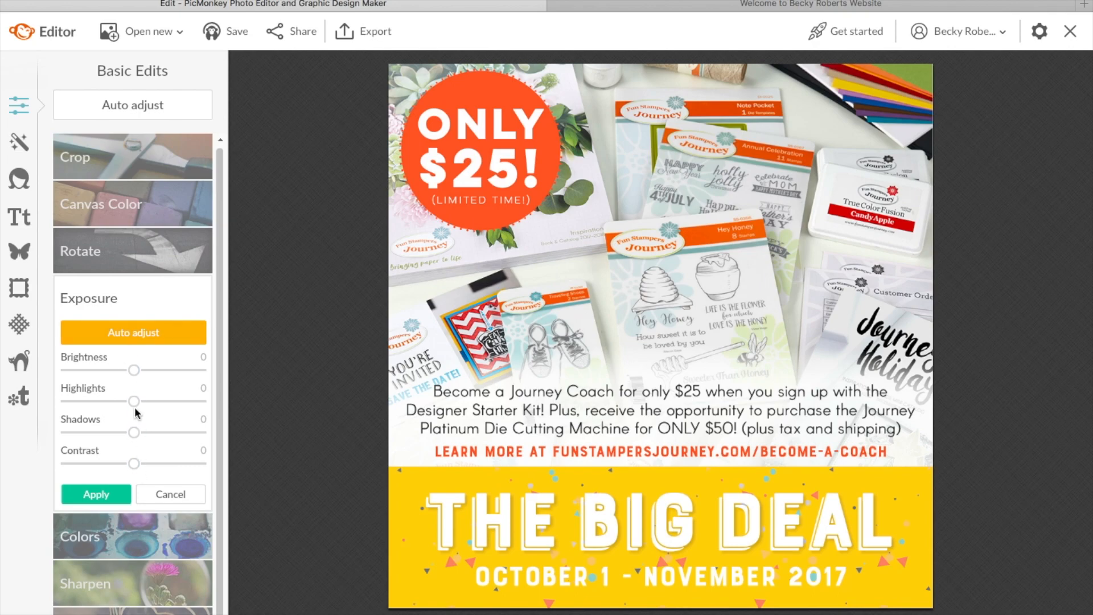
Step: Try a brightness change and the colour adjustments, discarding both
{"action": "mouse_move", "coordinate": [134, 370]}
{"action": "left_mouse_down"}
{"action": "mouse_move", "coordinate": [160, 376]}
{"action": "mouse_move", "coordinate": [119, 373]}
{"action": "left_mouse_up"}
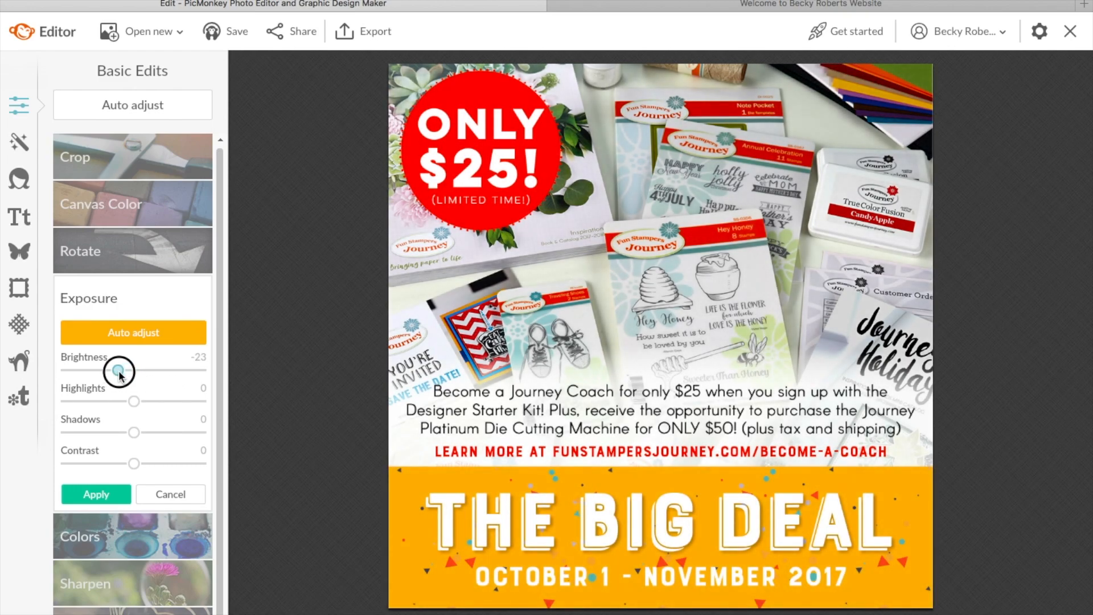
{"action": "left_click", "coordinate": [165, 493]}
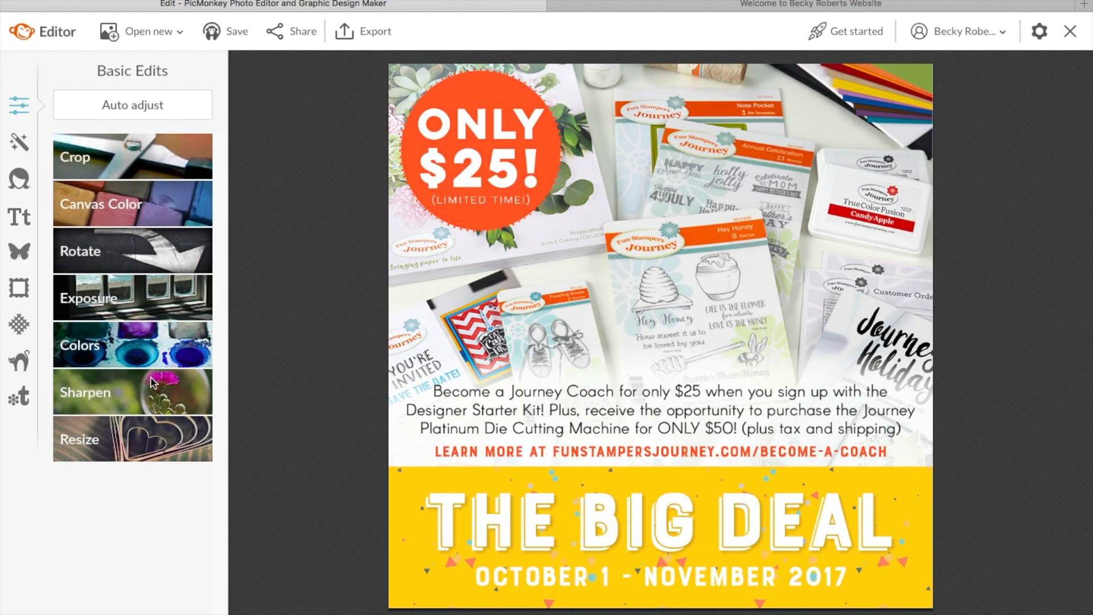
{"action": "left_click", "coordinate": [147, 353]}
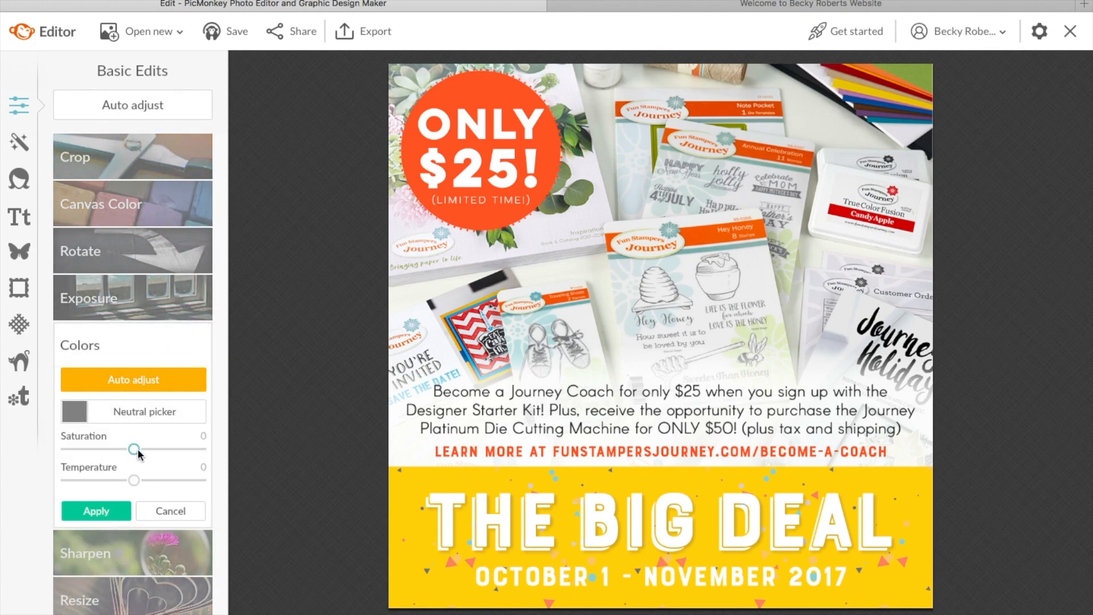
{"action": "left_click", "coordinate": [158, 509]}
Step: Try slight sharpening and the resize settings, cancelling both to keep the 1042 × 1042 size
{"action": "left_click", "coordinate": [151, 393]}
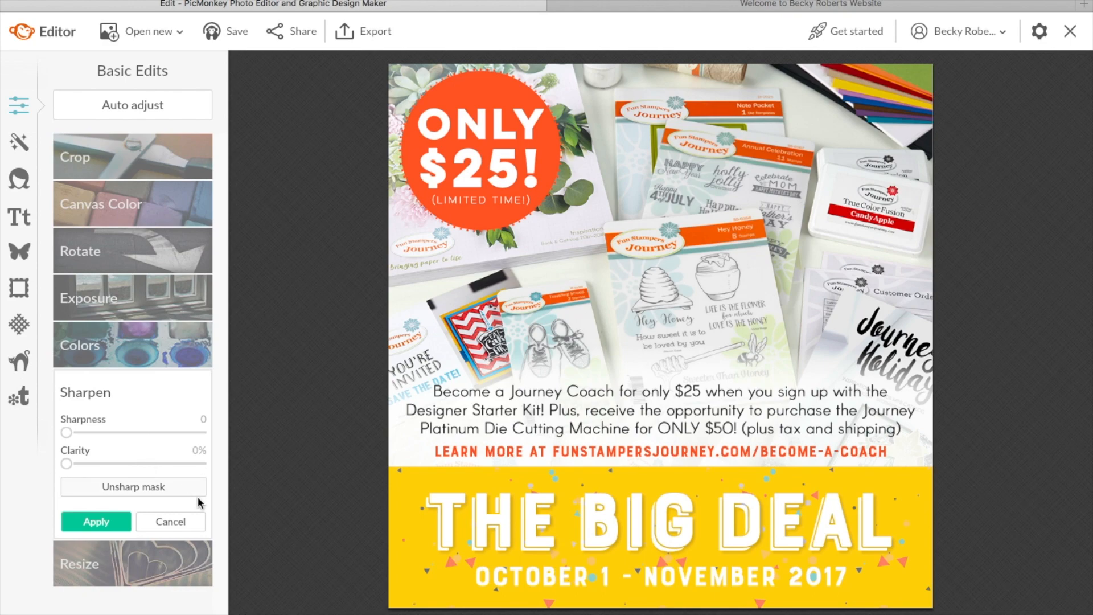
{"action": "left_click_drag", "start_coordinate": [65, 436], "coordinate": [102, 436]}
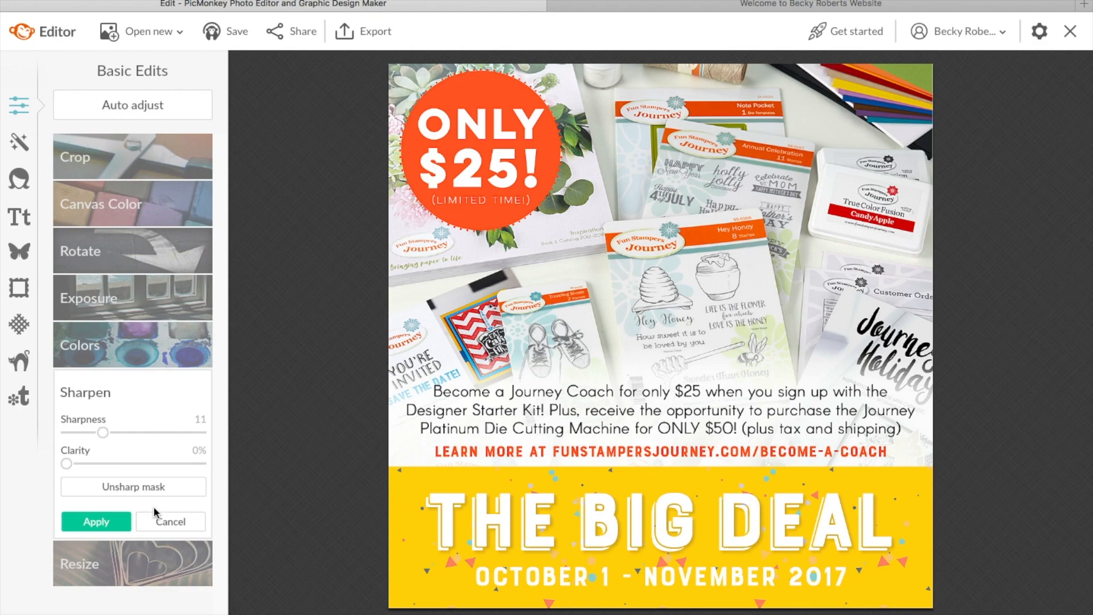
{"action": "left_click", "coordinate": [169, 521]}
{"action": "left_click", "coordinate": [142, 443]}
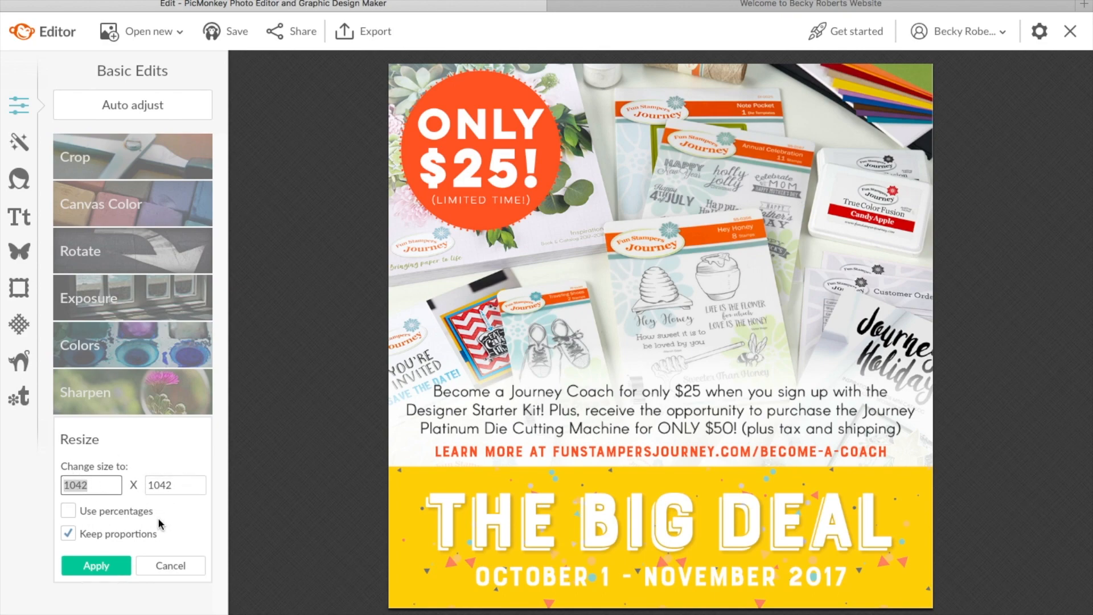
{"action": "left_click", "coordinate": [172, 562]}
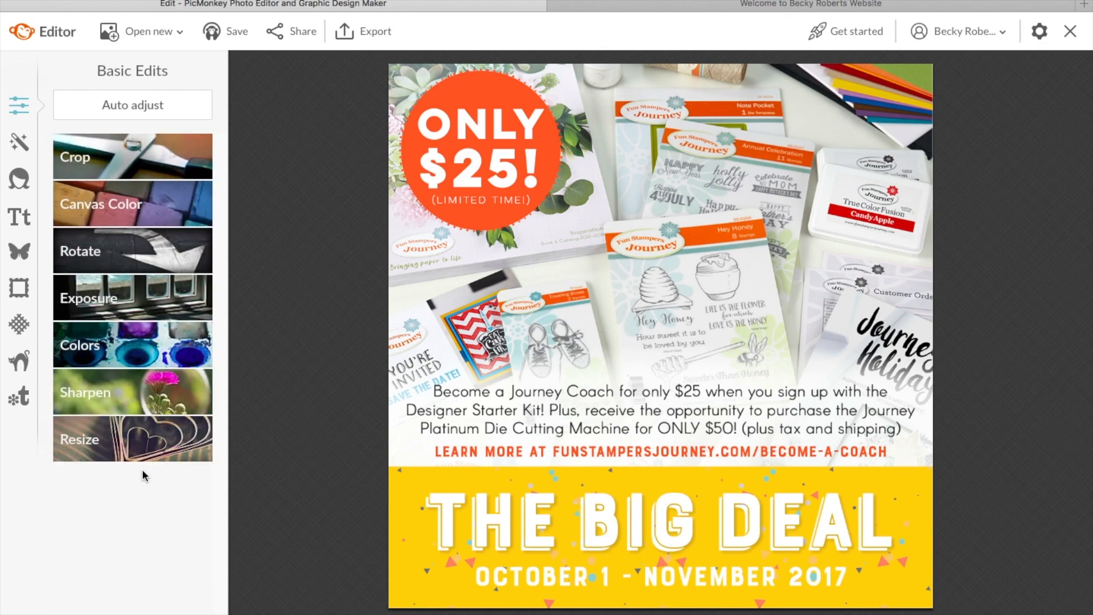
Step: Browse the Effects and Touch Up panels, then show the Text tools with fonts like Arial and Pacifico
{"action": "left_click", "coordinate": [19, 142]}
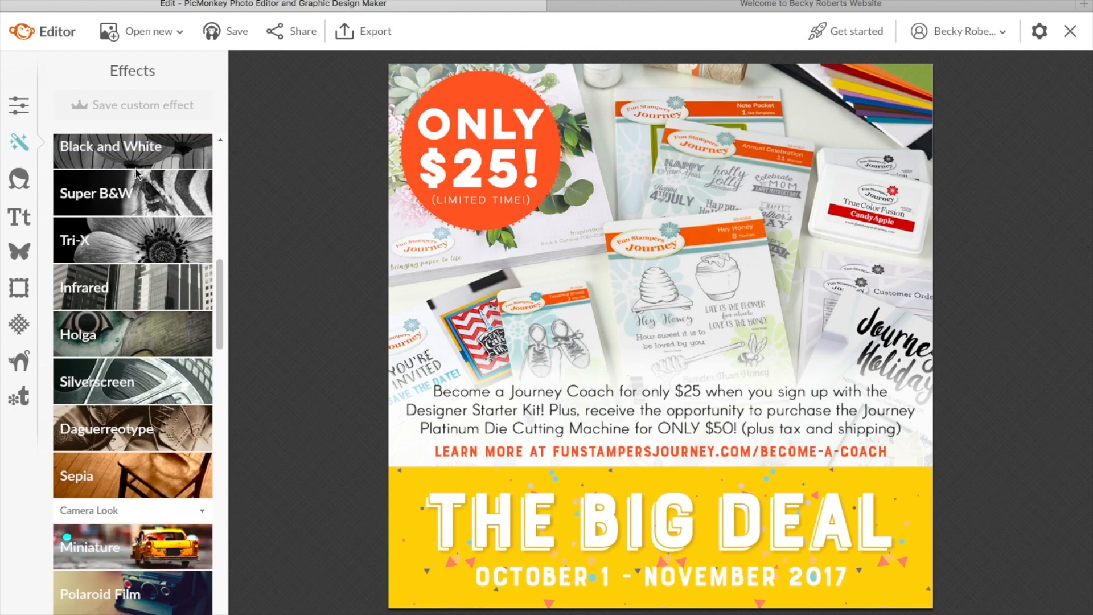
{"action": "left_click_drag", "start_coordinate": [221, 286], "coordinate": [223, 159]}
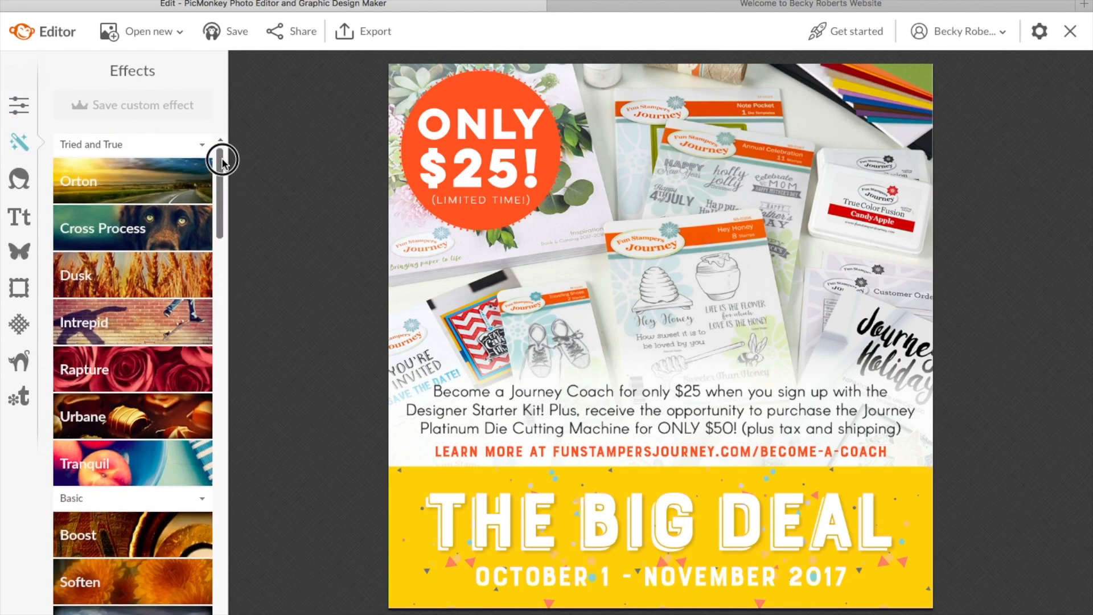
{"action": "mouse_move", "coordinate": [222, 162]}
{"action": "left_mouse_down"}
{"action": "mouse_move", "coordinate": [221, 268]}
{"action": "mouse_move", "coordinate": [225, 157]}
{"action": "left_mouse_up"}
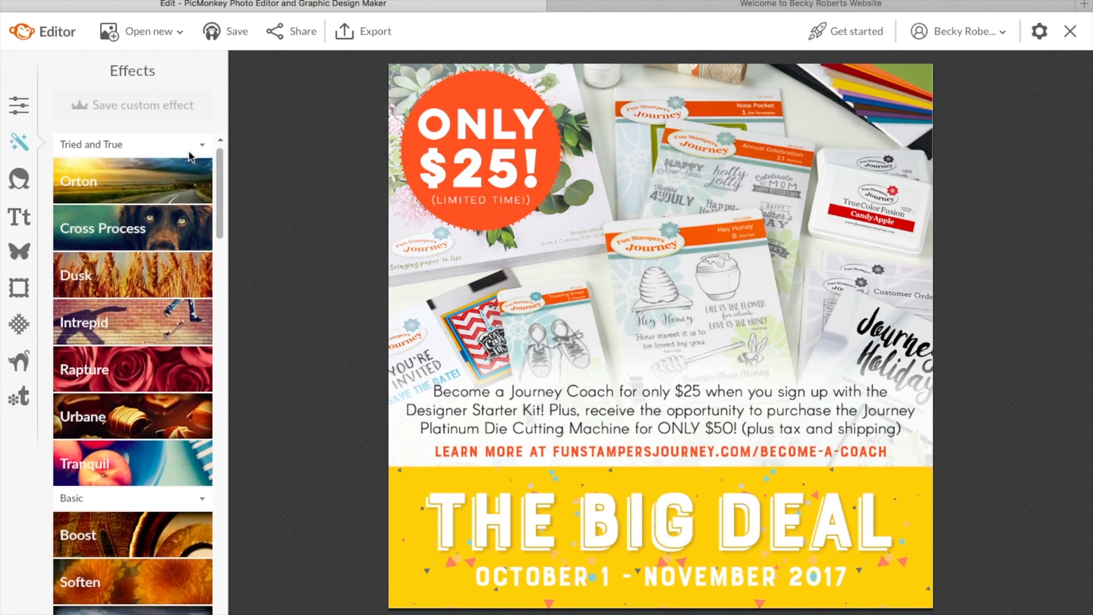
{"action": "left_click", "coordinate": [20, 182]}
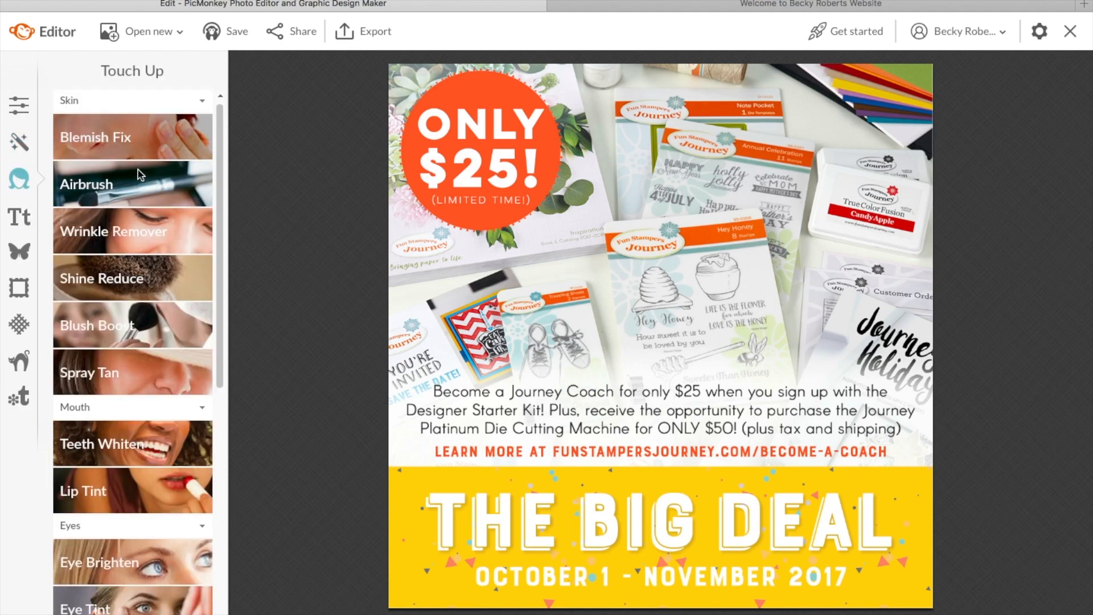
{"action": "mouse_move", "coordinate": [220, 268]}
{"action": "left_mouse_down"}
{"action": "mouse_move", "coordinate": [220, 393]}
{"action": "mouse_move", "coordinate": [234, 242]}
{"action": "left_mouse_up"}
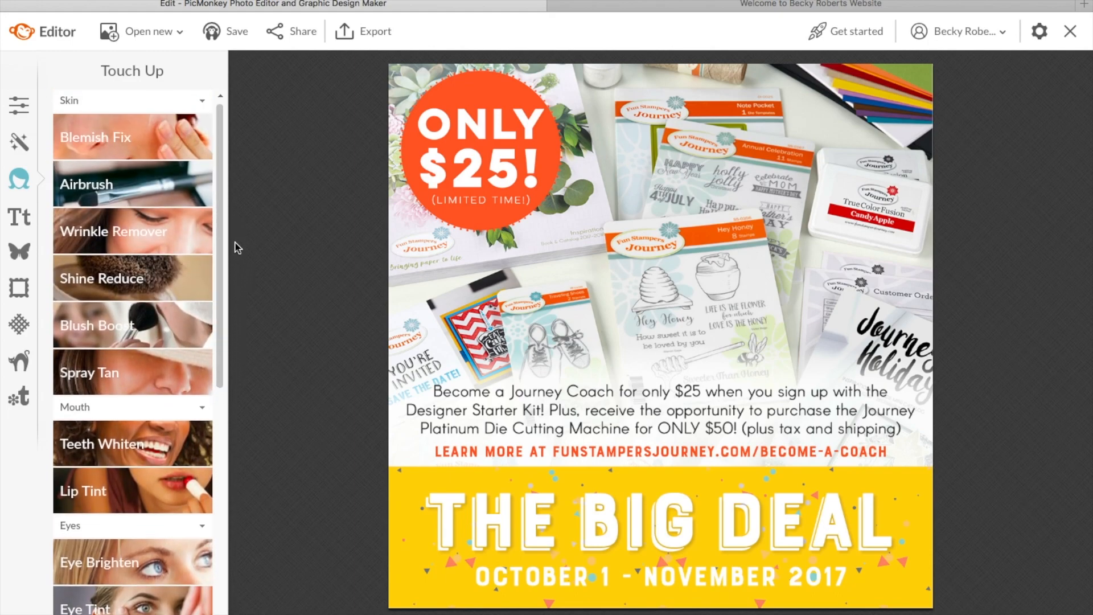
{"action": "left_click", "coordinate": [20, 217]}
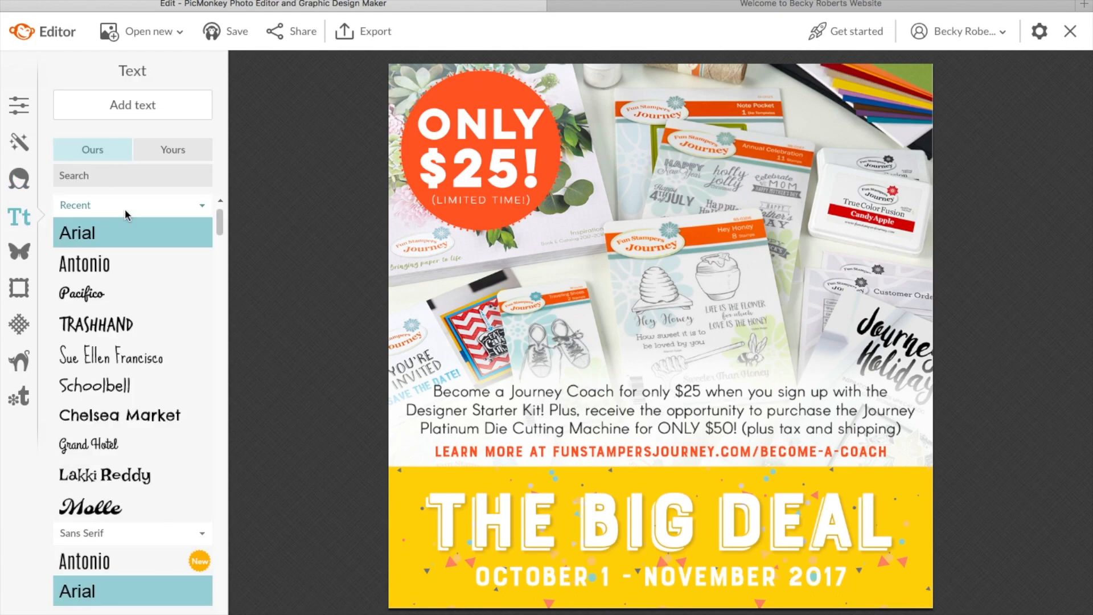
Step: Browse the Ours and Yours font lists, then show the Overlays library with Geometric shapes
{"action": "left_click", "coordinate": [220, 219]}
{"action": "mouse_move", "coordinate": [220, 219]}
{"action": "left_mouse_down"}
{"action": "mouse_move", "coordinate": [208, 289]}
{"action": "mouse_move", "coordinate": [218, 208]}
{"action": "left_mouse_up"}
{"action": "left_click", "coordinate": [168, 146]}
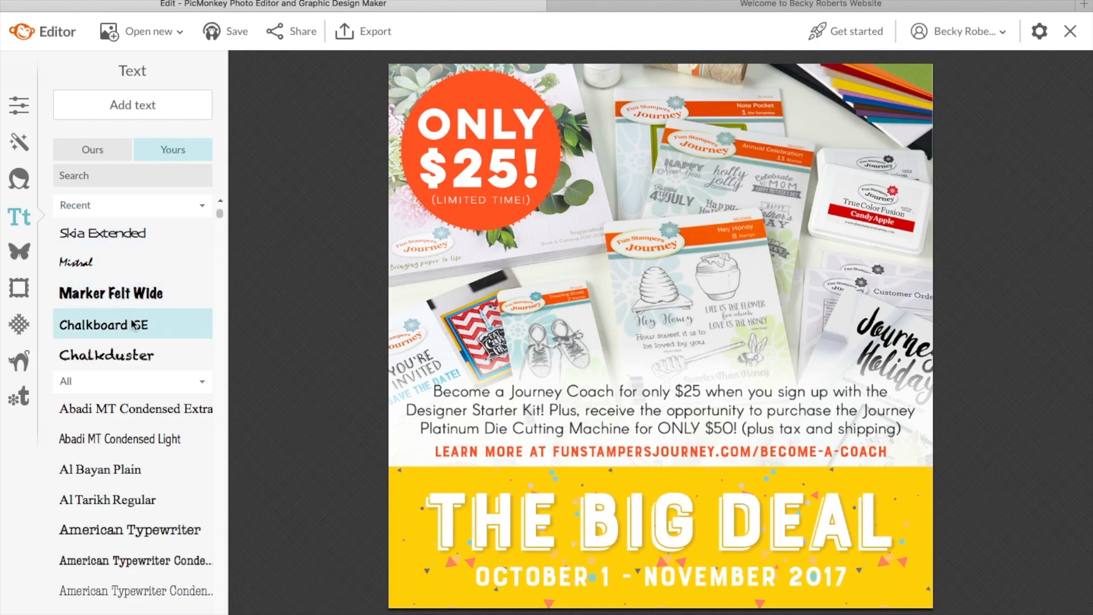
{"action": "left_click", "coordinate": [220, 214]}
{"action": "mouse_move", "coordinate": [219, 214]}
{"action": "left_mouse_down"}
{"action": "mouse_move", "coordinate": [207, 336]}
{"action": "mouse_move", "coordinate": [222, 210]}
{"action": "left_mouse_up"}
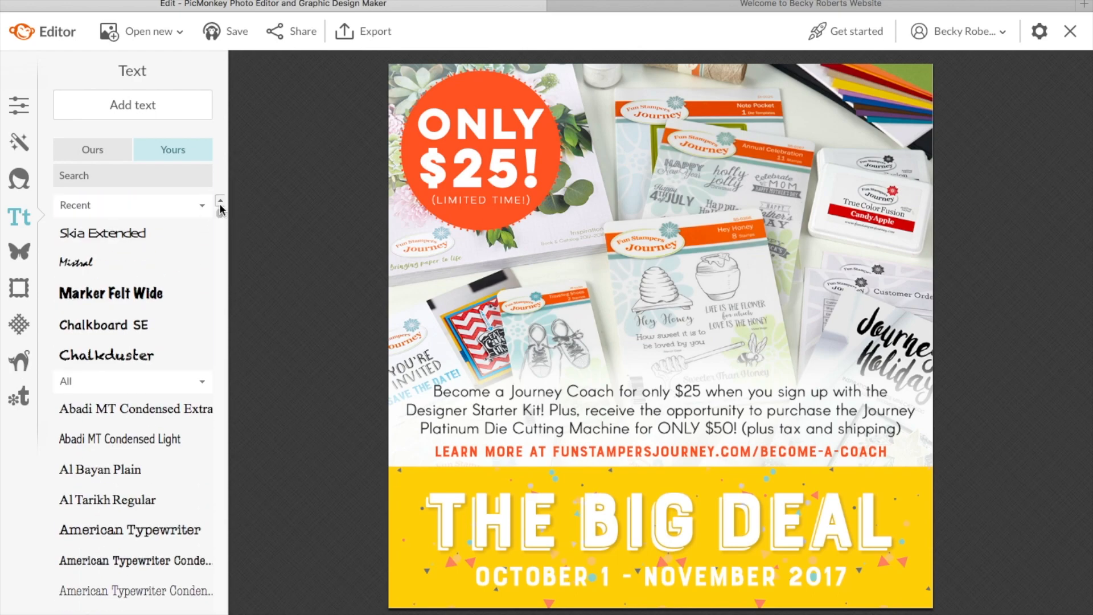
{"action": "left_click", "coordinate": [20, 253]}
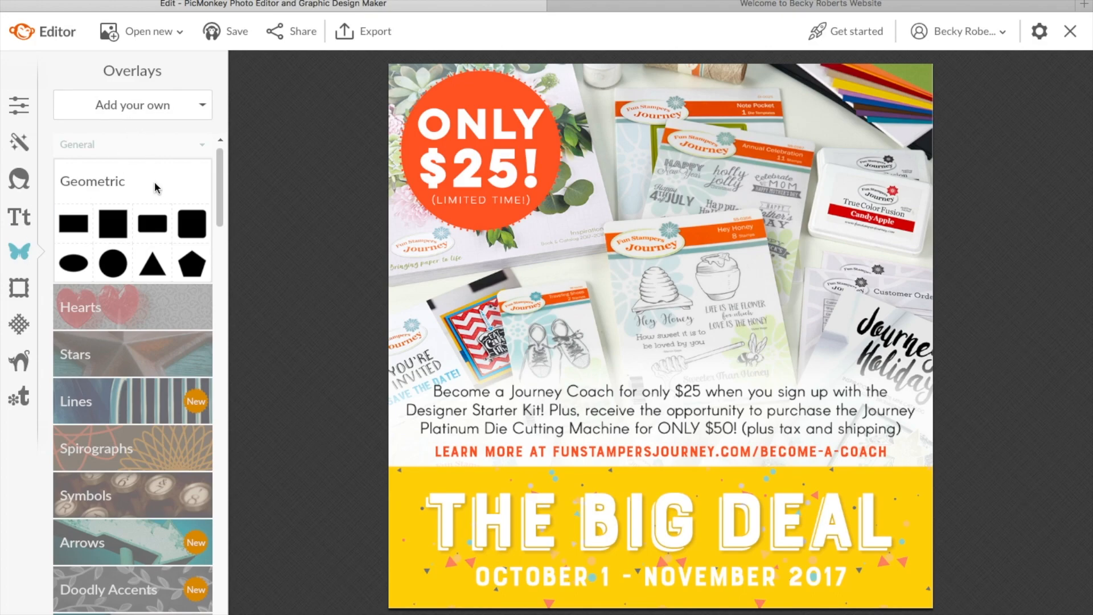
Step: Collapse the Geometric group, look at Hearts, and expand the Arrows overlays
{"action": "left_click", "coordinate": [139, 190]}
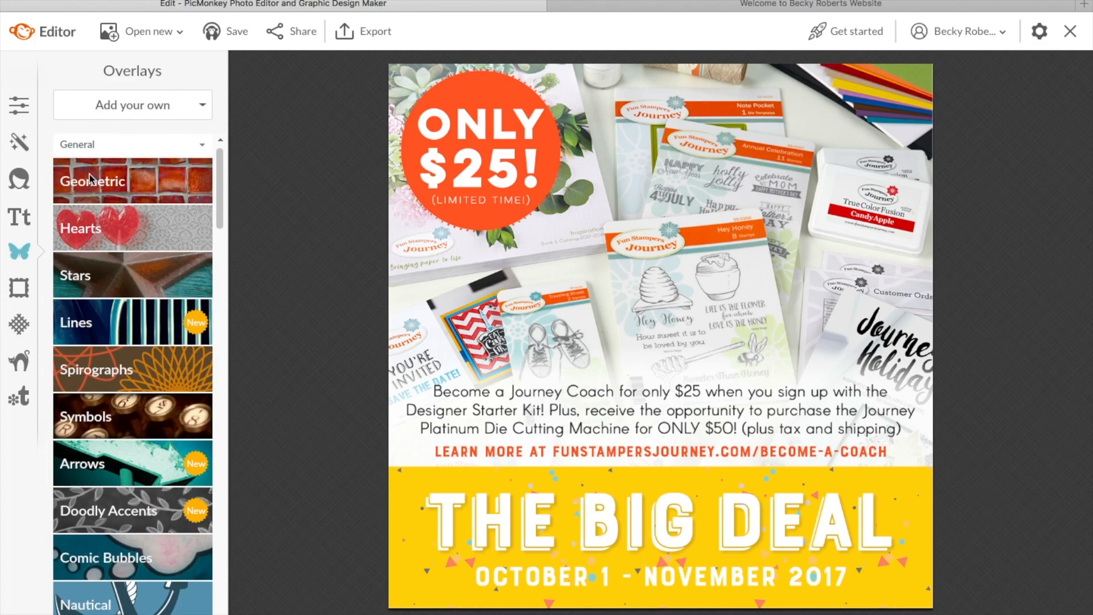
{"action": "left_click", "coordinate": [109, 226]}
{"action": "left_click_drag", "start_coordinate": [218, 212], "coordinate": [213, 304]}
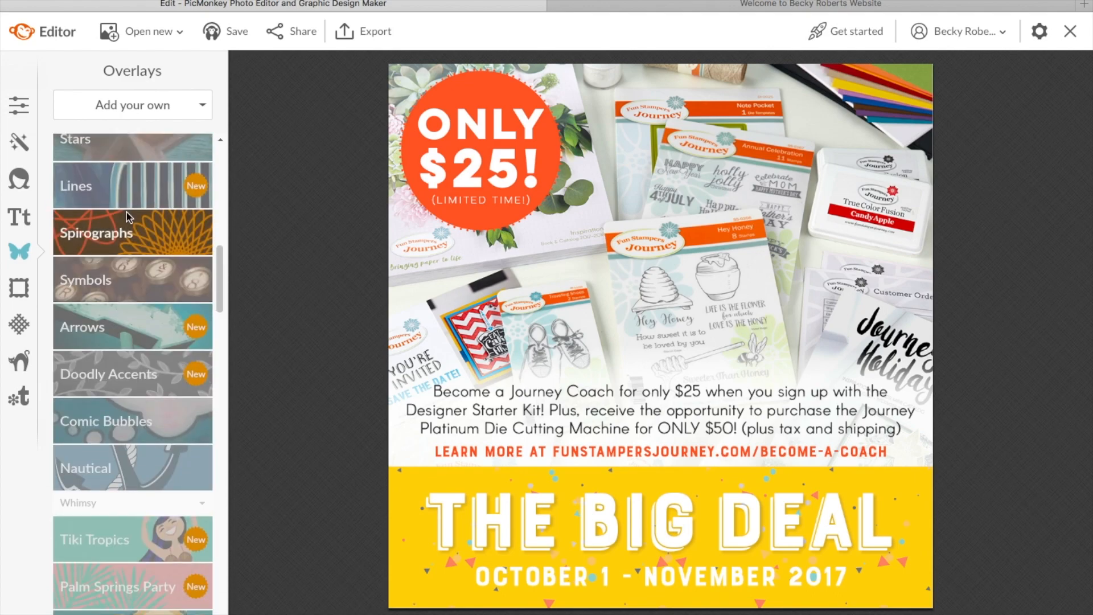
{"action": "left_click", "coordinate": [115, 326]}
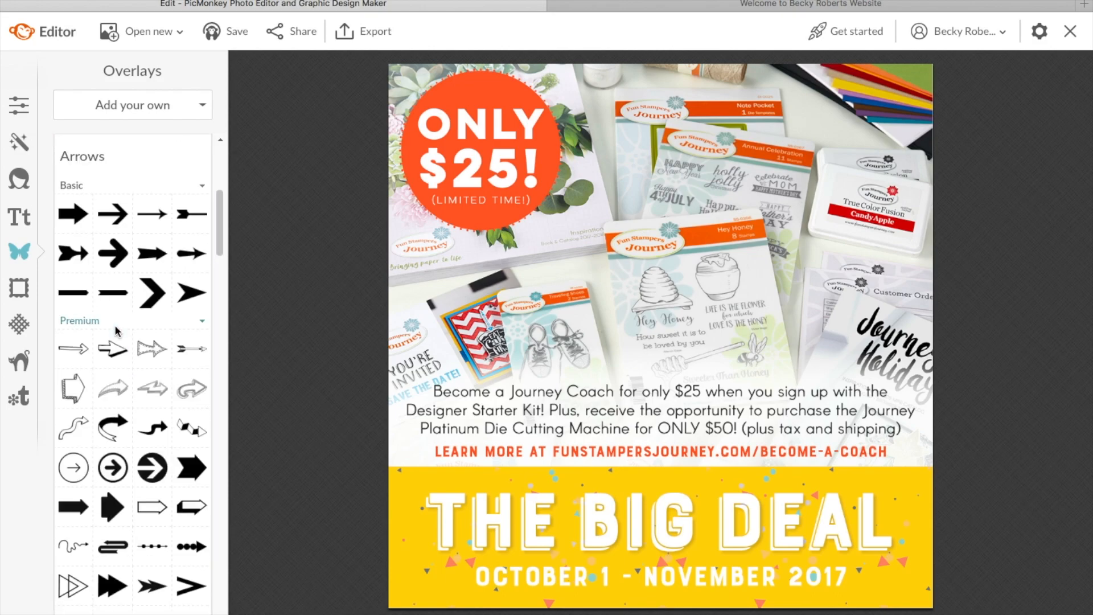
Step: Add a bold arrow, rotate it up-right, then delete it so the poster stays clean
{"action": "left_click", "coordinate": [113, 253]}
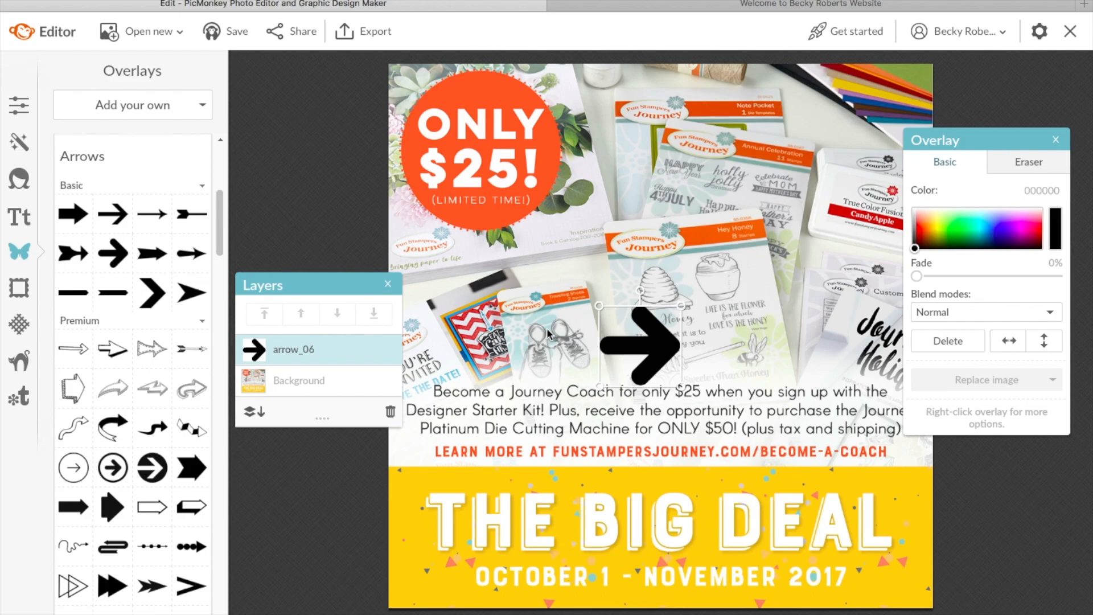
{"action": "left_click_drag", "start_coordinate": [641, 291], "coordinate": [616, 324]}
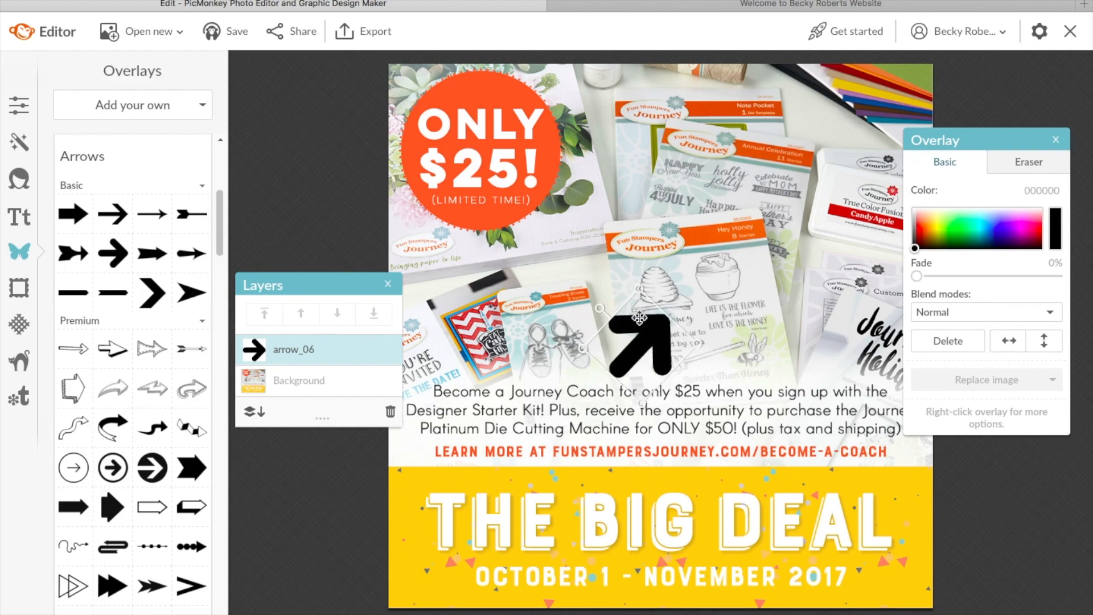
{"action": "key", "text": "Delete"}
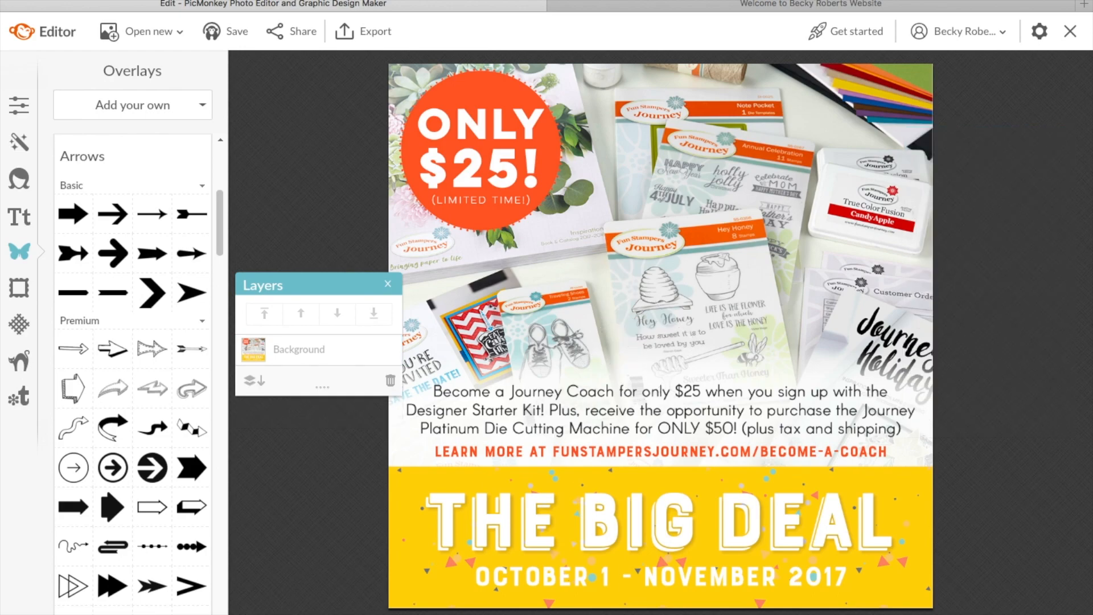
{"action": "left_click_drag", "start_coordinate": [217, 235], "coordinate": [222, 163]}
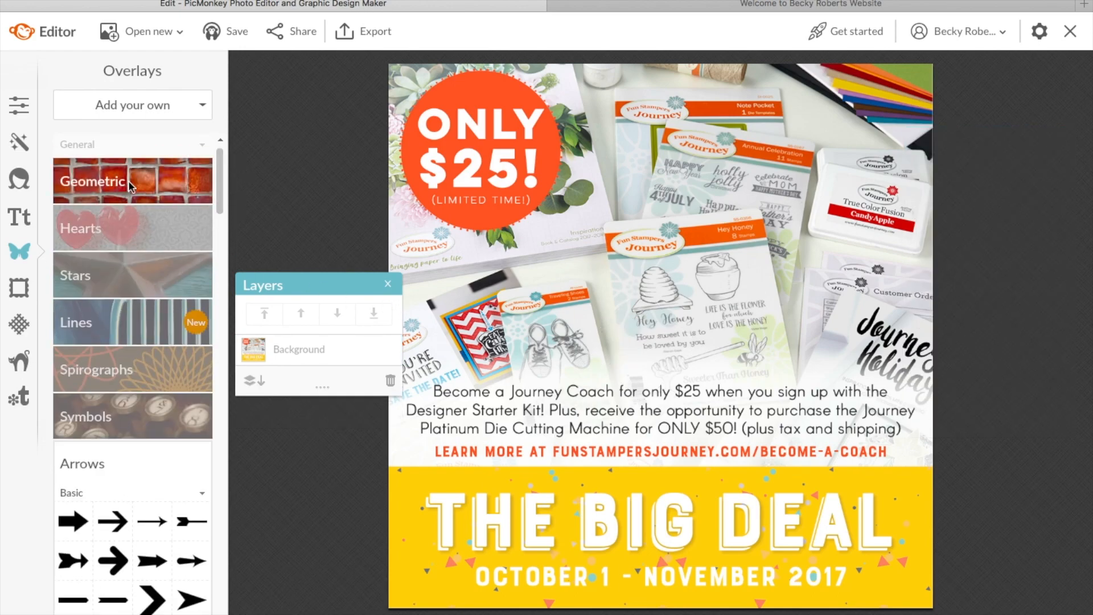
{"action": "left_click", "coordinate": [20, 287]}
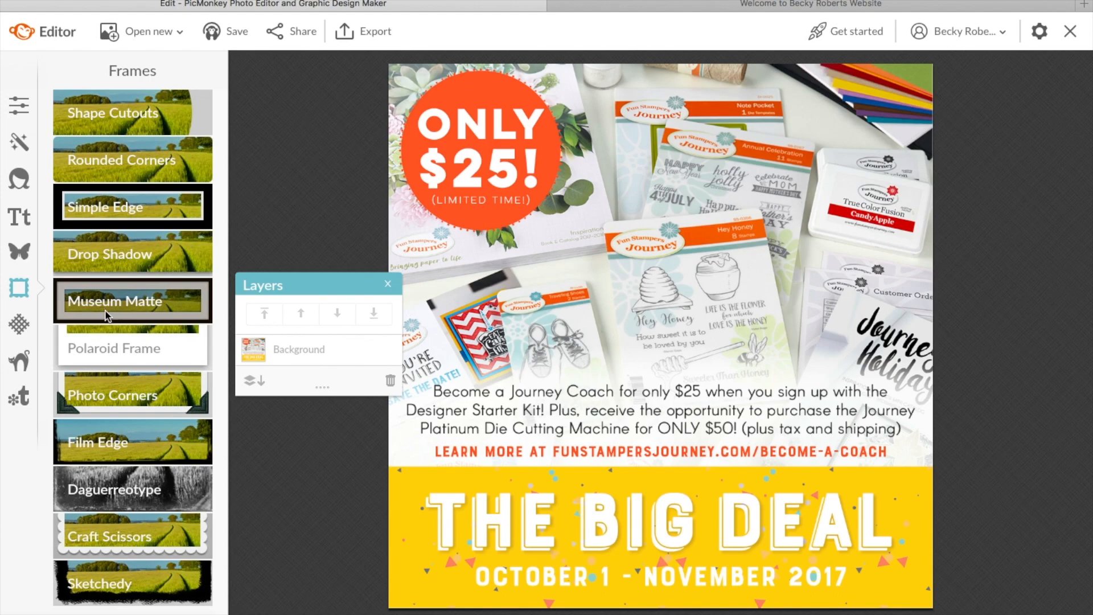
{"action": "left_click", "coordinate": [105, 307]}
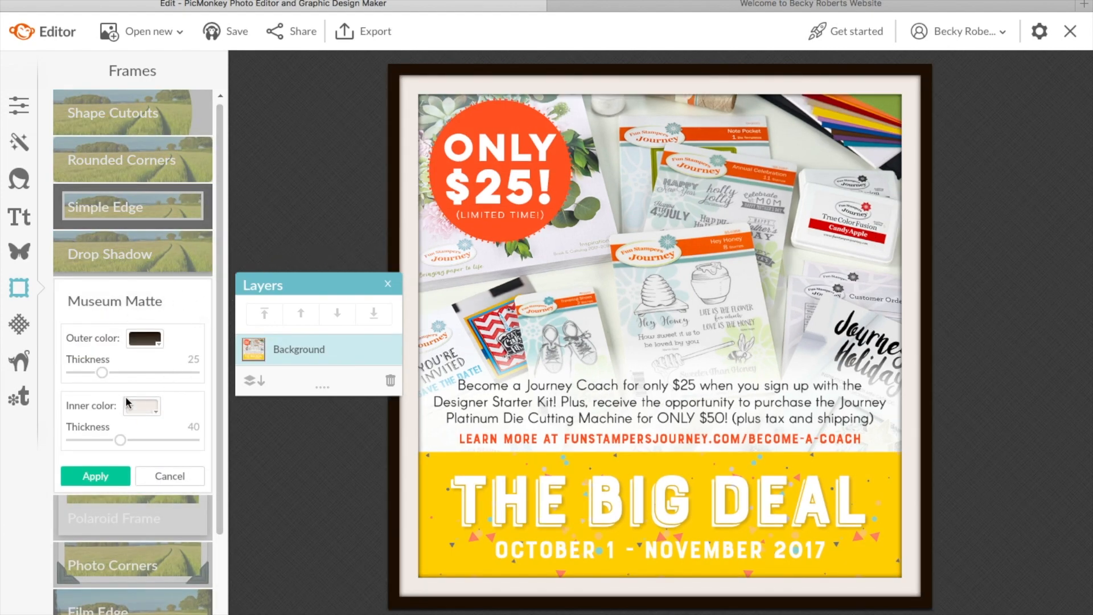
{"action": "left_click", "coordinate": [103, 373]}
{"action": "mouse_move", "coordinate": [103, 372]}
{"action": "left_mouse_down"}
{"action": "mouse_move", "coordinate": [173, 372]}
{"action": "mouse_move", "coordinate": [118, 375]}
{"action": "left_mouse_up"}
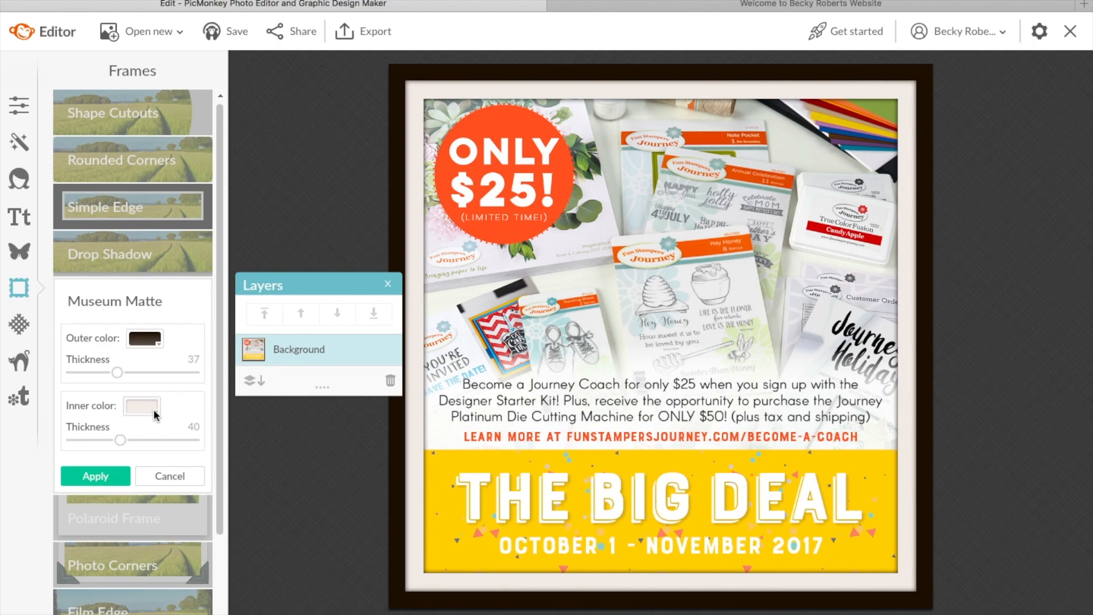
{"action": "left_click", "coordinate": [154, 414]}
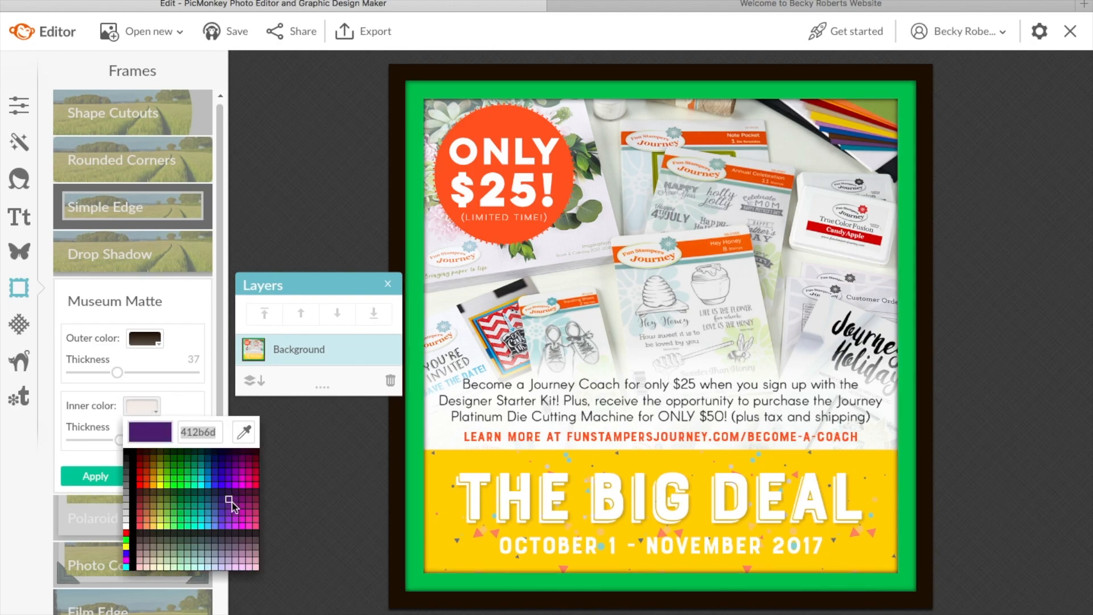
{"action": "left_click", "coordinate": [177, 390]}
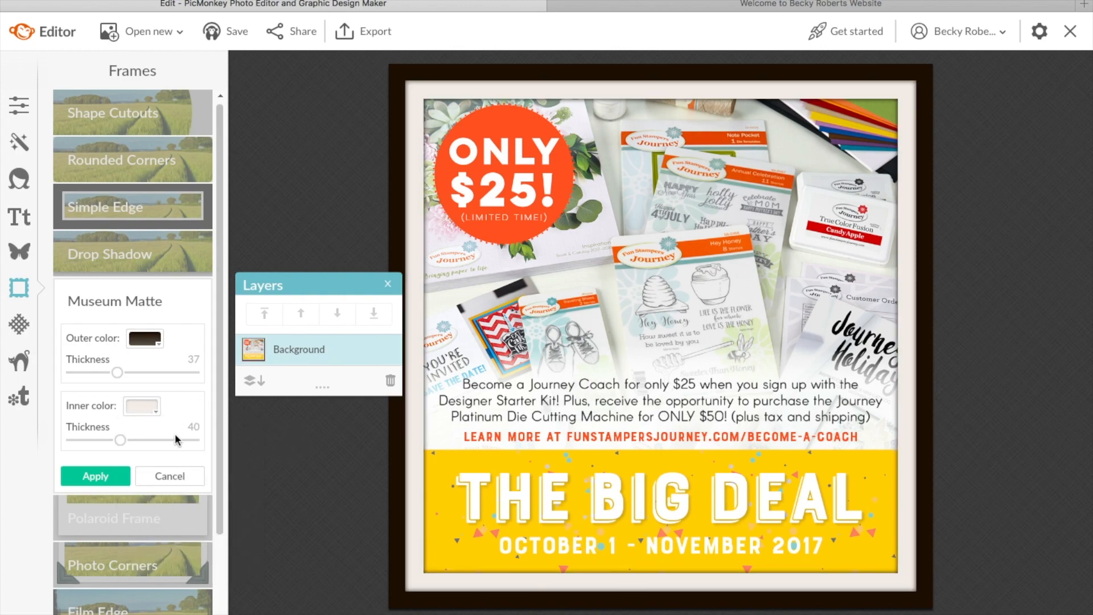
{"action": "left_click", "coordinate": [174, 476]}
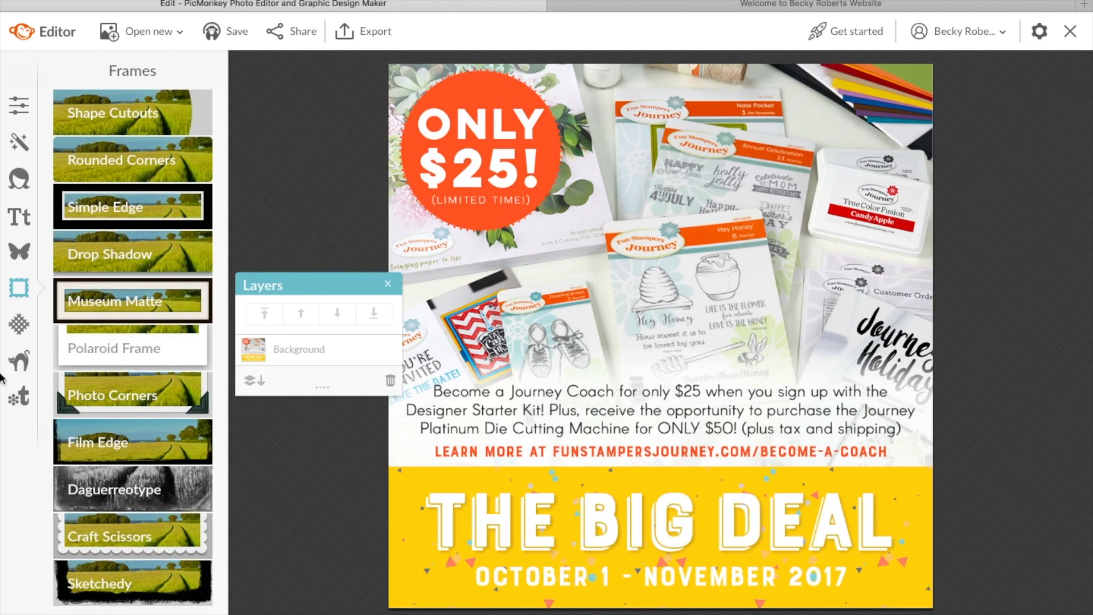
Step: Preview the Edifice brick texture at 109% saturation with adjusted fade, then cancel it
{"action": "left_click", "coordinate": [21, 325]}
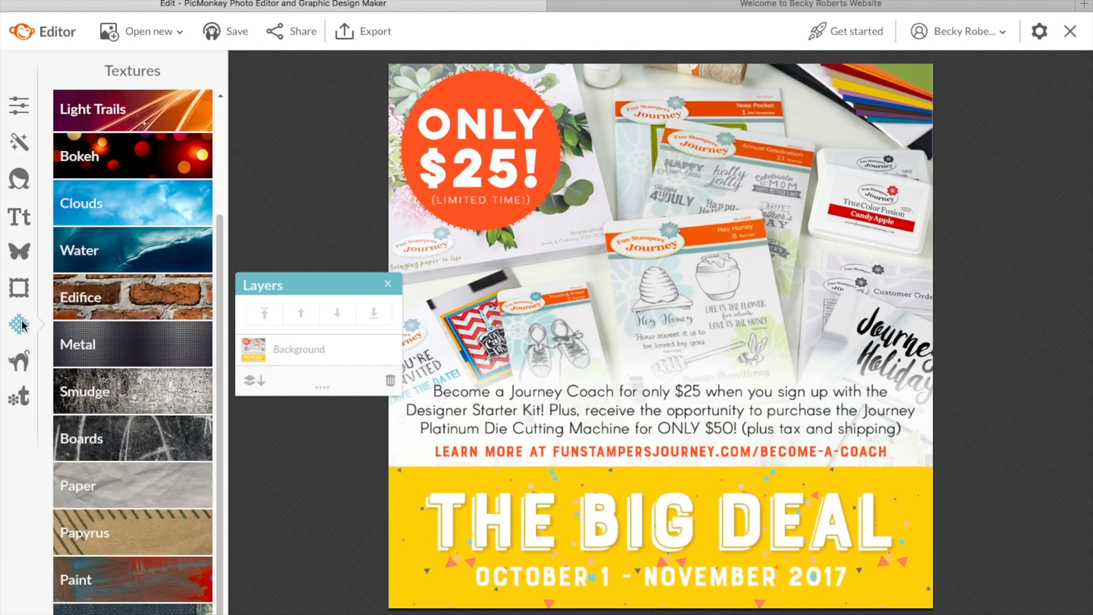
{"action": "left_click", "coordinate": [124, 299]}
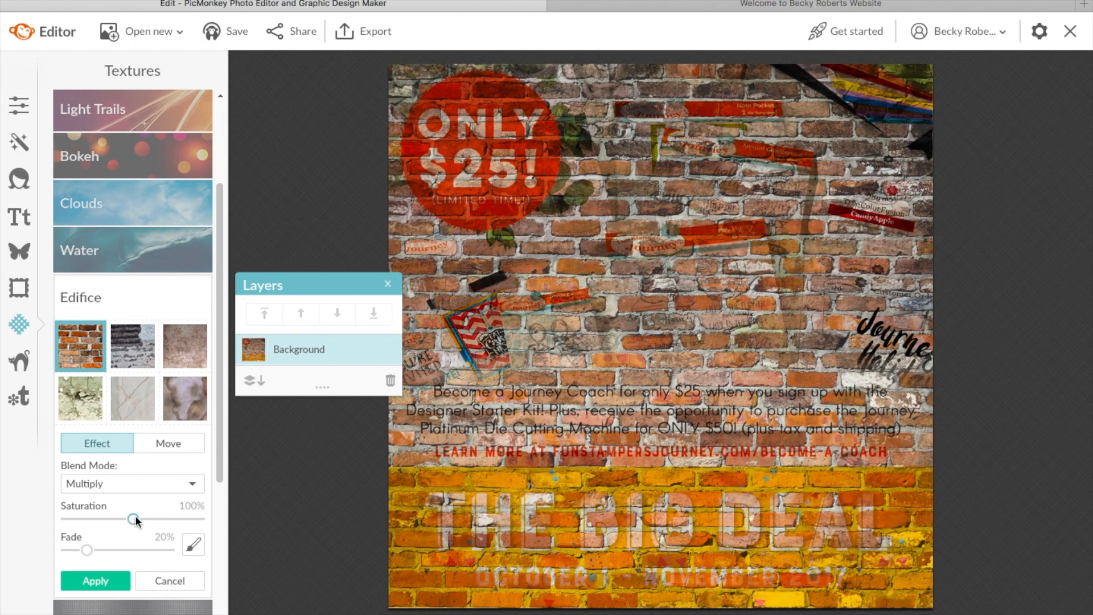
{"action": "left_click_drag", "start_coordinate": [133, 520], "coordinate": [138, 519]}
{"action": "left_click", "coordinate": [86, 550]}
{"action": "mouse_move", "coordinate": [86, 550]}
{"action": "left_mouse_down"}
{"action": "mouse_move", "coordinate": [136, 551]}
{"action": "mouse_move", "coordinate": [85, 548]}
{"action": "left_mouse_up"}
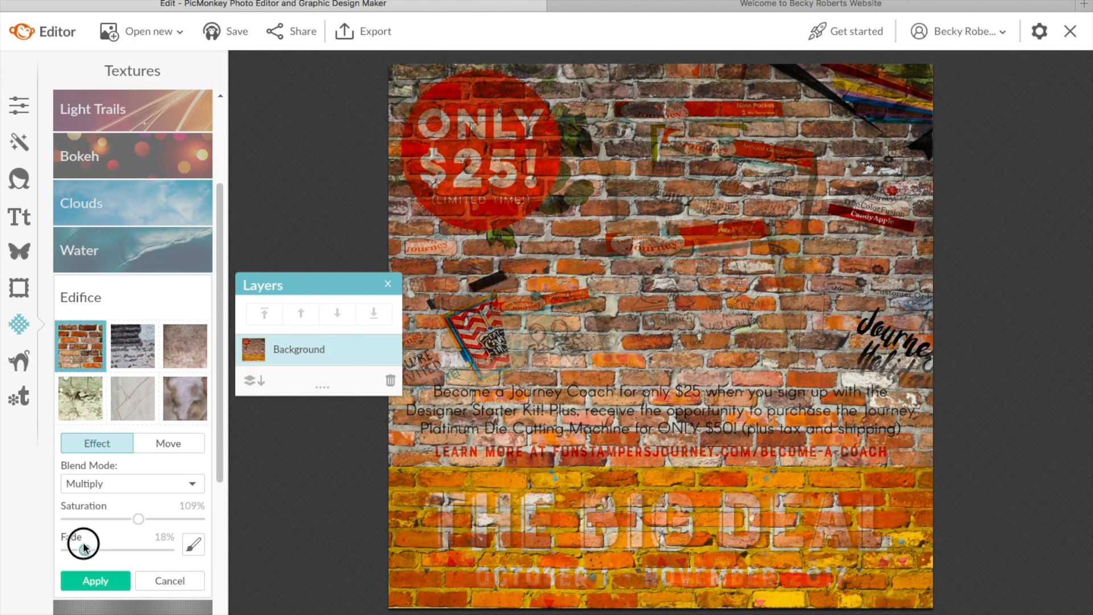
{"action": "left_click", "coordinate": [168, 580]}
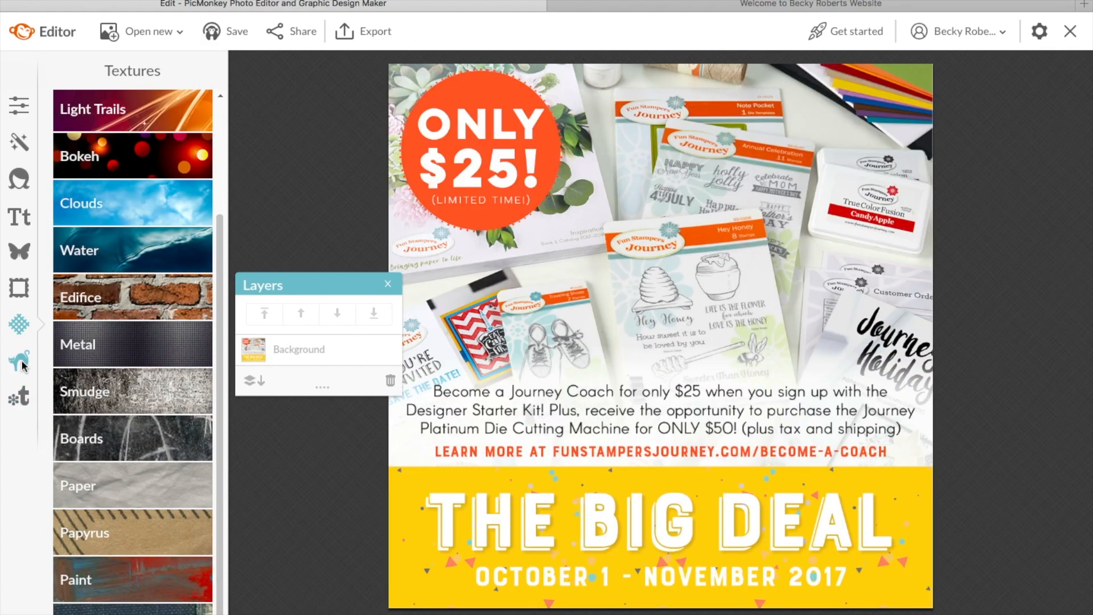
{"action": "left_click", "coordinate": [21, 362]}
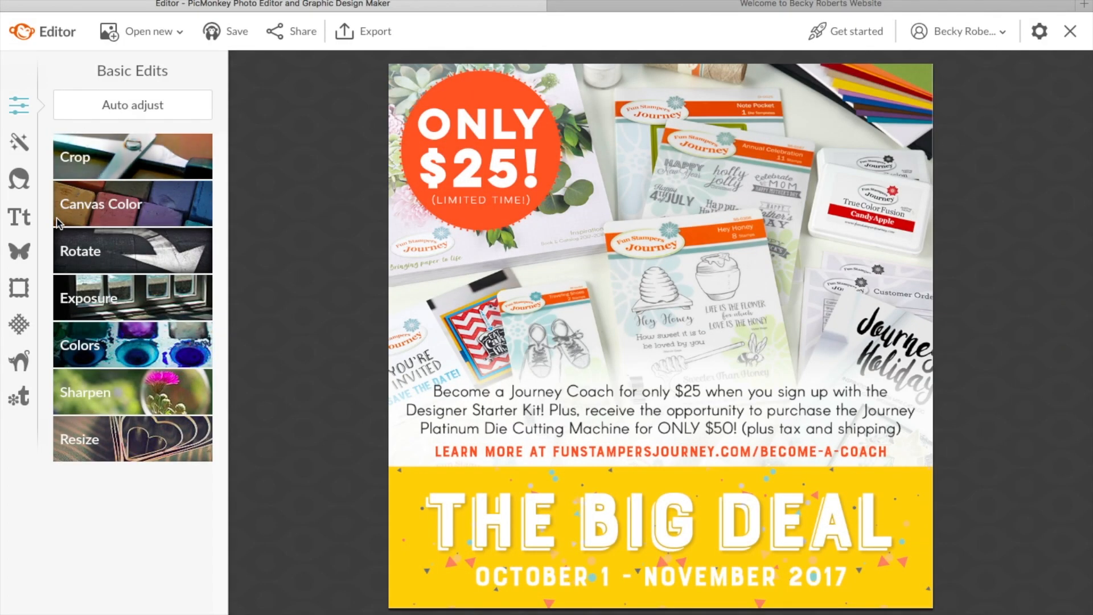
{"action": "left_click", "coordinate": [20, 251]}
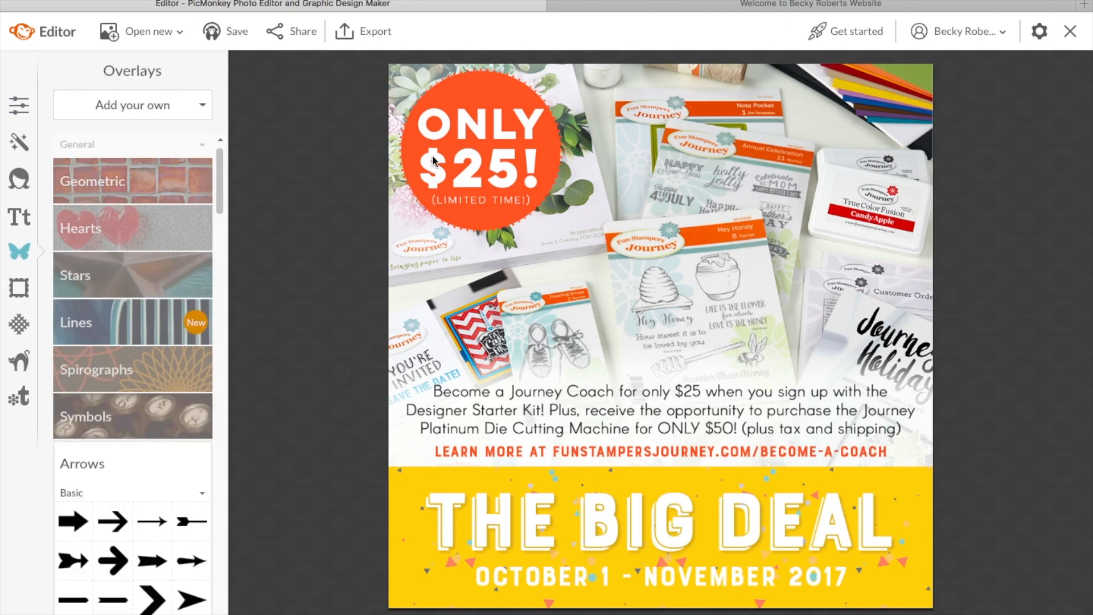
Step: Add a black circle from Geometric overlays and enlarge it over the poster centre
{"action": "left_click", "coordinate": [159, 185]}
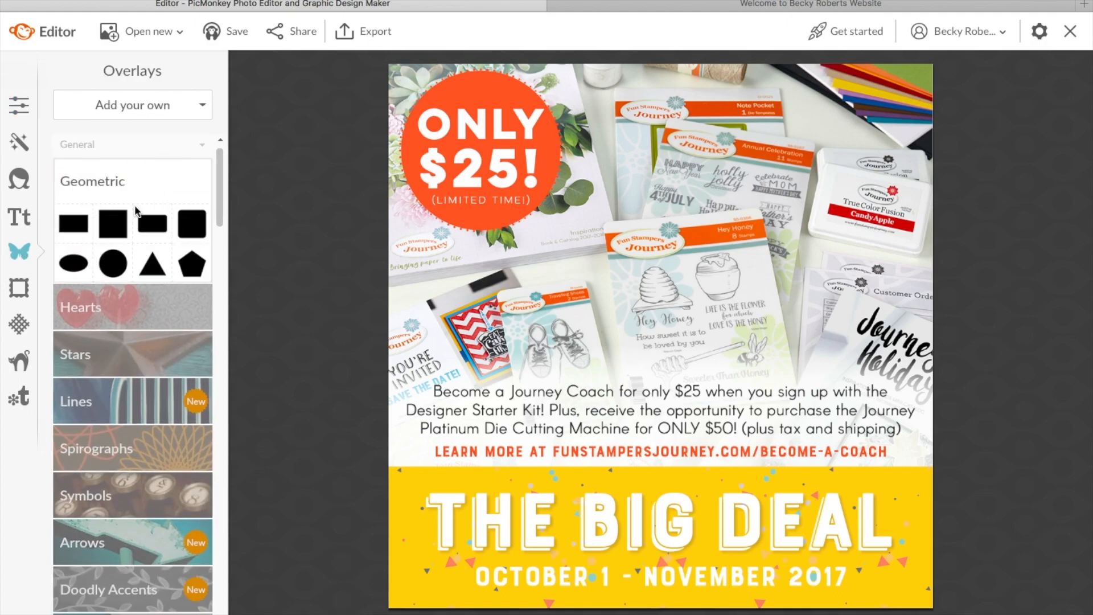
{"action": "left_click", "coordinate": [117, 263]}
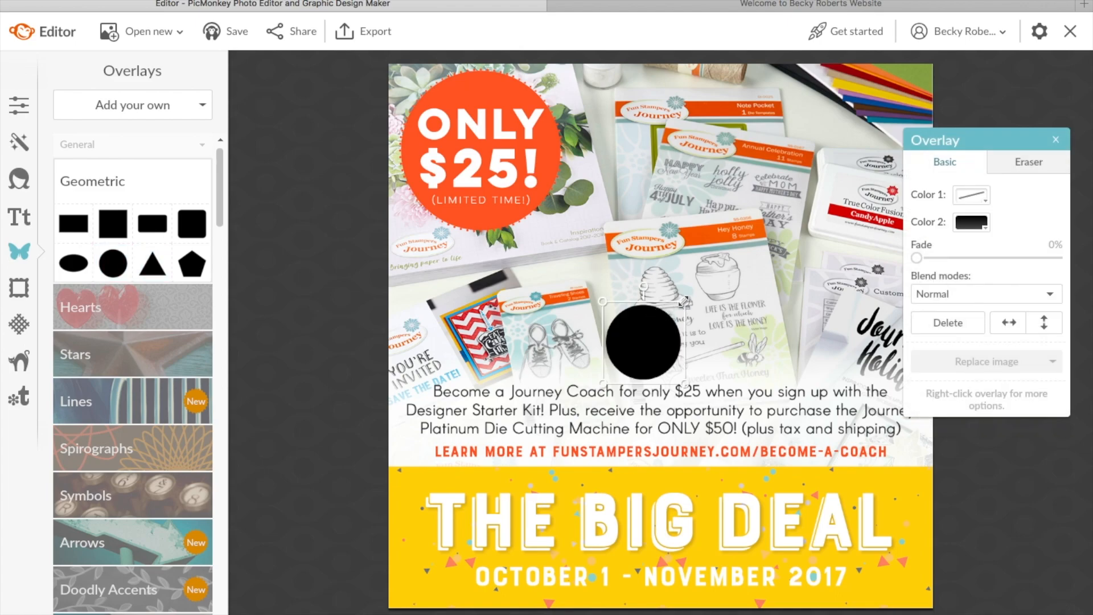
{"action": "left_click_drag", "start_coordinate": [686, 300], "coordinate": [766, 226]}
{"action": "left_click", "coordinate": [771, 227]}
{"action": "left_click", "coordinate": [749, 229]}
{"action": "left_click_drag", "start_coordinate": [759, 228], "coordinate": [784, 203]}
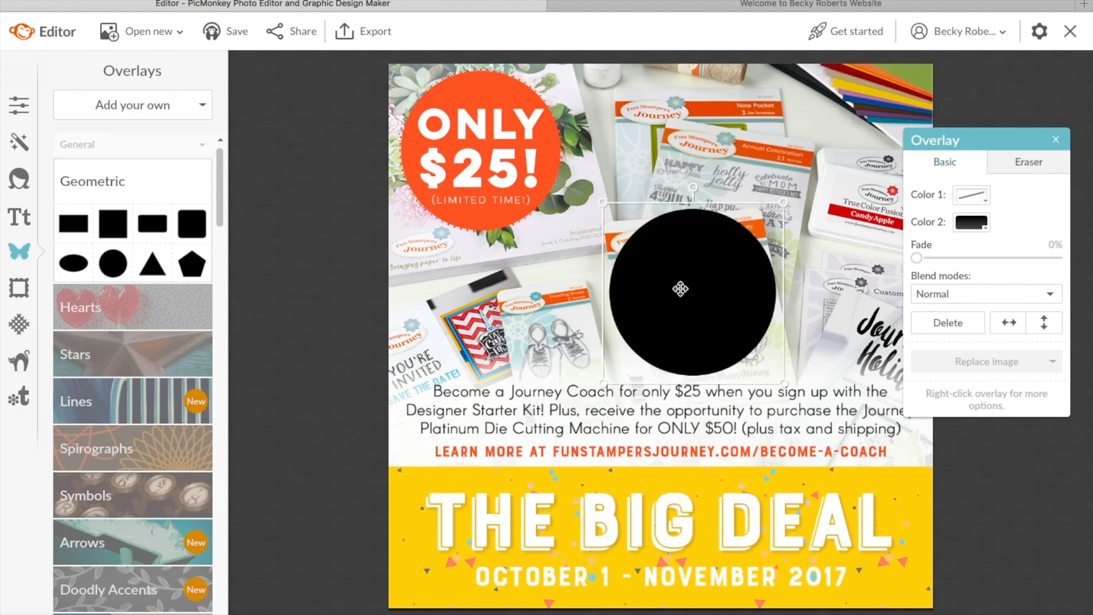
{"action": "left_click", "coordinate": [983, 224]}
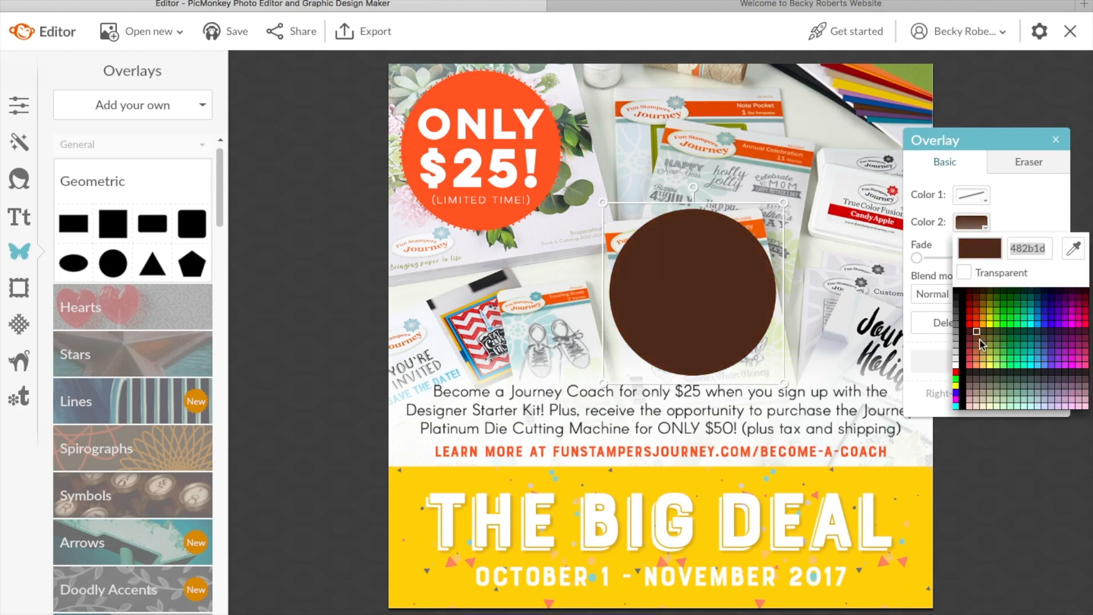
Step: Make the circle white, fade it to 36%, and move it up-right over the products
{"action": "left_click", "coordinate": [960, 364]}
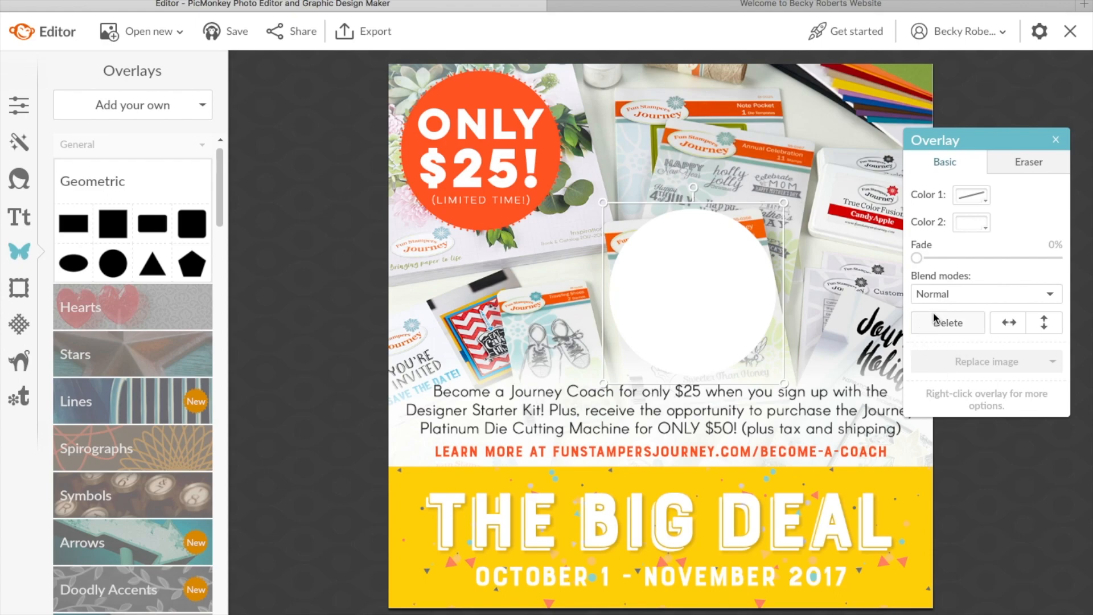
{"action": "left_click_drag", "start_coordinate": [916, 258], "coordinate": [967, 259]}
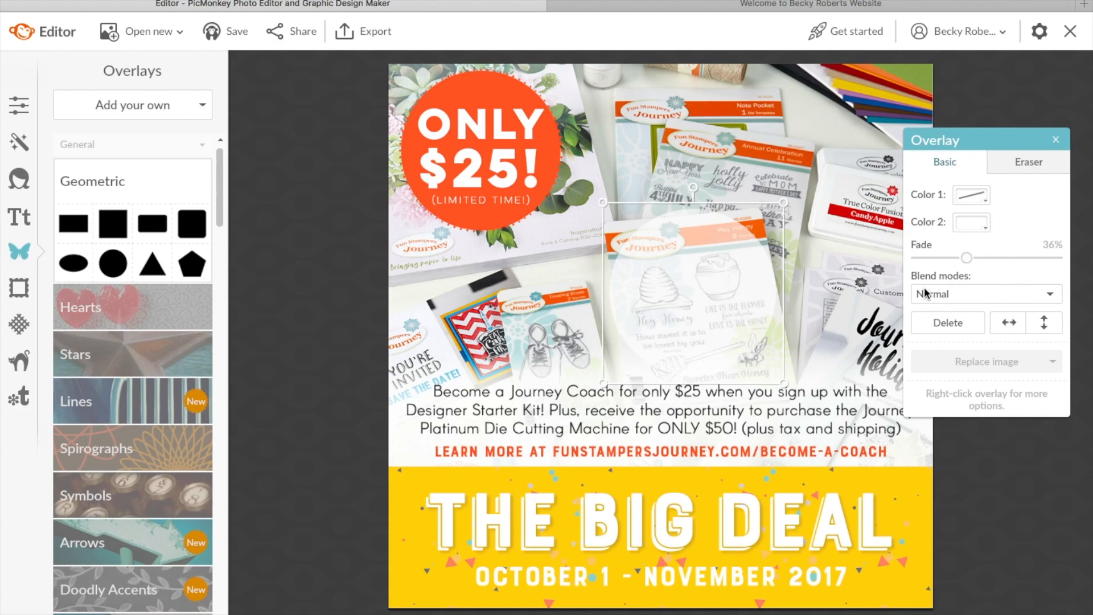
{"action": "left_click", "coordinate": [840, 325]}
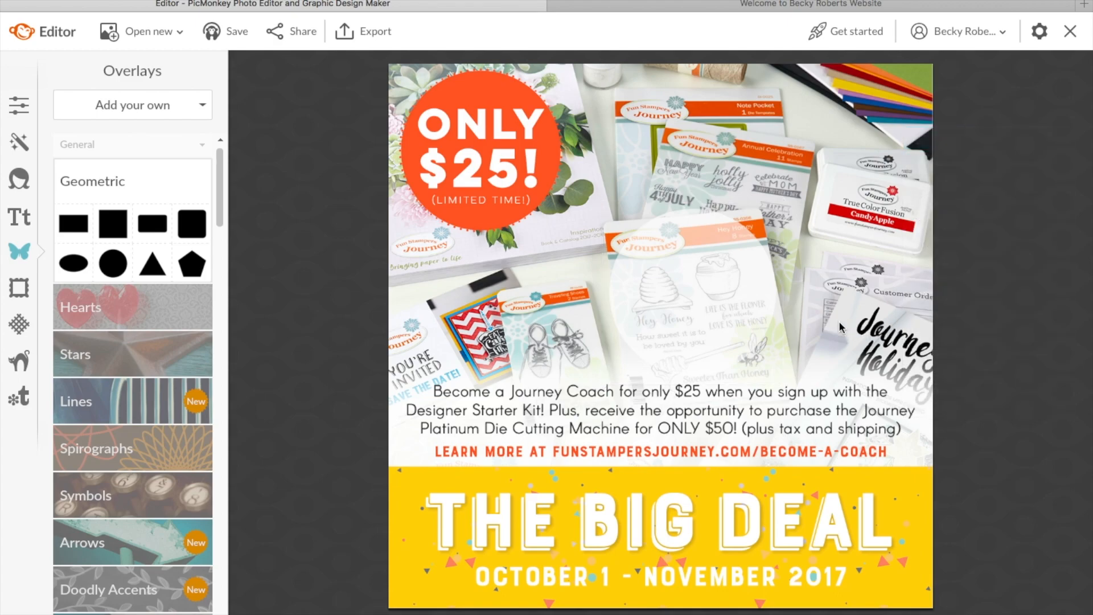
{"action": "left_click", "coordinate": [695, 297]}
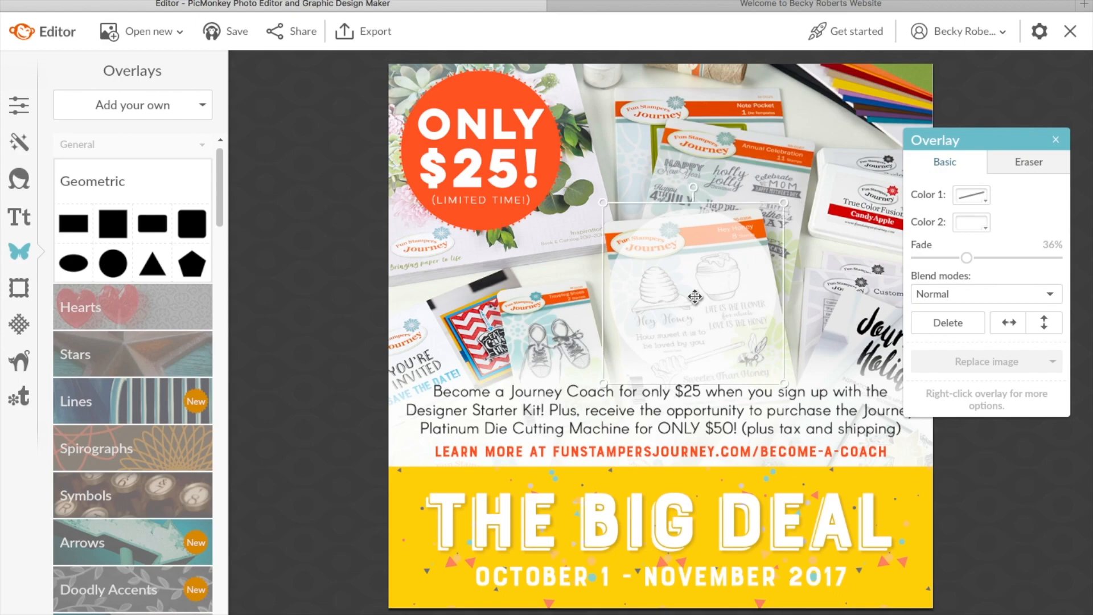
{"action": "left_click_drag", "start_coordinate": [695, 296], "coordinate": [774, 266]}
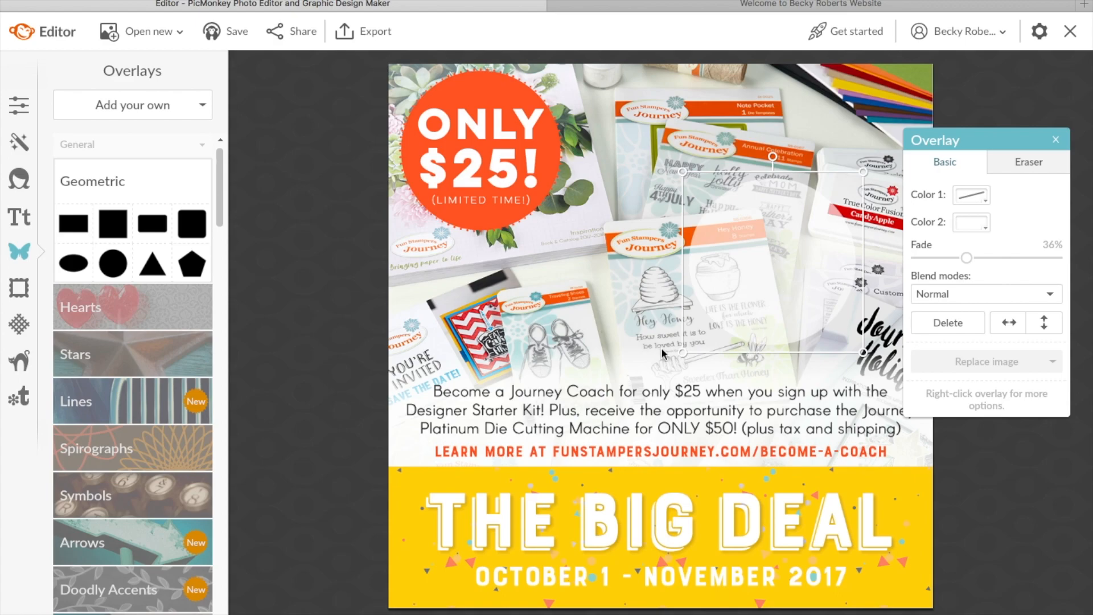
{"action": "left_click", "coordinate": [632, 356]}
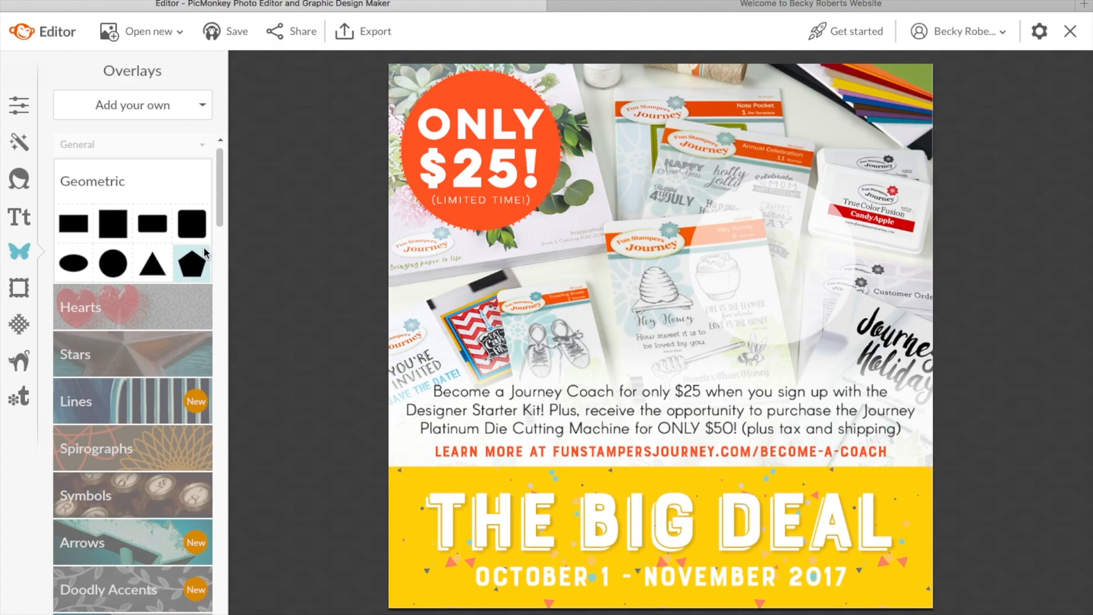
{"action": "left_click", "coordinate": [21, 217]}
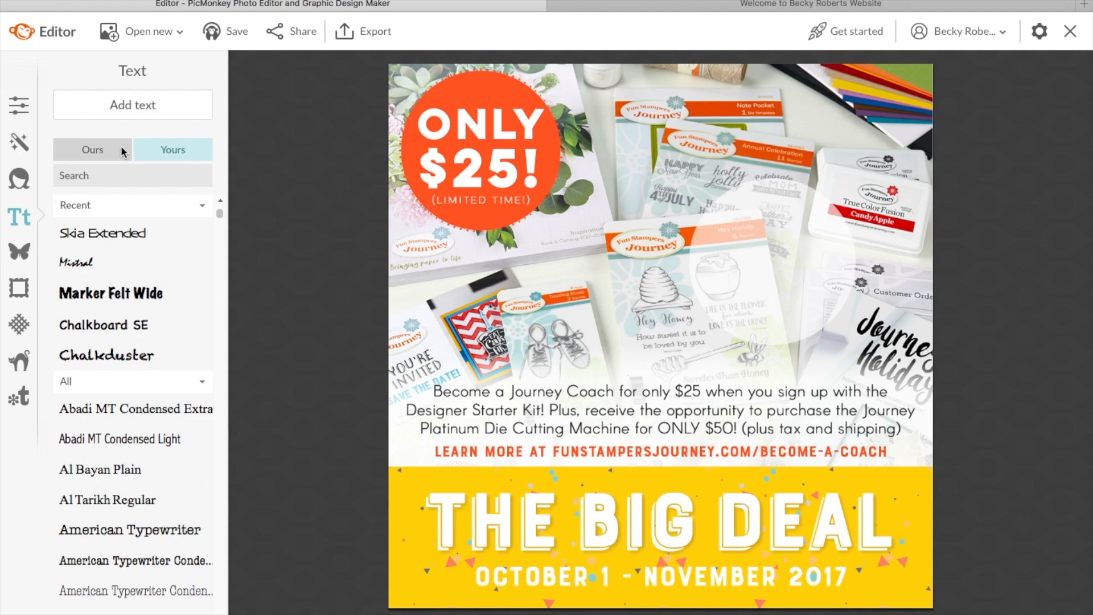
Step: Add an Arial text box reading 'Come Get It!' with the contact name and website address below
{"action": "left_click", "coordinate": [148, 102]}
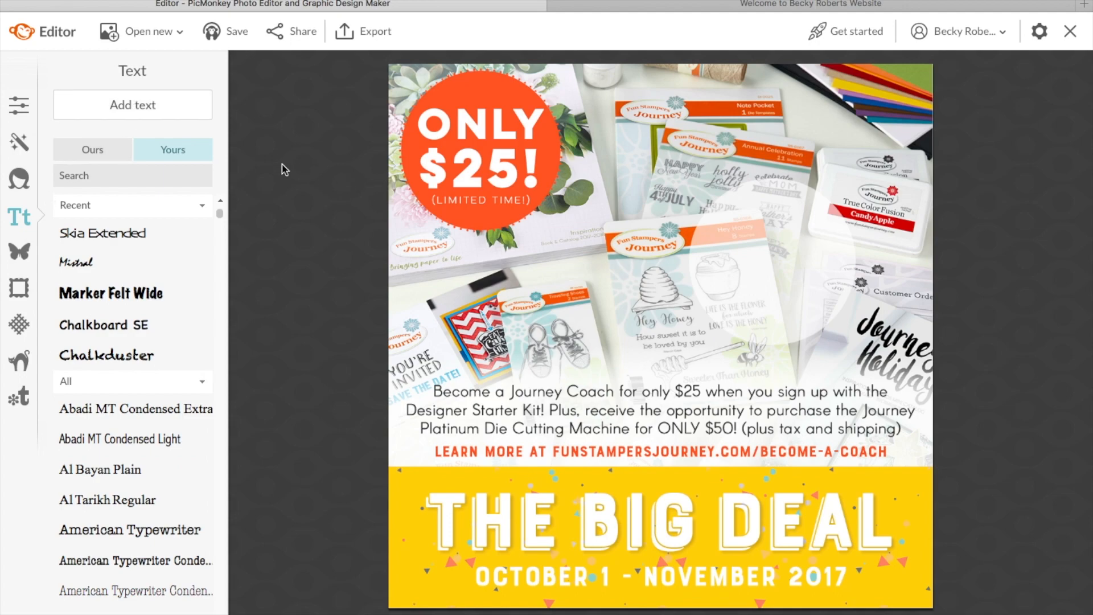
{"action": "left_click", "coordinate": [159, 104]}
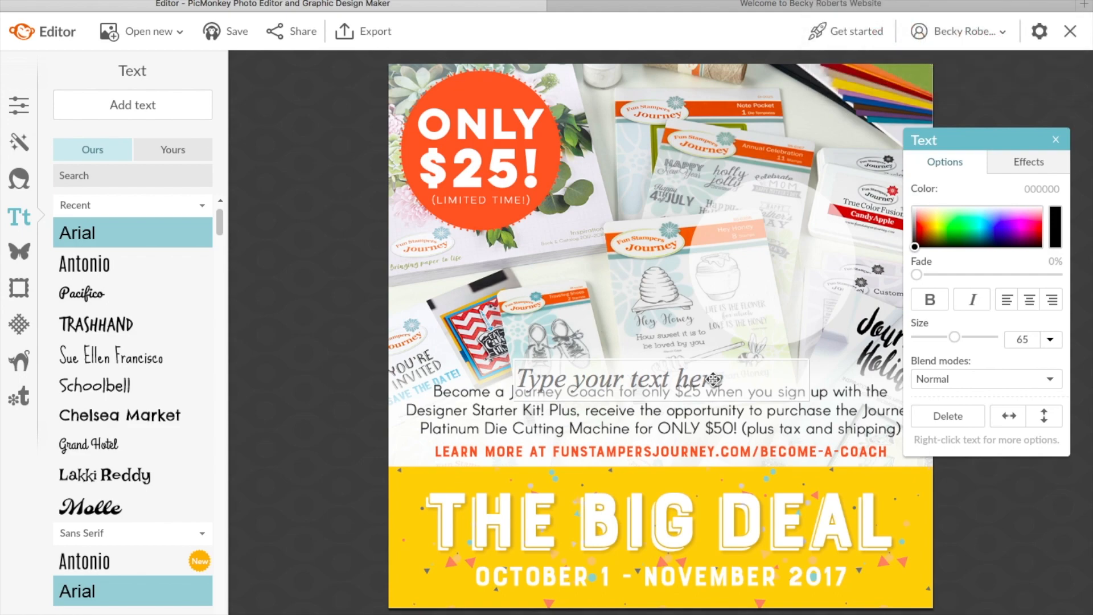
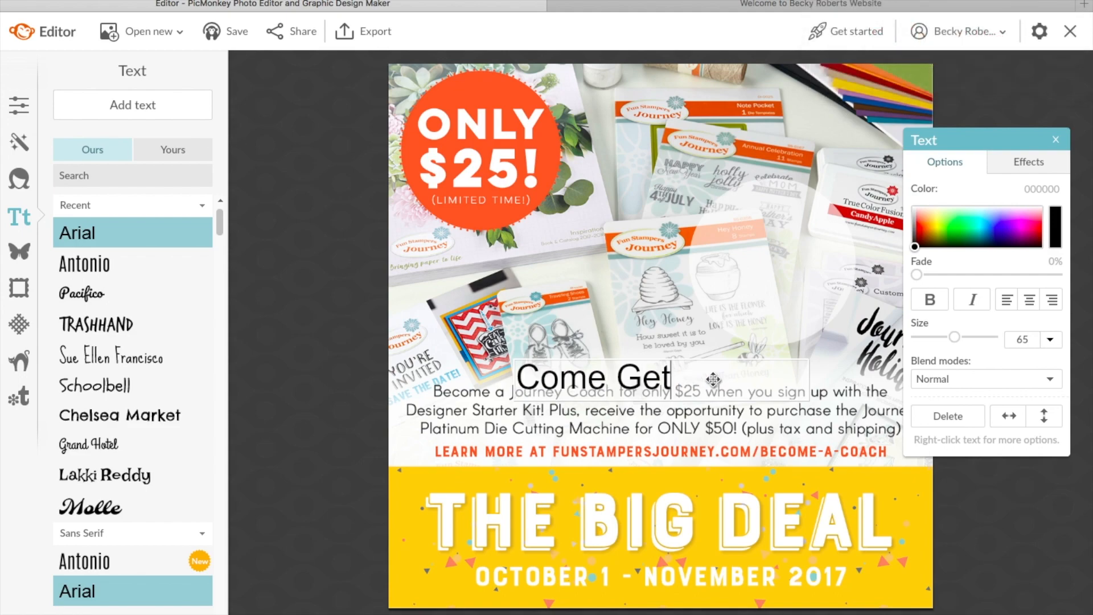
{"action": "key", "text": "BackSpace"}
{"action": "key", "text": "Return"}
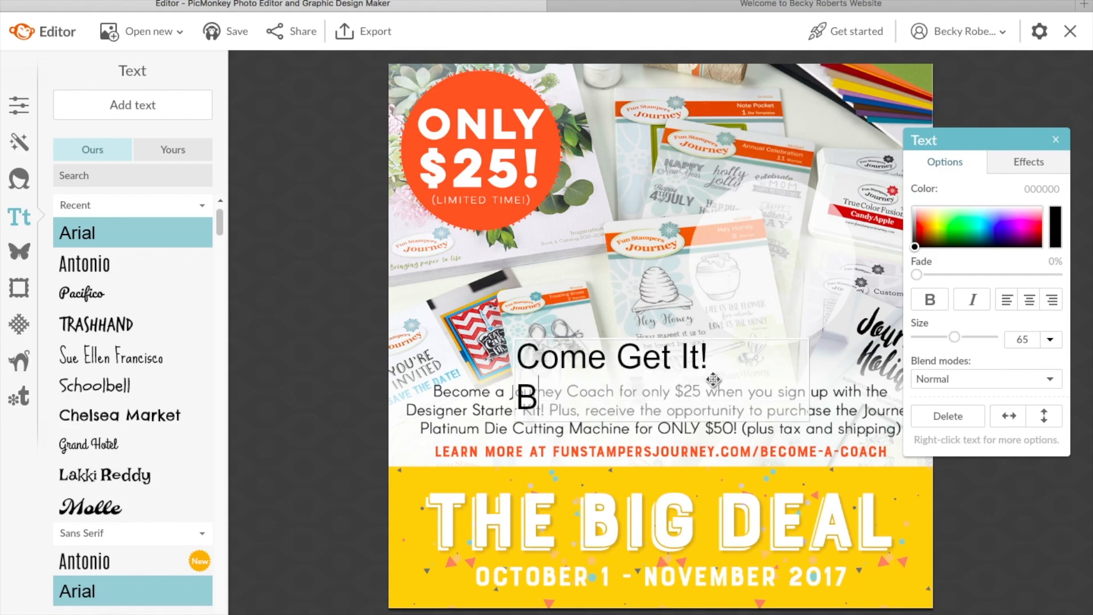
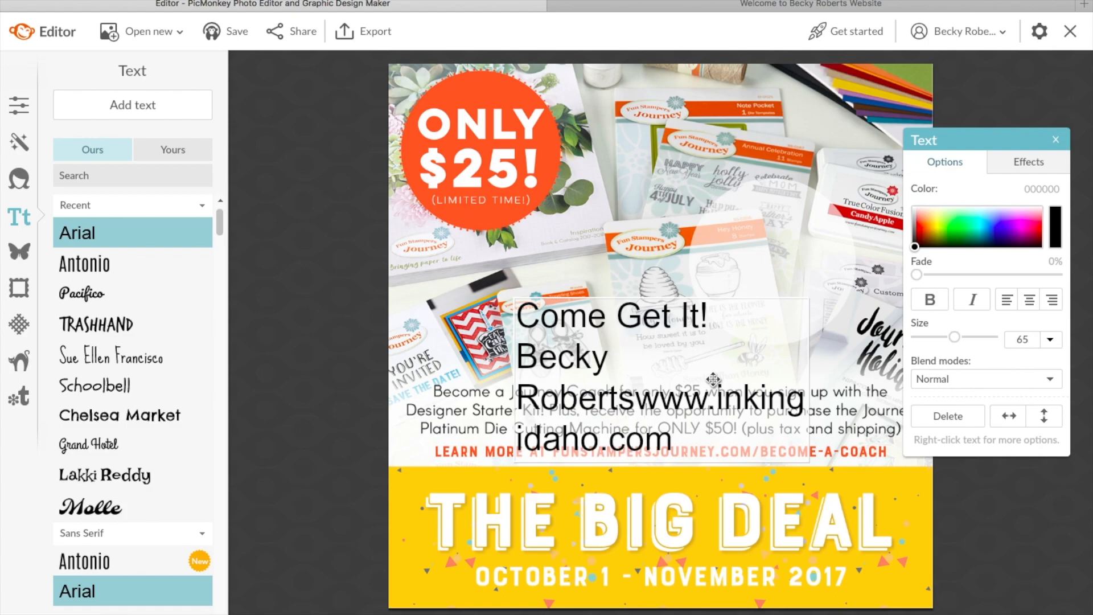
{"action": "key", "text": "Return"}
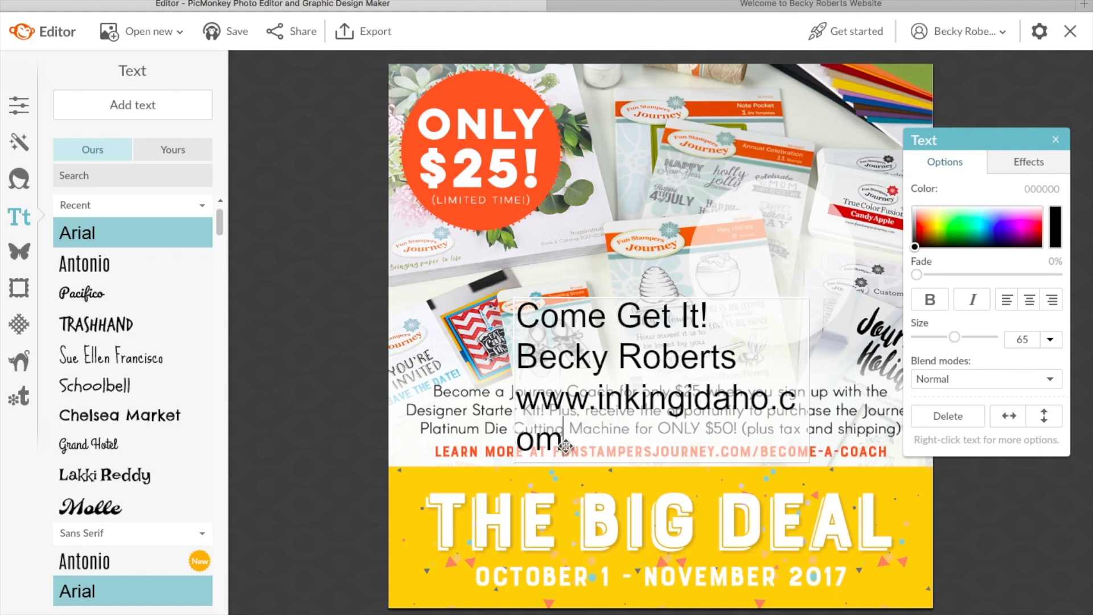
Step: Shrink the contact text to size 37, centre its lines, and move it onto the translucent circle
{"action": "left_click_drag", "start_coordinate": [564, 441], "coordinate": [520, 337]}
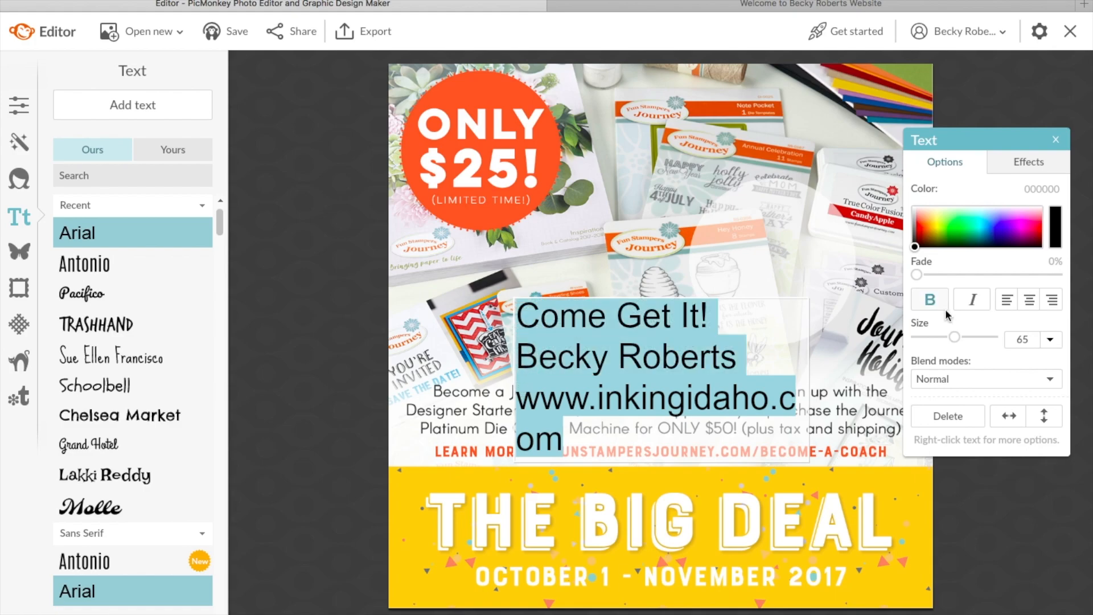
{"action": "left_click_drag", "start_coordinate": [954, 338], "coordinate": [940, 337]}
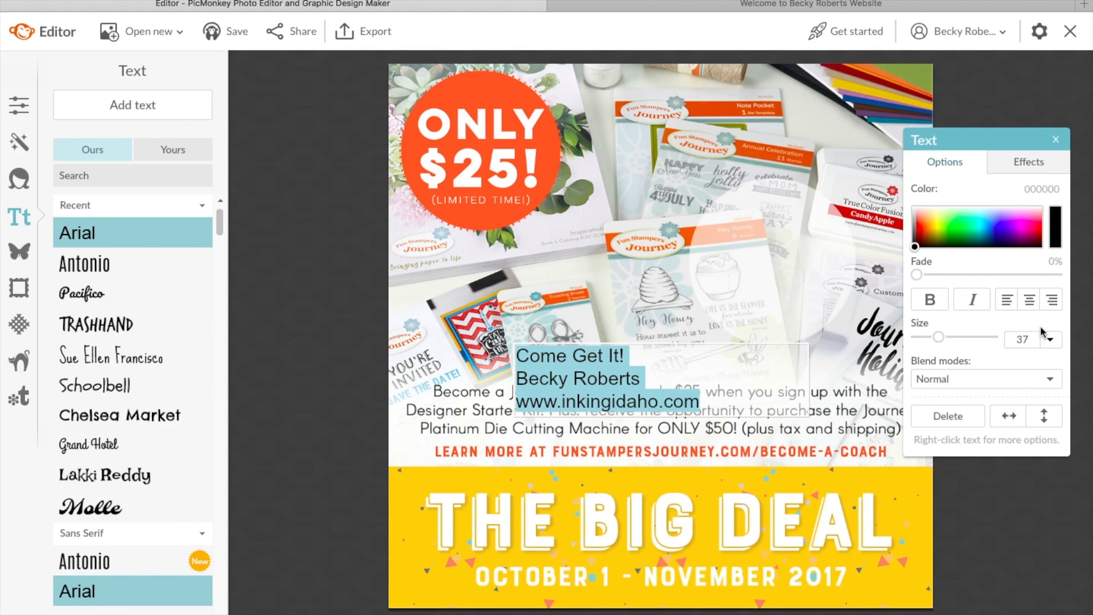
{"action": "left_click", "coordinate": [1030, 300]}
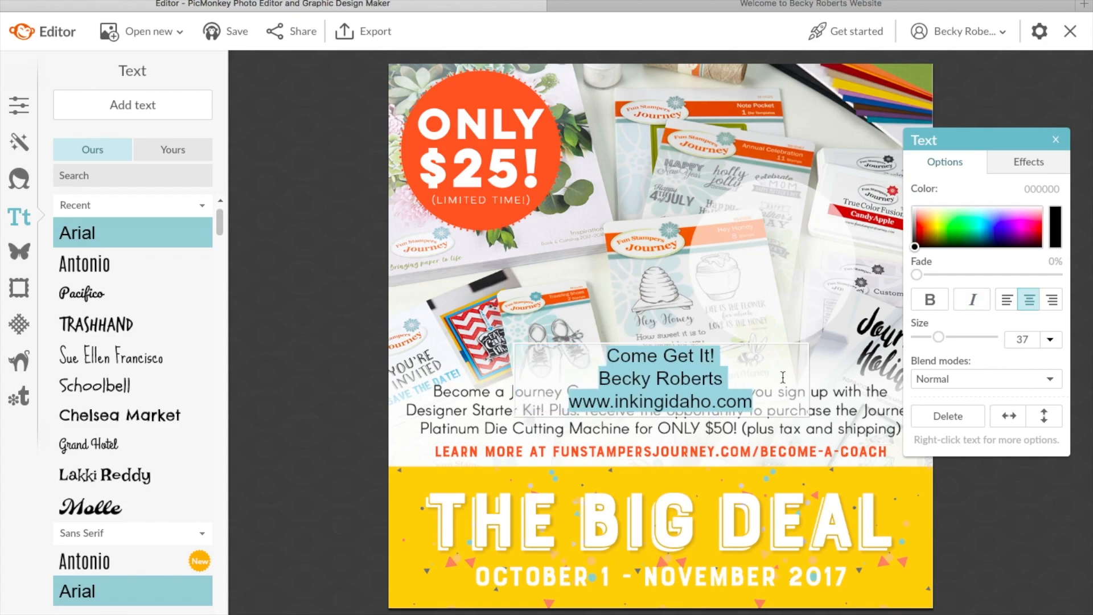
{"action": "left_click", "coordinate": [799, 459]}
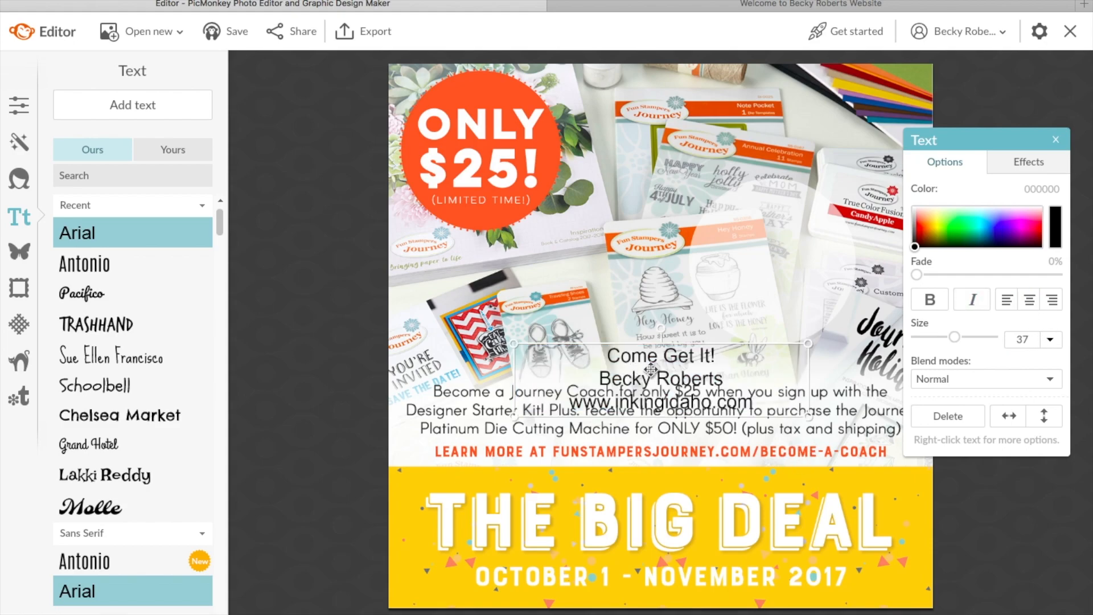
{"action": "left_click_drag", "start_coordinate": [657, 373], "coordinate": [767, 257]}
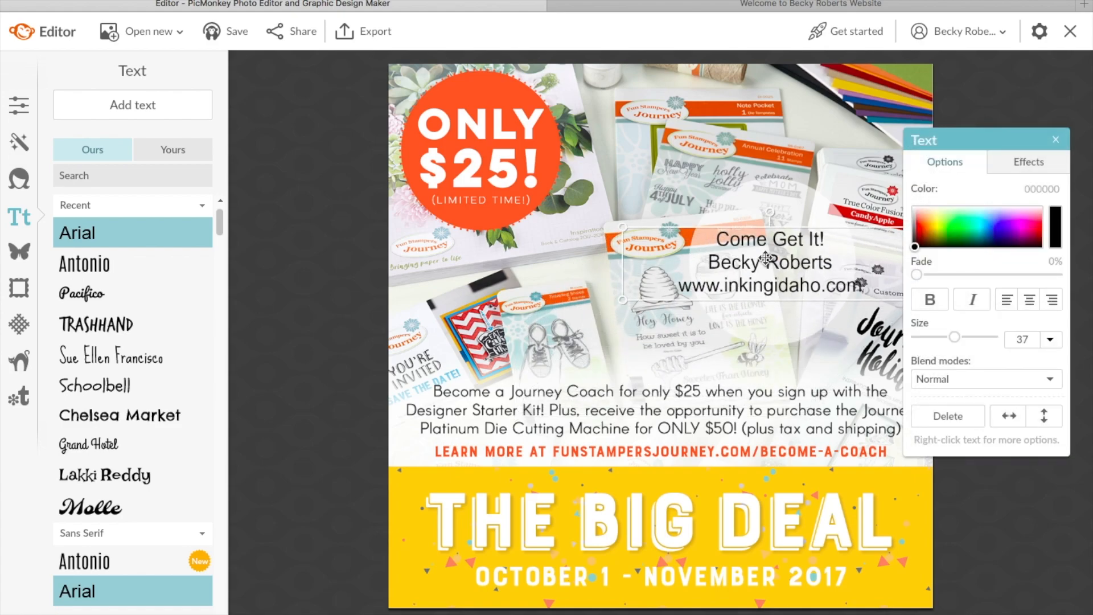
Step: Reduce the website line slightly to size 33, then select the name line
{"action": "double_click", "coordinate": [766, 258]}
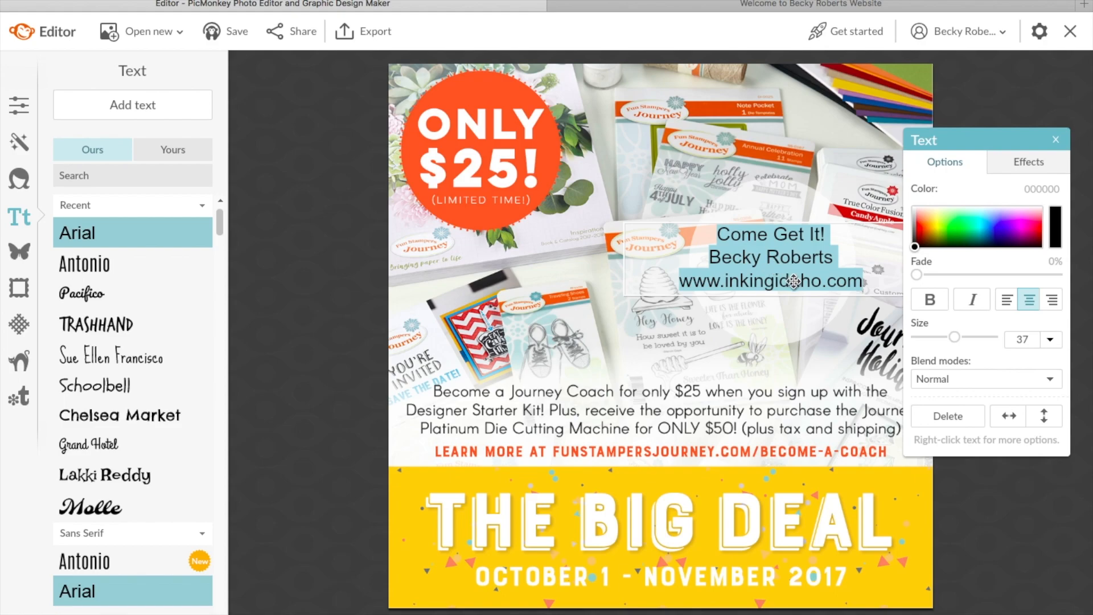
{"action": "left_click", "coordinate": [793, 281]}
{"action": "left_click_drag", "start_coordinate": [871, 283], "coordinate": [676, 288]}
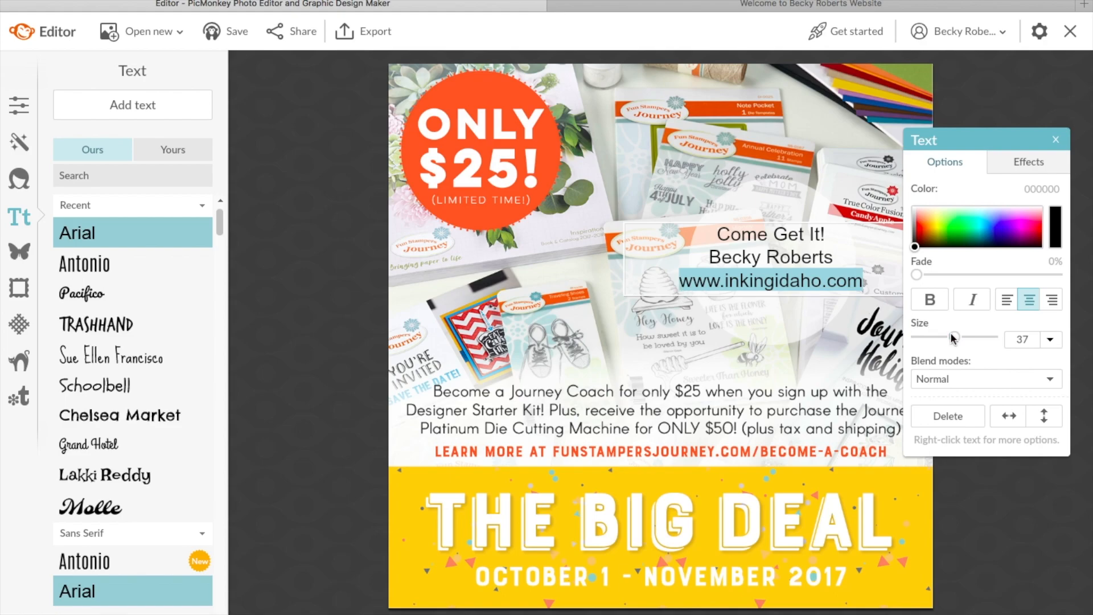
{"action": "left_click_drag", "start_coordinate": [952, 338], "coordinate": [952, 343]}
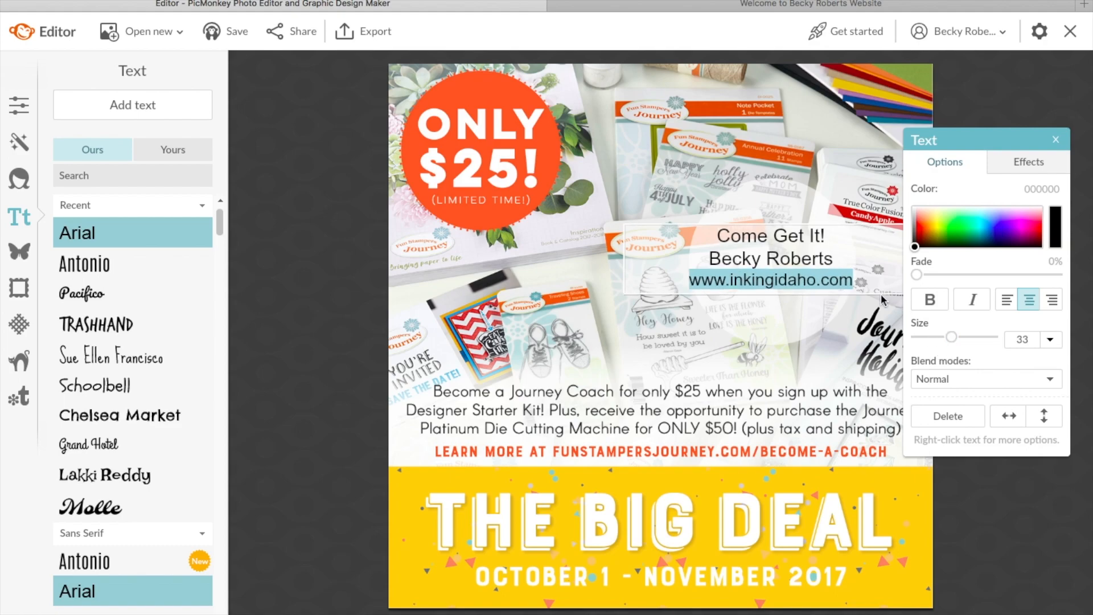
{"action": "left_click", "coordinate": [846, 256]}
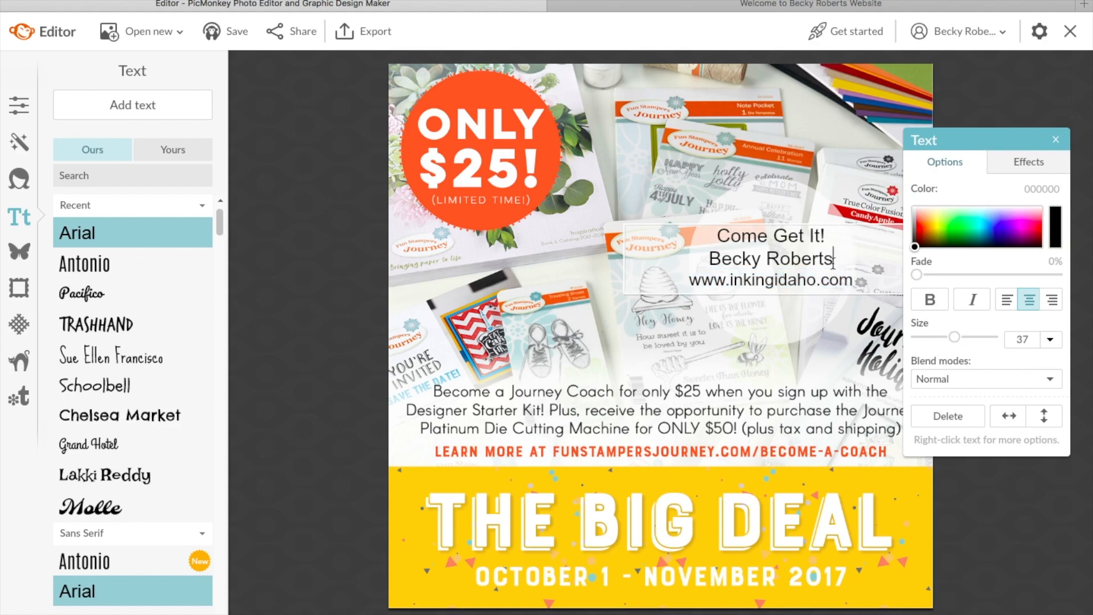
{"action": "left_click_drag", "start_coordinate": [834, 260], "coordinate": [706, 262]}
Step: Make the name line bold and recolour the contact text red
{"action": "left_click", "coordinate": [928, 301]}
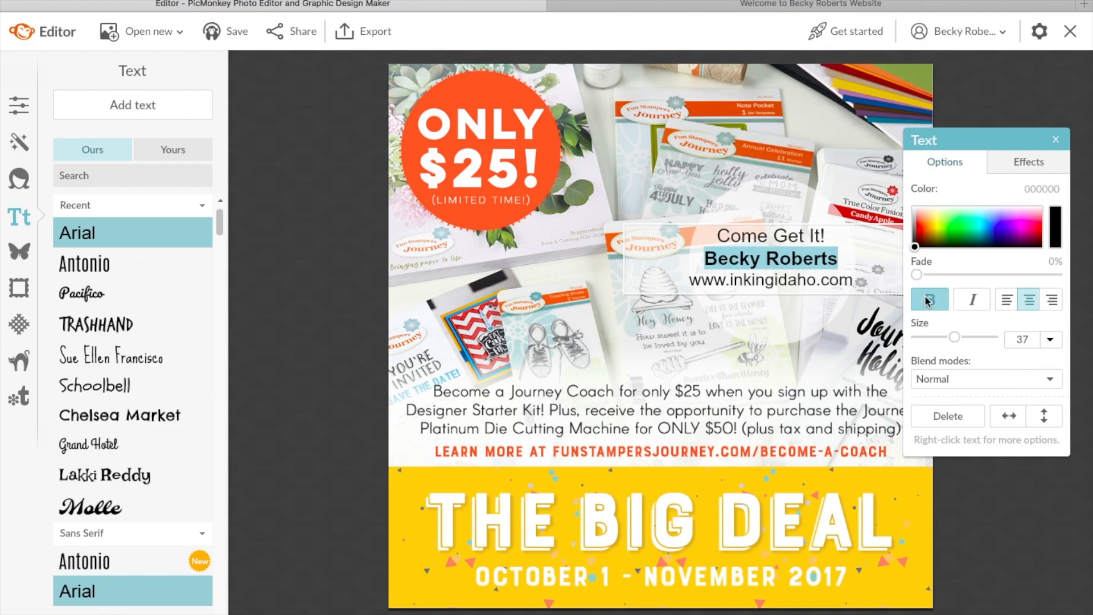
{"action": "left_click", "coordinate": [834, 315]}
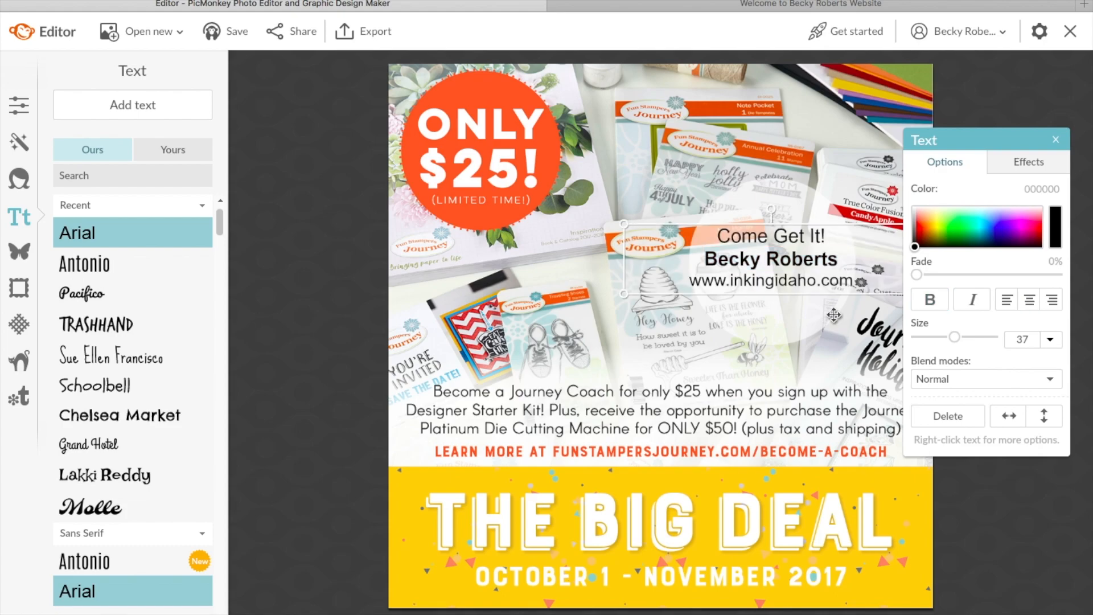
{"action": "double_click", "coordinate": [826, 265]}
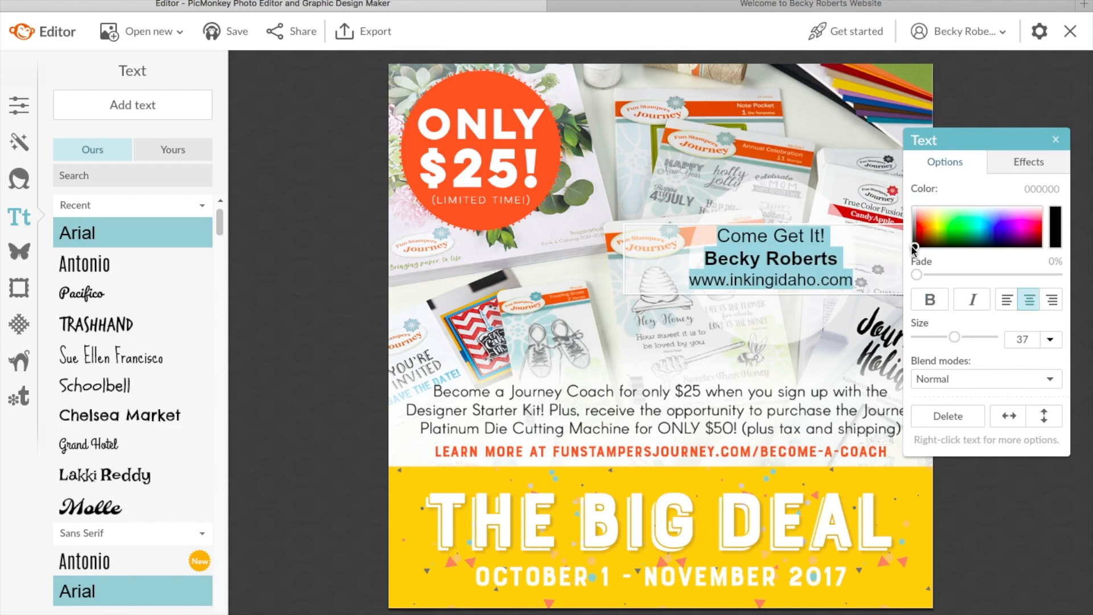
{"action": "left_click_drag", "start_coordinate": [914, 247], "coordinate": [933, 234]}
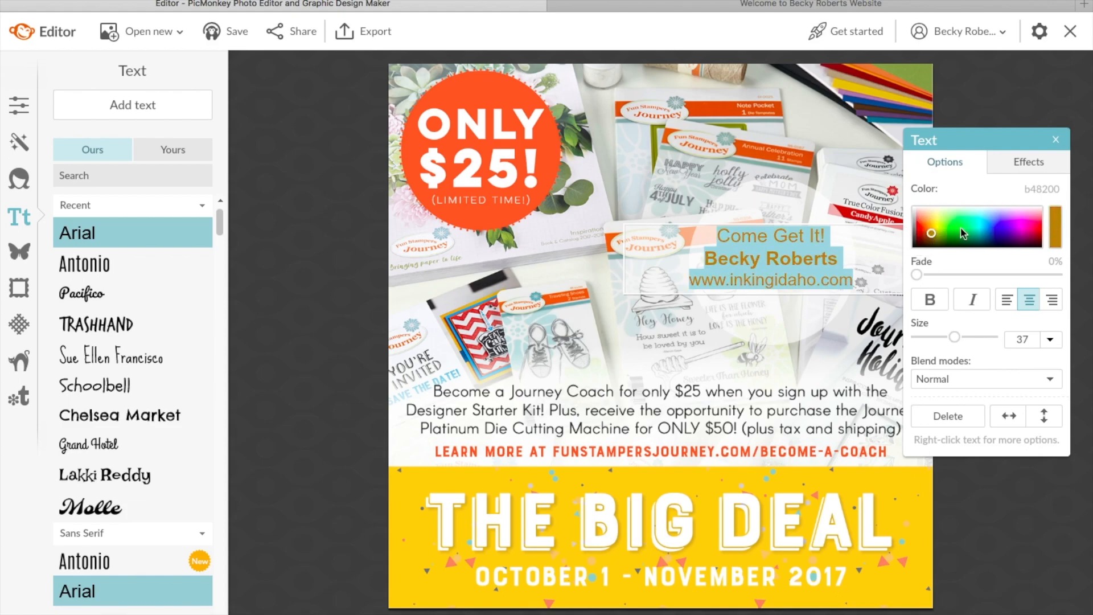
{"action": "mouse_move", "coordinate": [933, 235]}
{"action": "left_mouse_down"}
{"action": "mouse_move", "coordinate": [1025, 221]}
{"action": "mouse_move", "coordinate": [941, 224]}
{"action": "mouse_move", "coordinate": [923, 242]}
{"action": "left_mouse_up"}
{"action": "left_click_drag", "start_coordinate": [923, 235], "coordinate": [923, 234]}
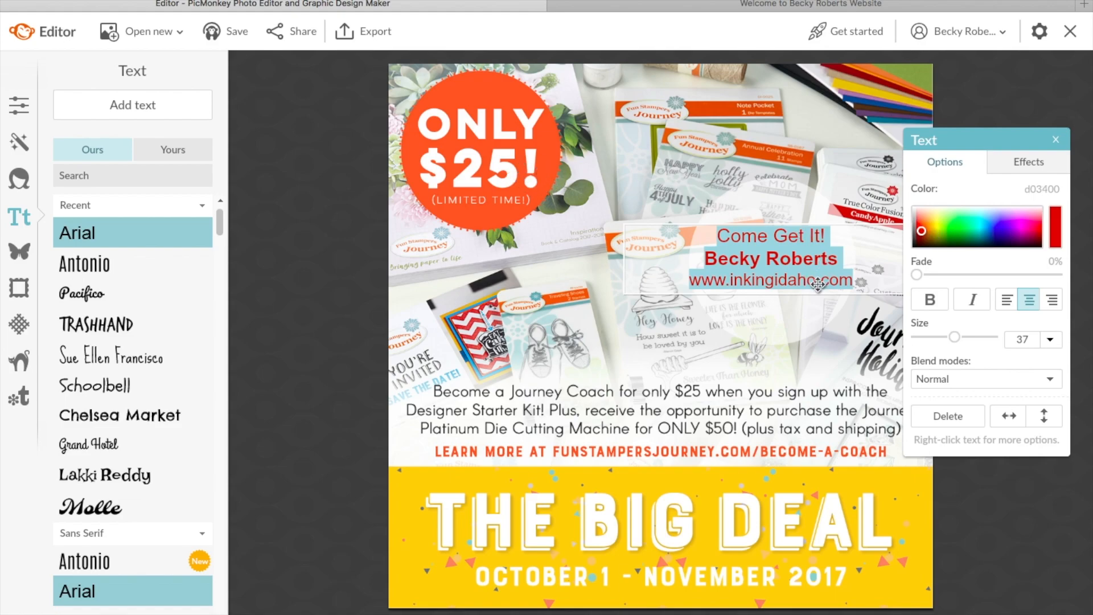
{"action": "left_click", "coordinate": [819, 327]}
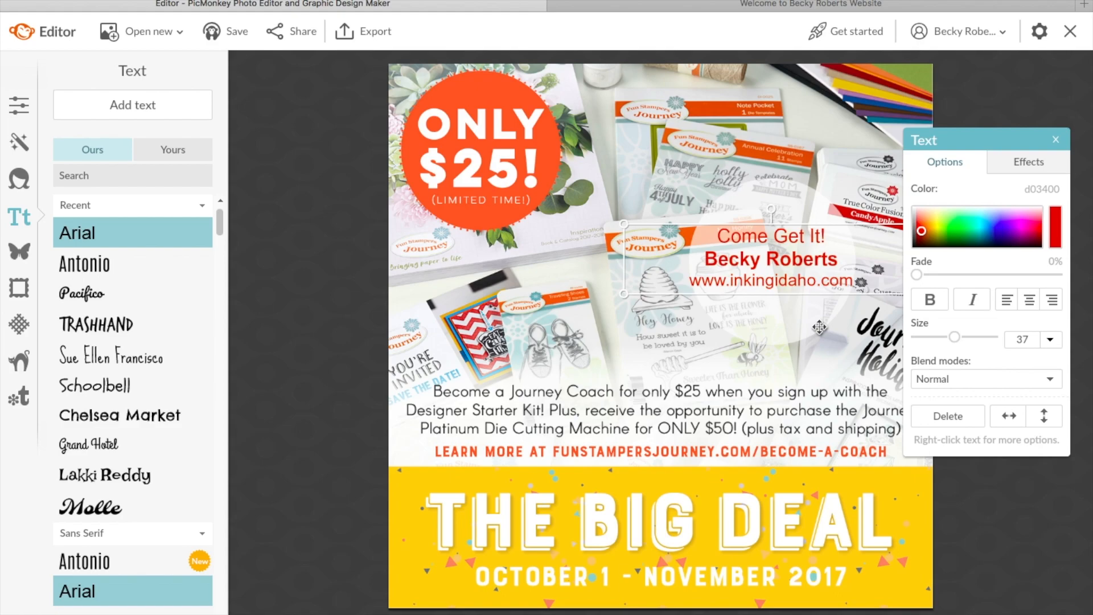
Step: Recolour the whole contact text near-black (090909) and deselect it to check the result
{"action": "left_click", "coordinate": [815, 334]}
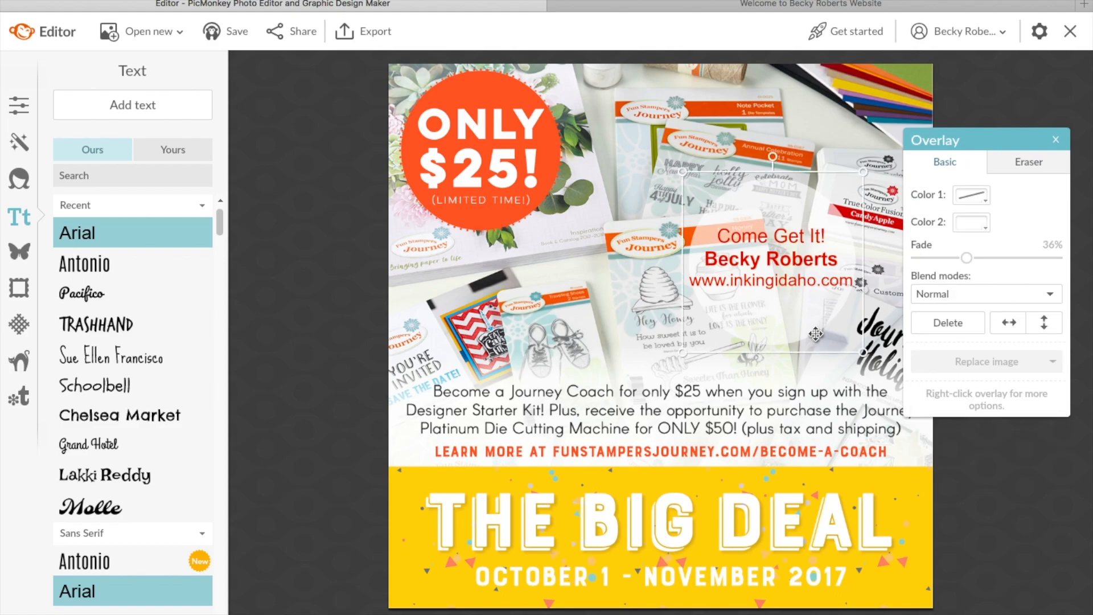
{"action": "left_click", "coordinate": [816, 372]}
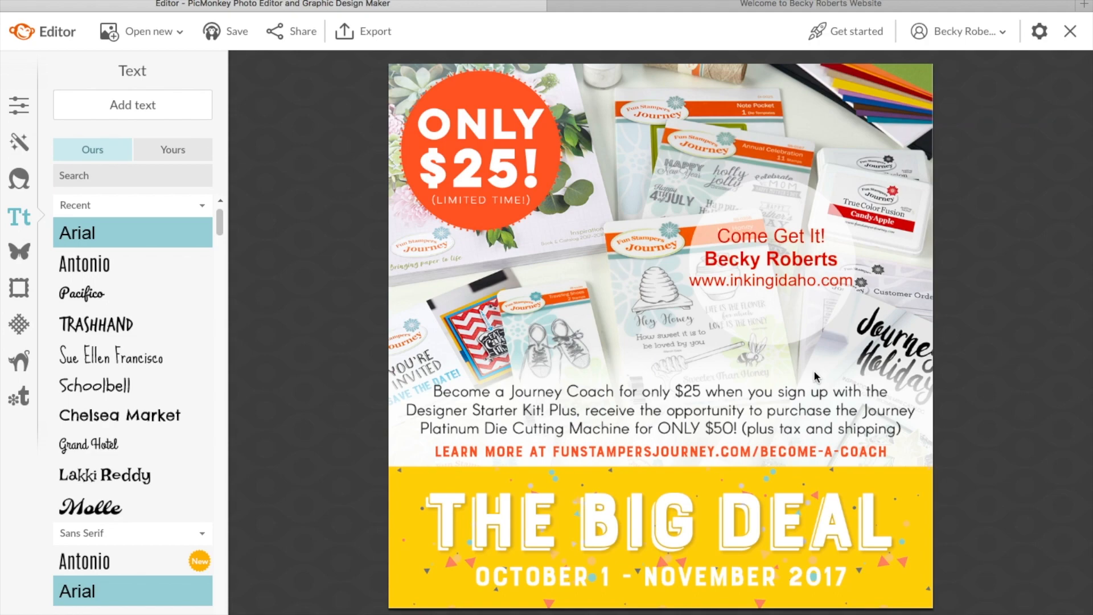
{"action": "left_click", "coordinate": [772, 279]}
{"action": "double_click", "coordinate": [773, 280]}
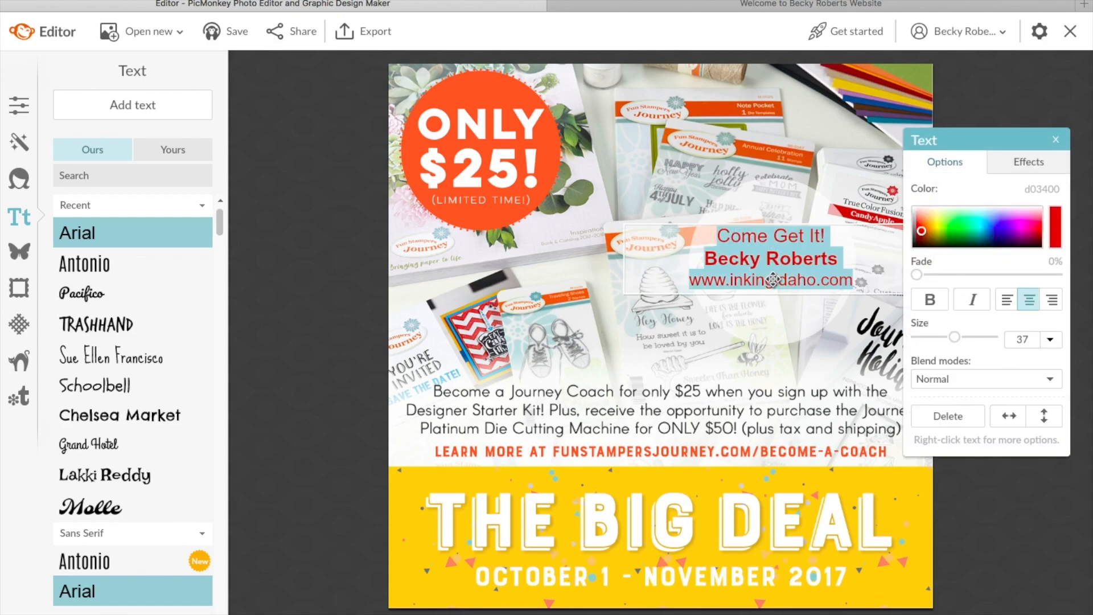
{"action": "left_click", "coordinate": [914, 246]}
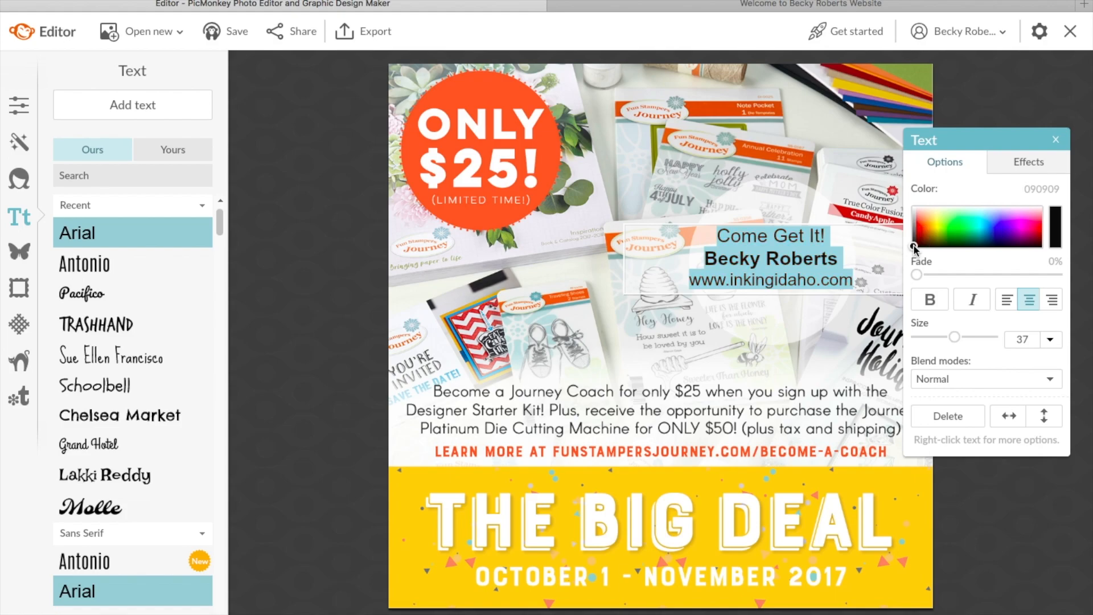
{"action": "left_click", "coordinate": [803, 339]}
{"action": "left_click", "coordinate": [829, 359]}
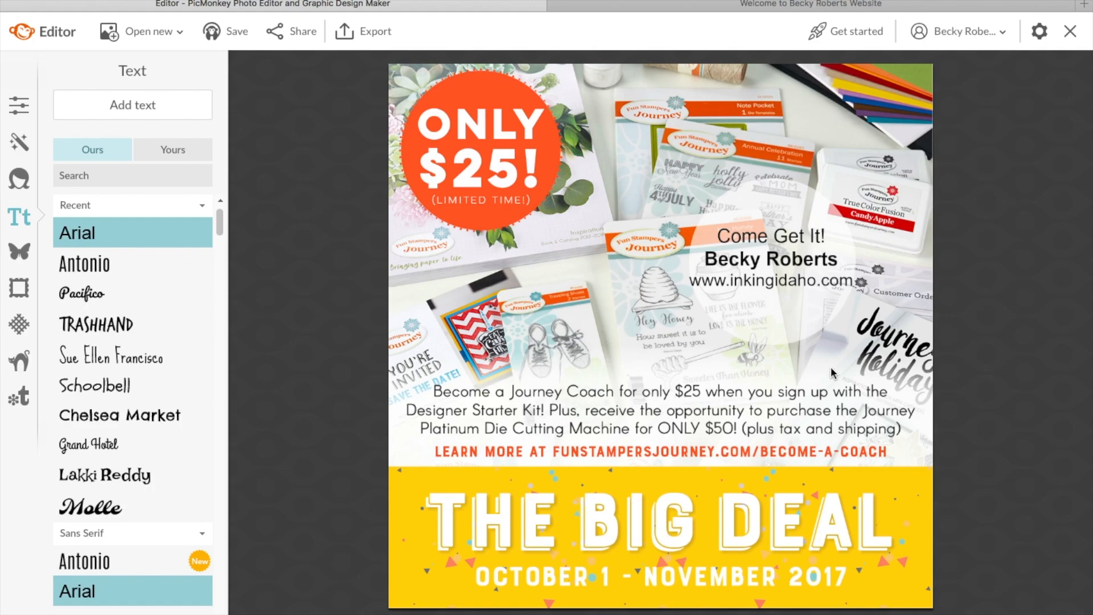
Step: Move the translucent circle up, then raise the contact text block onto it
{"action": "left_click", "coordinate": [745, 319]}
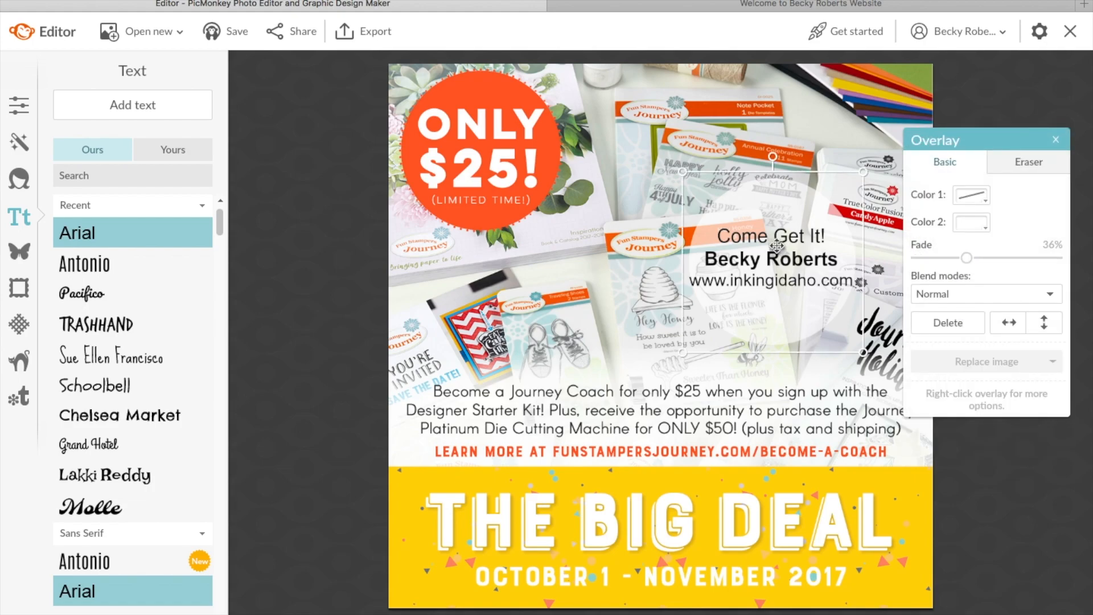
{"action": "left_click_drag", "start_coordinate": [780, 199], "coordinate": [780, 172]}
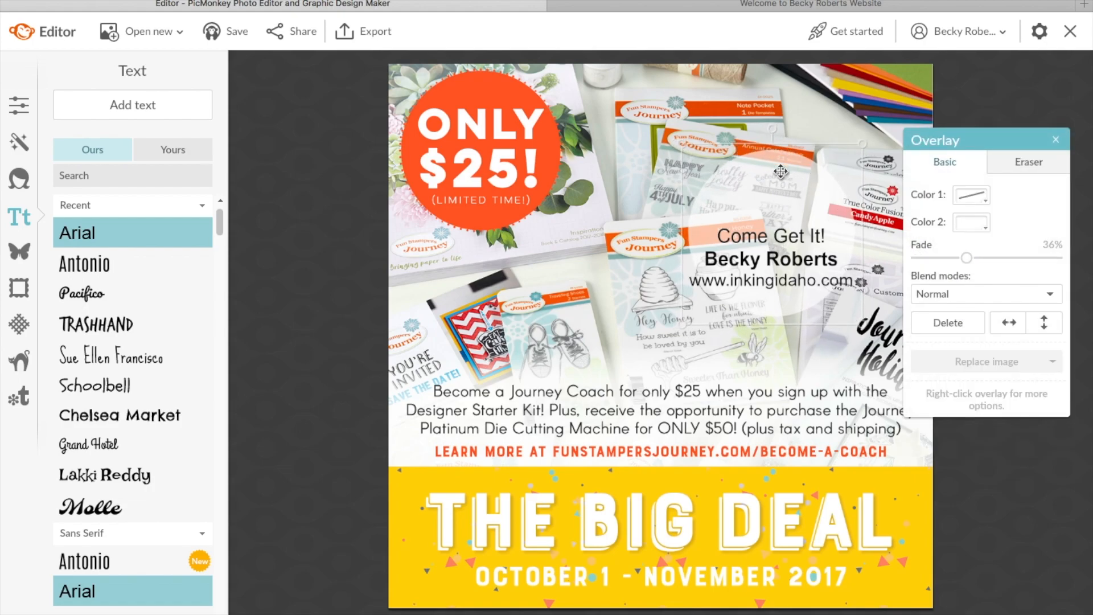
{"action": "left_click", "coordinate": [652, 274]}
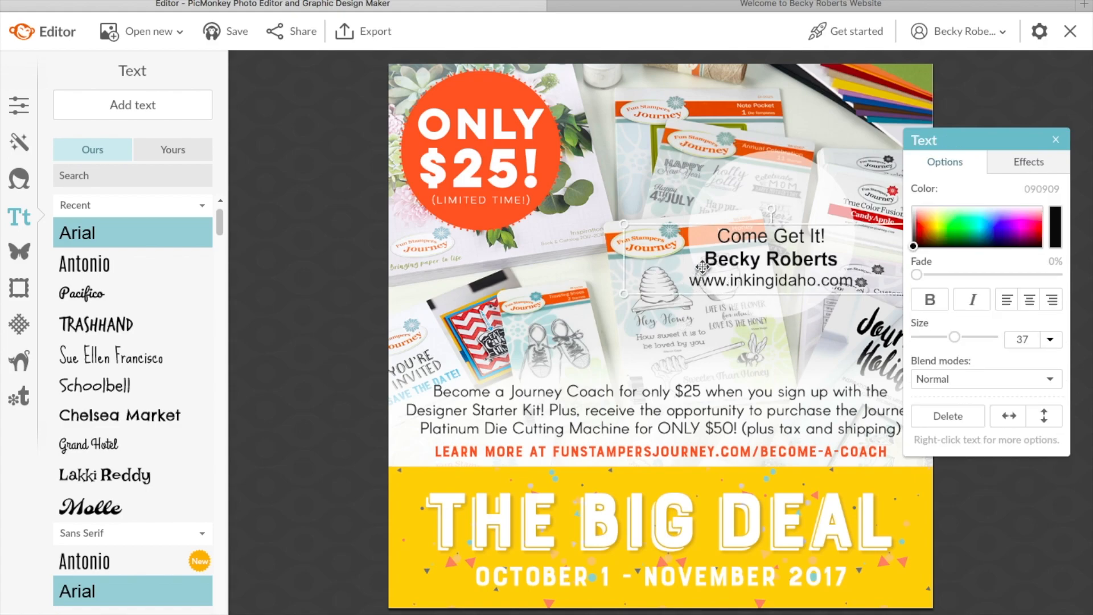
{"action": "left_click", "coordinate": [746, 260]}
{"action": "left_click_drag", "start_coordinate": [754, 258], "coordinate": [752, 232]}
{"action": "left_click", "coordinate": [761, 315]}
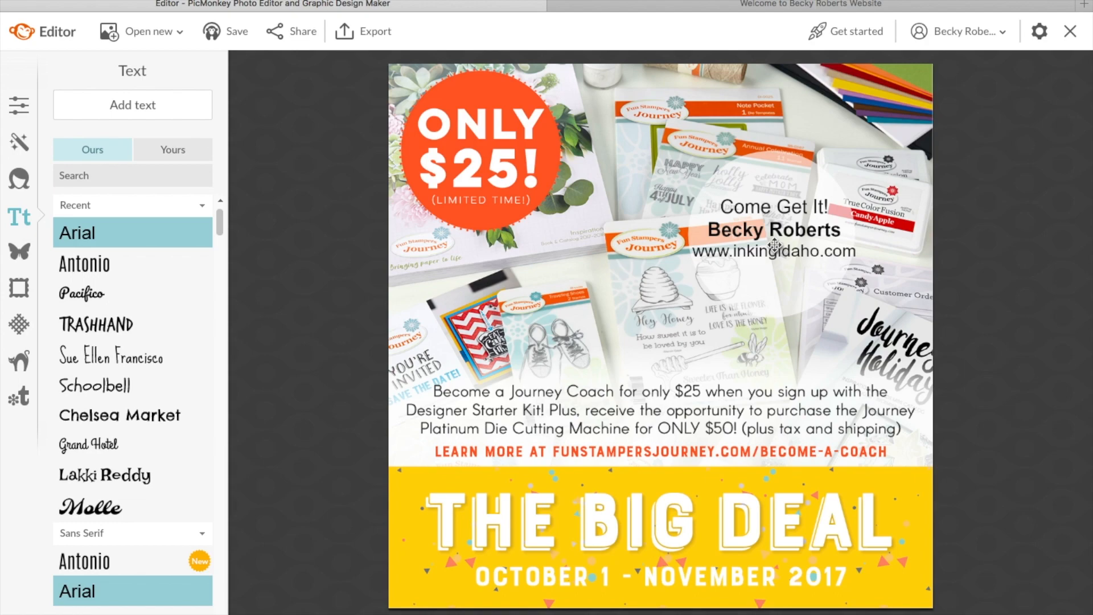
Step: Save the poster to the Hub with the image name 'thebigdeal'
{"action": "left_click", "coordinate": [234, 31]}
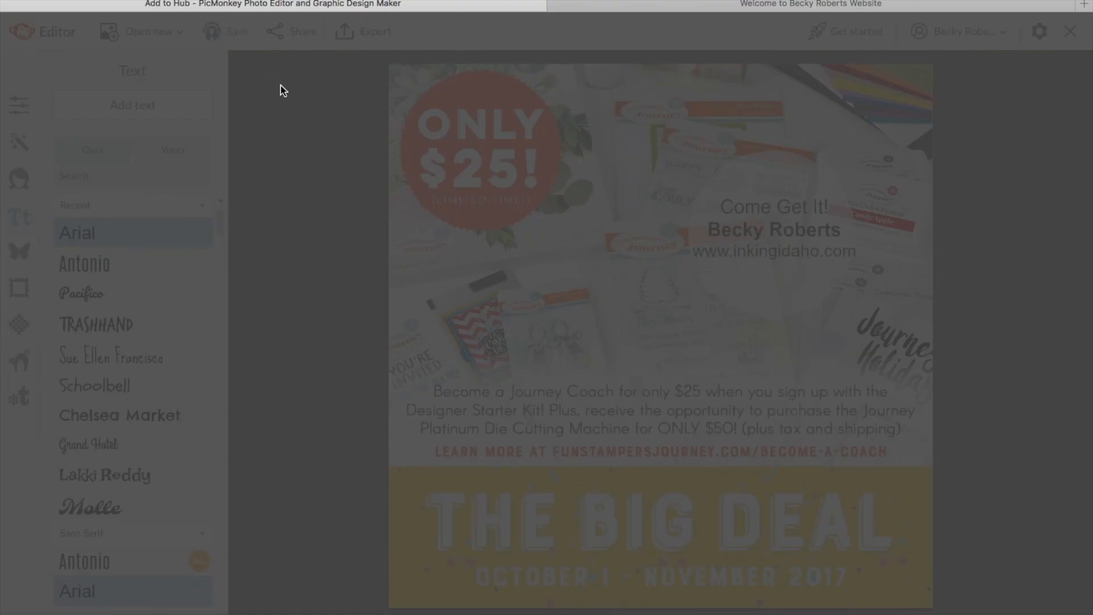
{"action": "double_click", "coordinate": [603, 404]}
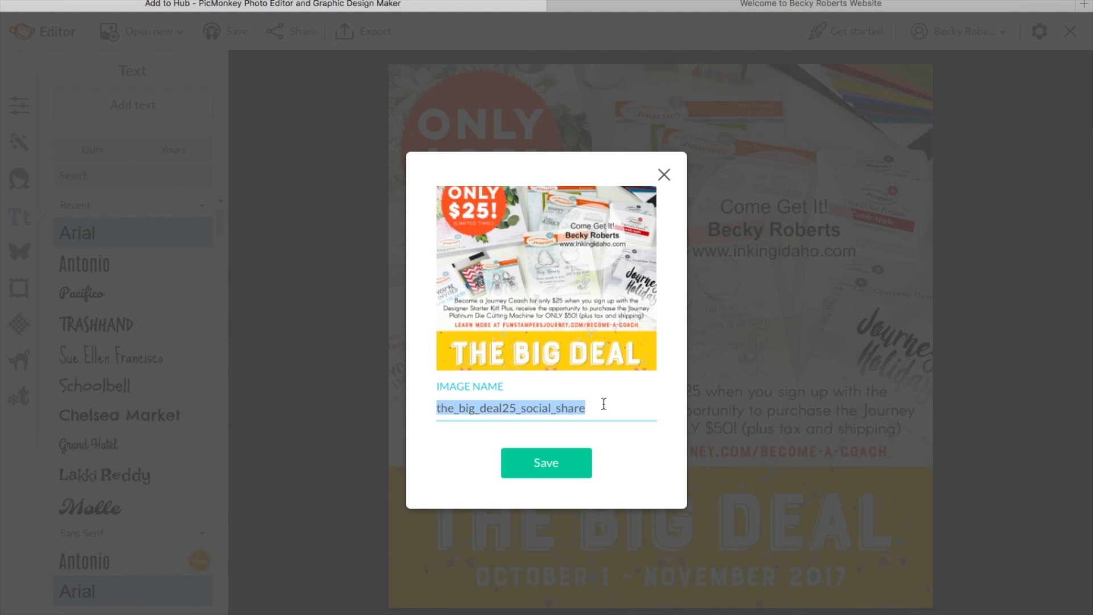
{"action": "type", "text": "The"}
{"action": "key", "text": "BackSpace"}
{"action": "key", "text": "BackSpace"}
{"action": "key", "text": "BackSpace"}
{"action": "type", "text": "thebigdeal"}
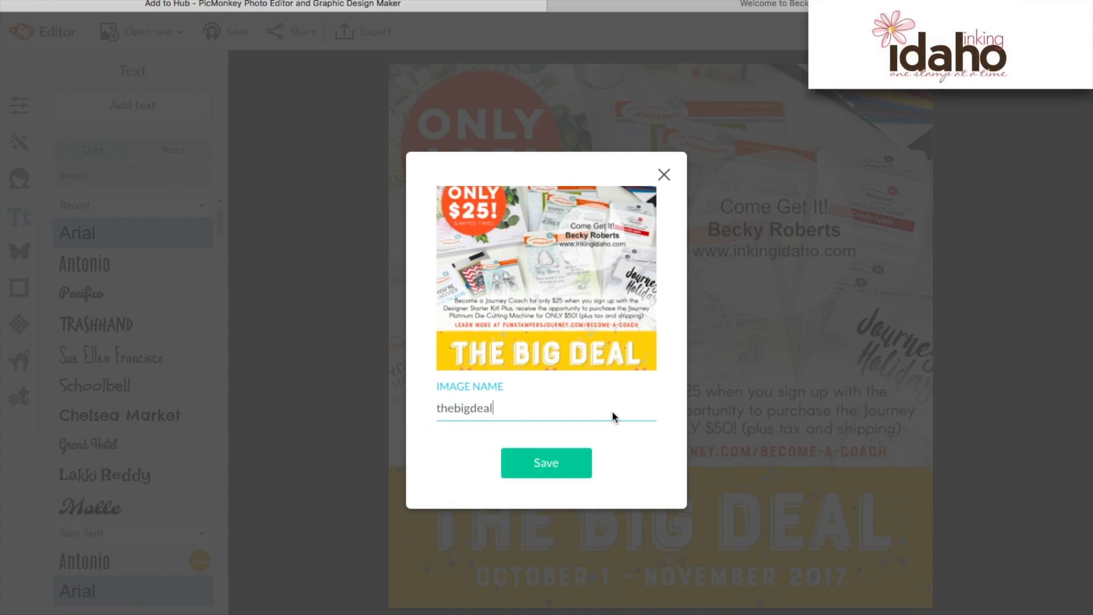
{"action": "left_click", "coordinate": [546, 464]}
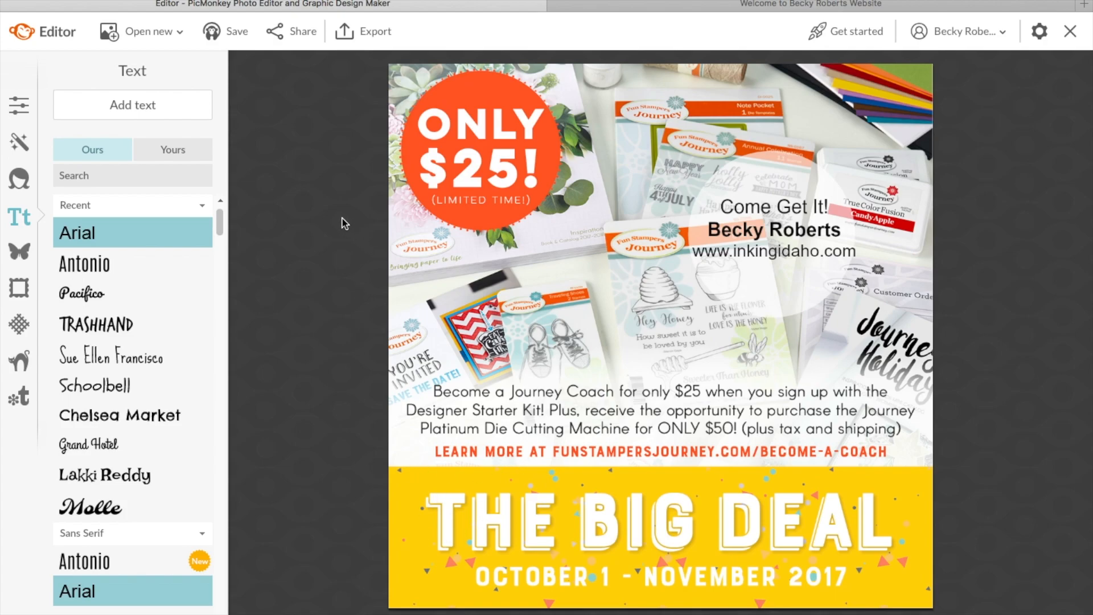
Step: Export the poster to the computer as thebigdeal.jpg at Pierce quality
{"action": "left_click", "coordinate": [360, 32]}
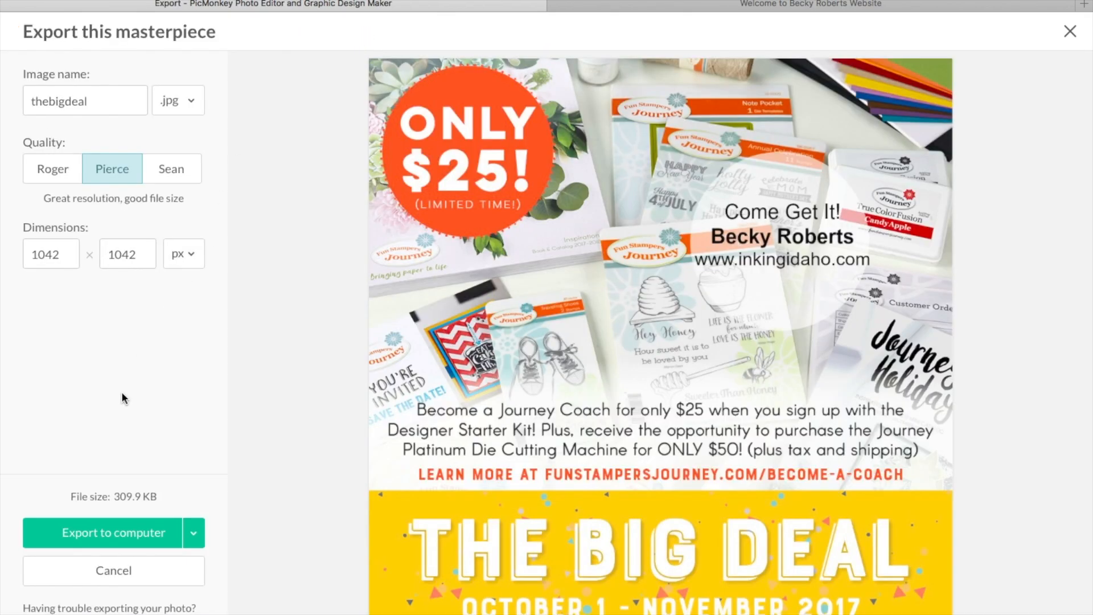
{"action": "left_click", "coordinate": [109, 538]}
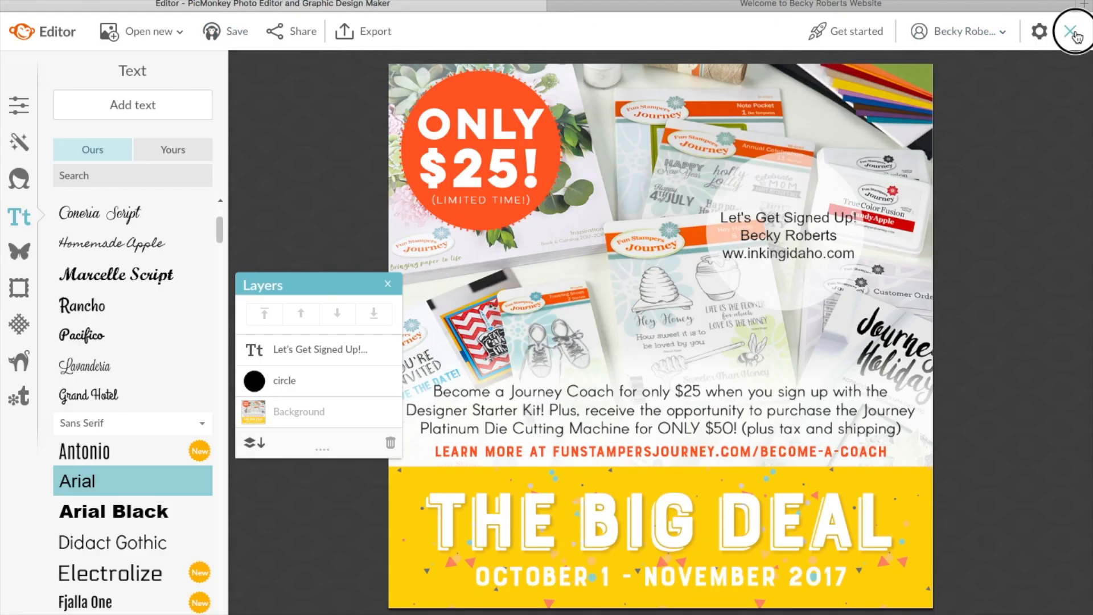
Step: Close the poster and open prettyplanner_kit.jpg from the computer's Desktop
{"action": "left_click", "coordinate": [1076, 35]}
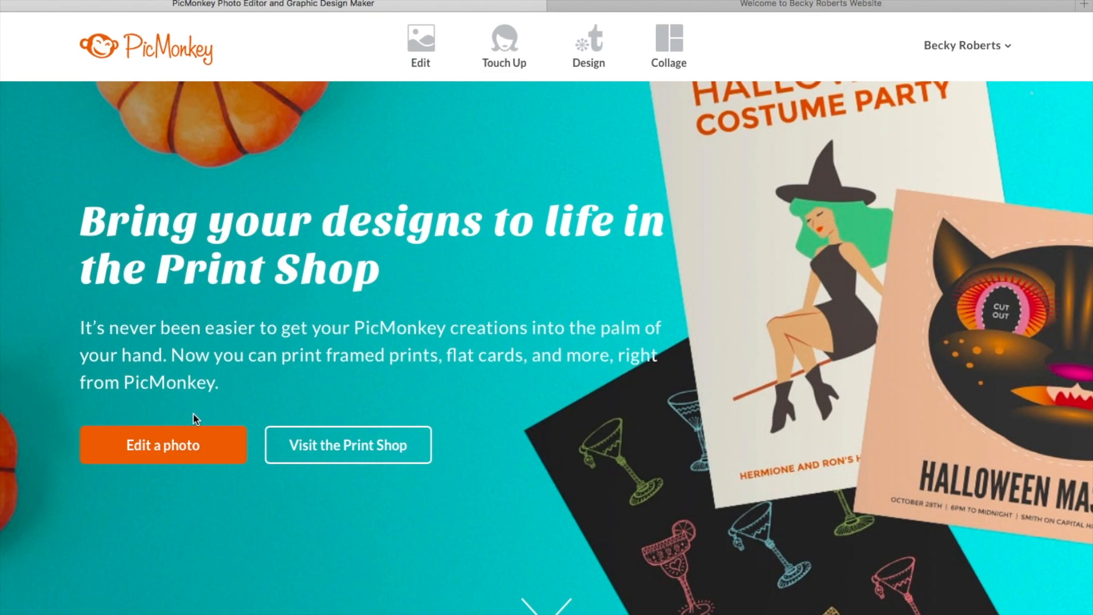
{"action": "mouse_move", "coordinate": [425, 51]}
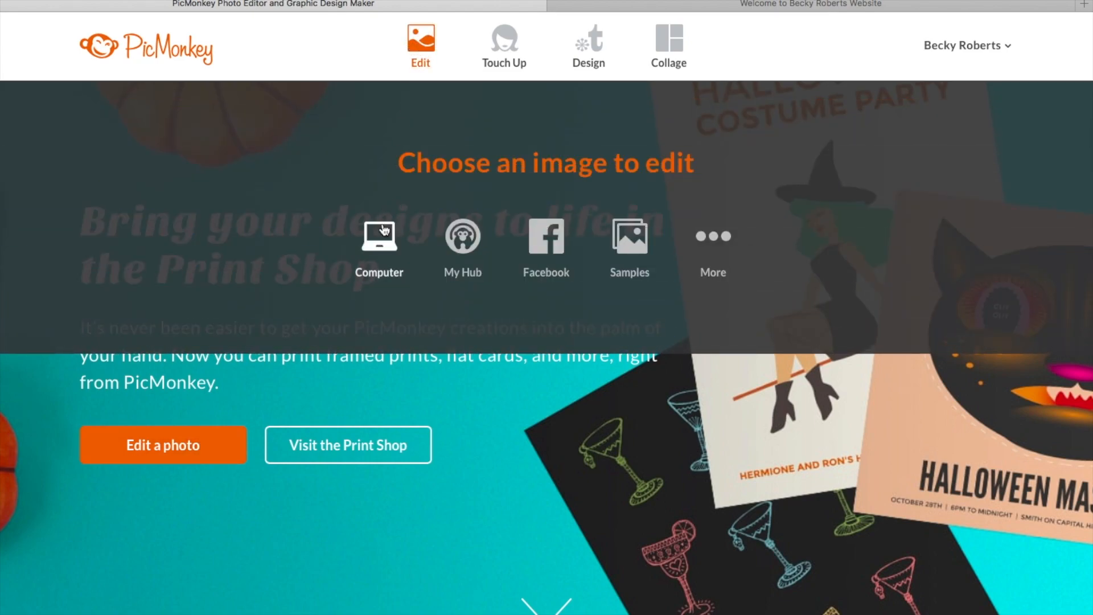
{"action": "left_click", "coordinate": [381, 250]}
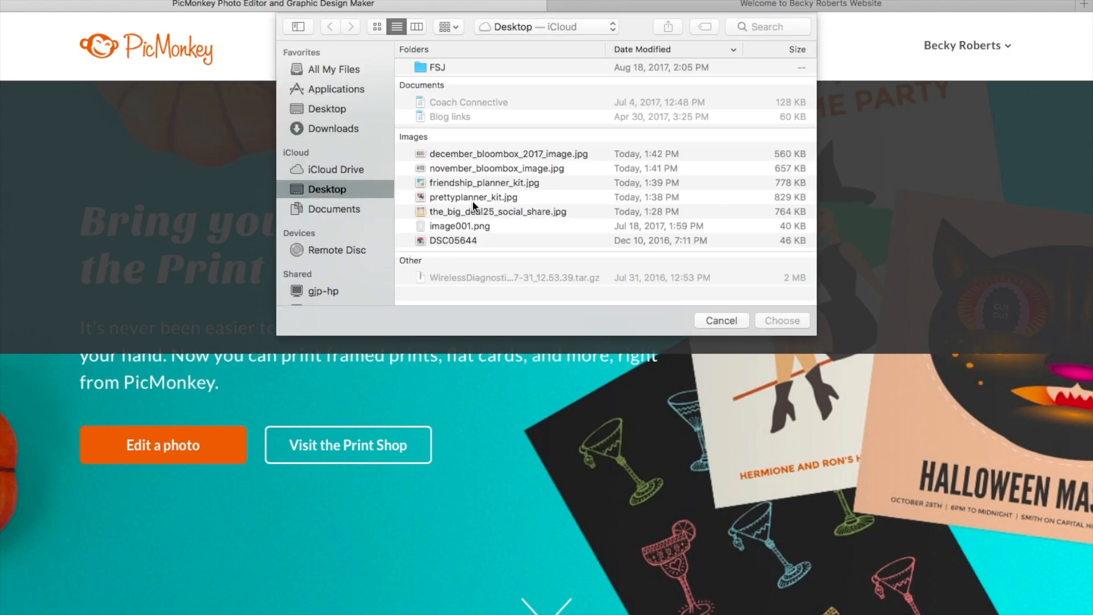
{"action": "left_click", "coordinate": [473, 196]}
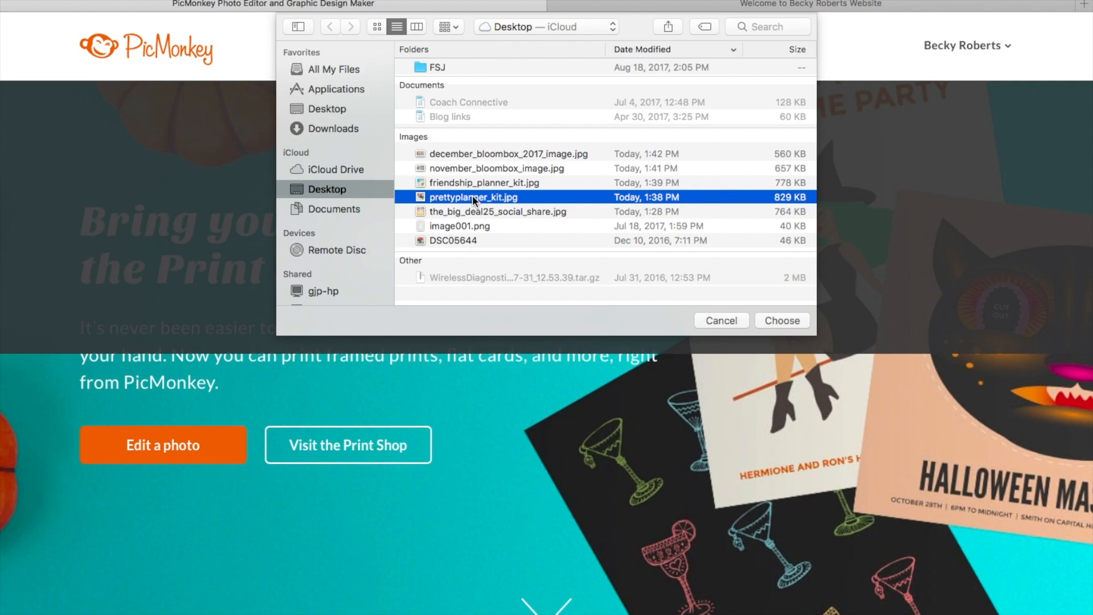
{"action": "left_click", "coordinate": [781, 321]}
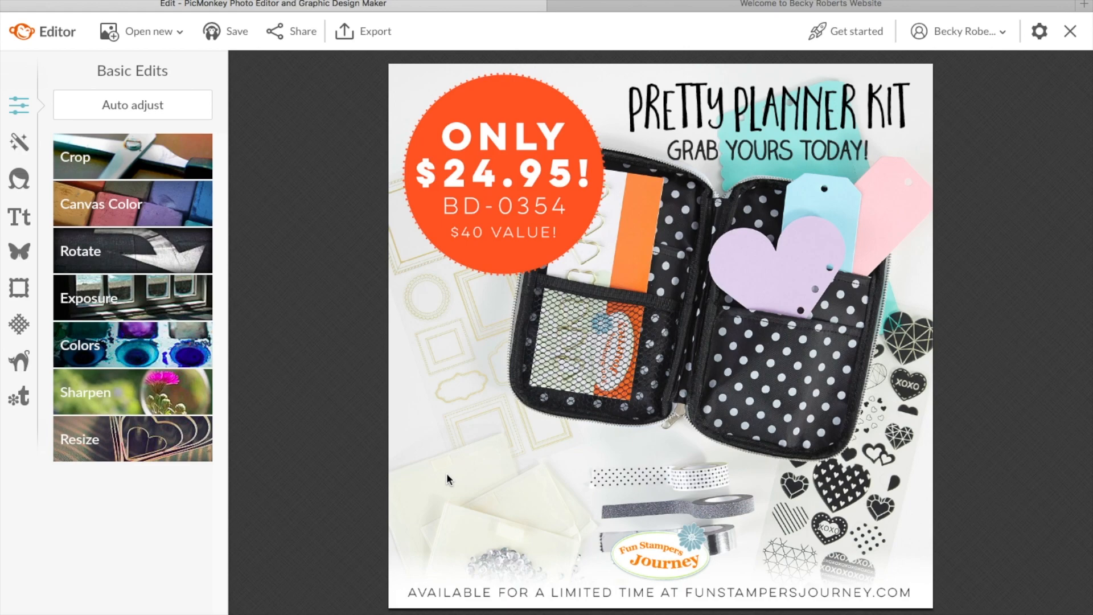
Step: Add a lower-left text box reading 'Come Get It!', the contact's name and website on three lines
{"action": "left_click", "coordinate": [25, 222]}
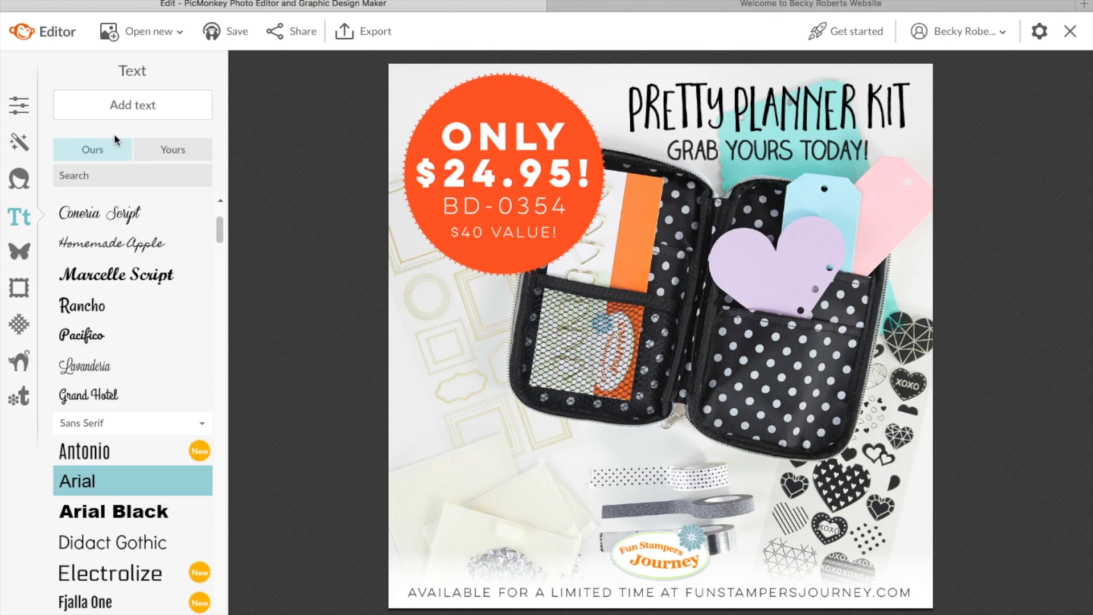
{"action": "left_click", "coordinate": [142, 104]}
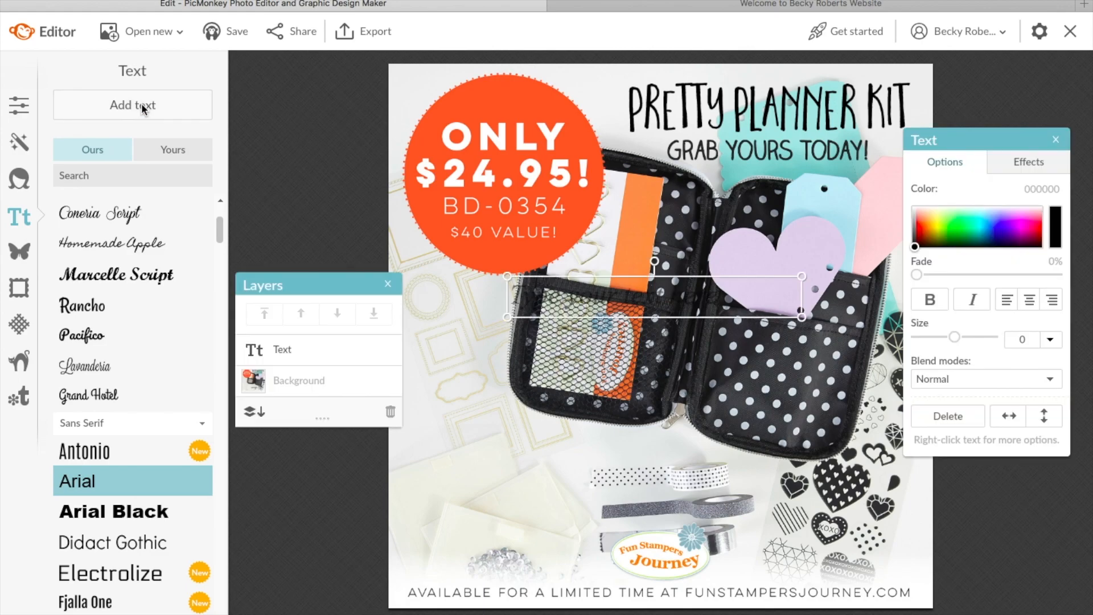
{"action": "left_click_drag", "start_coordinate": [653, 302], "coordinate": [572, 450]}
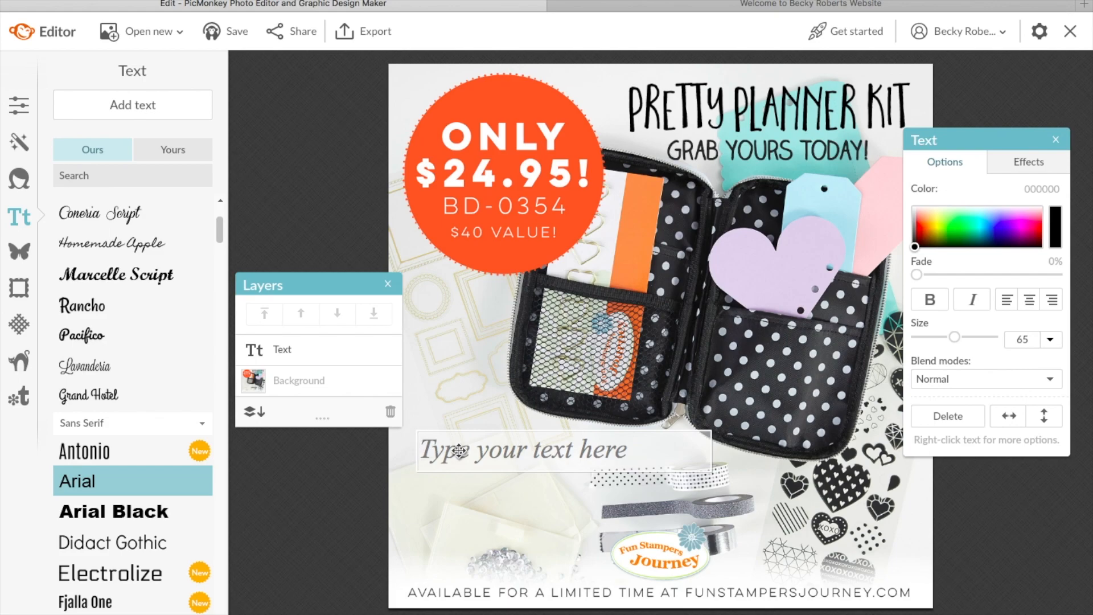
{"action": "type", "text": "C"}
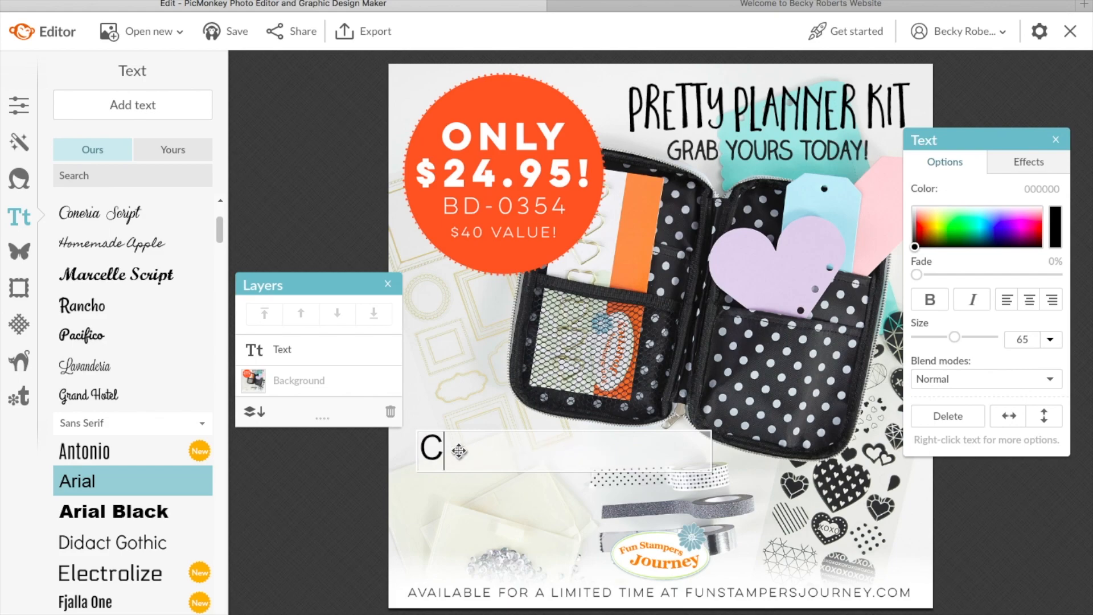
{"action": "type", "text": "ome Get "}
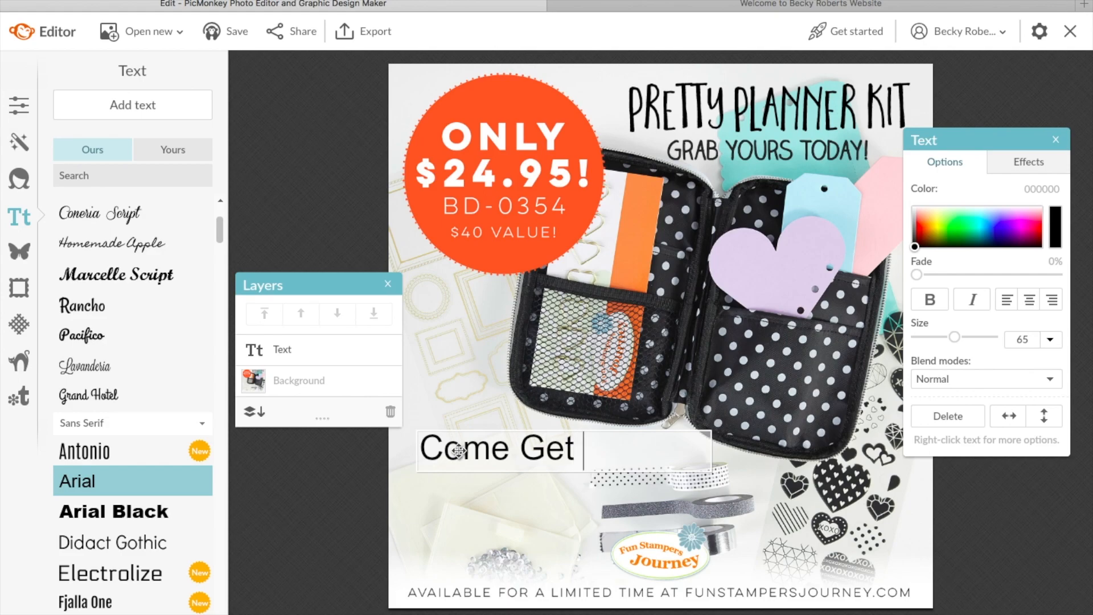
{"action": "type", "text": "It!"}
{"action": "key", "text": "Return"}
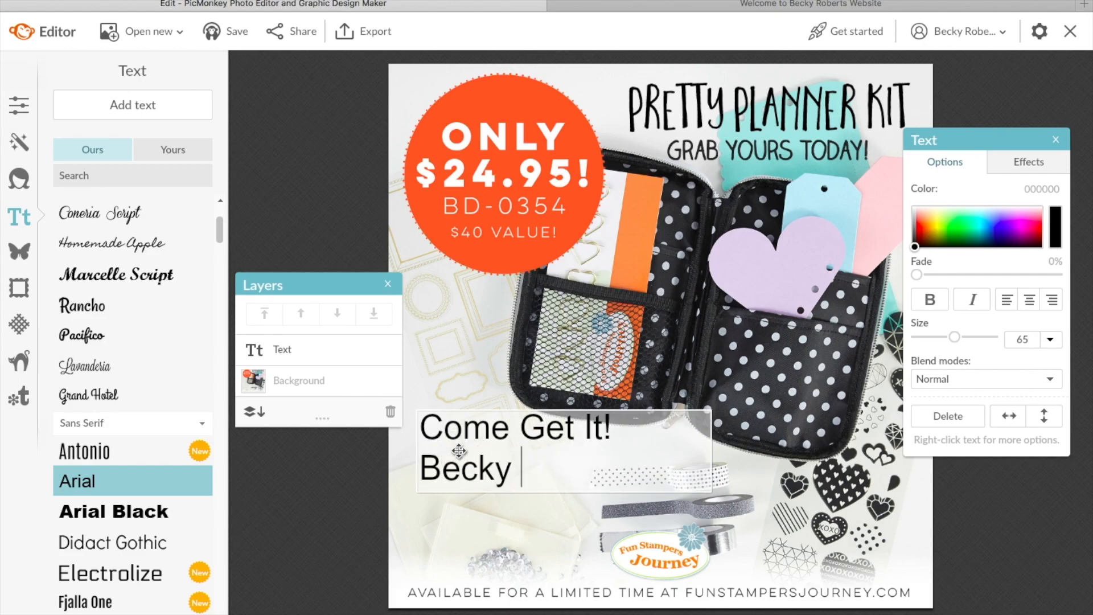
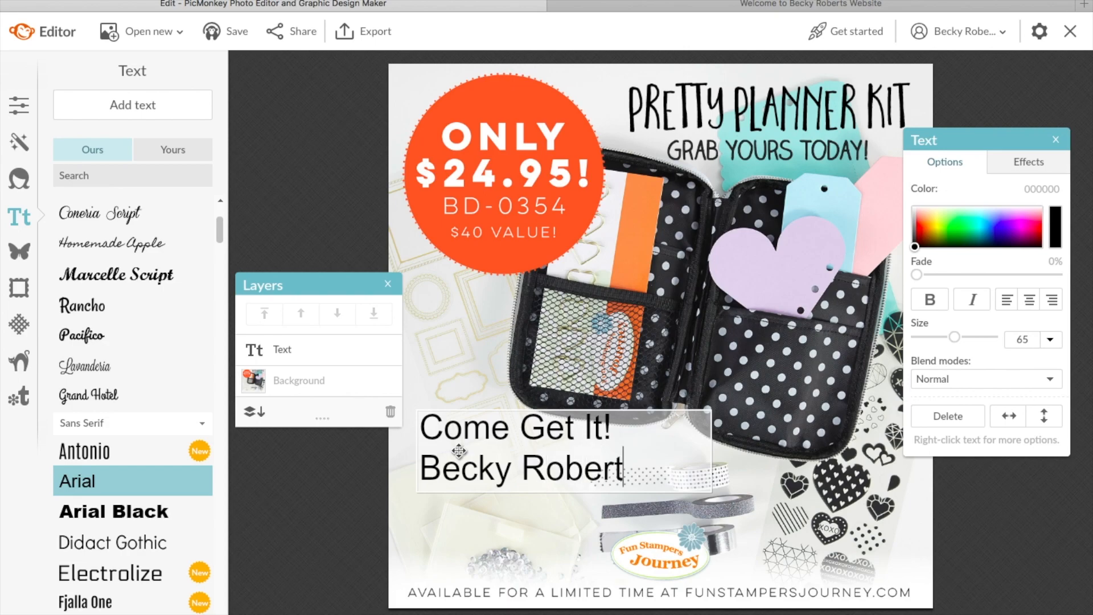
{"action": "key", "text": "Return"}
{"action": "type", "text": "www."}
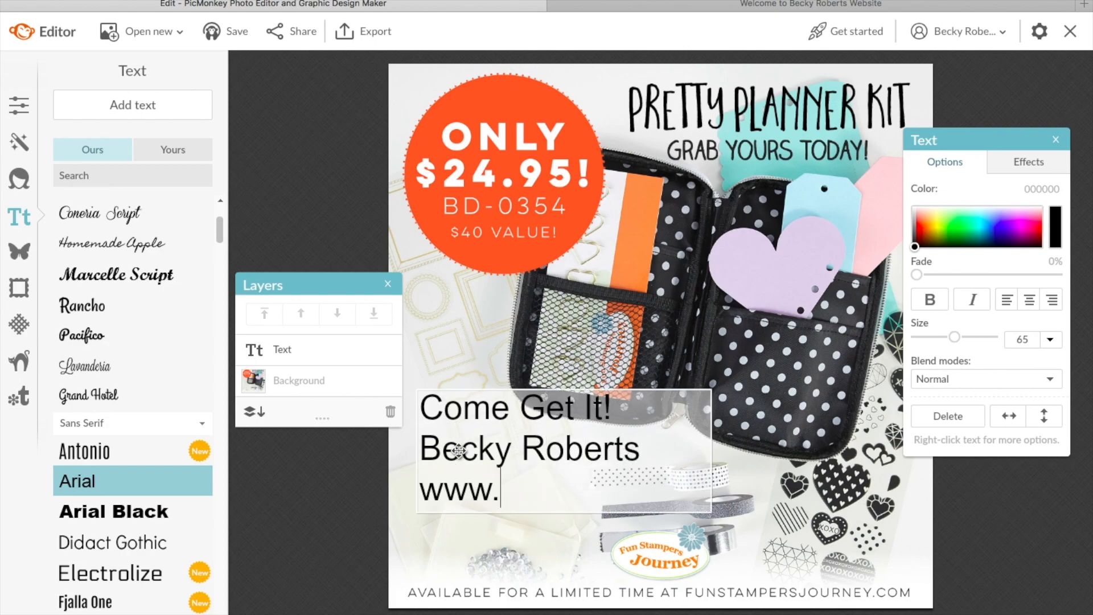
{"action": "type", "text": "inkingid"}
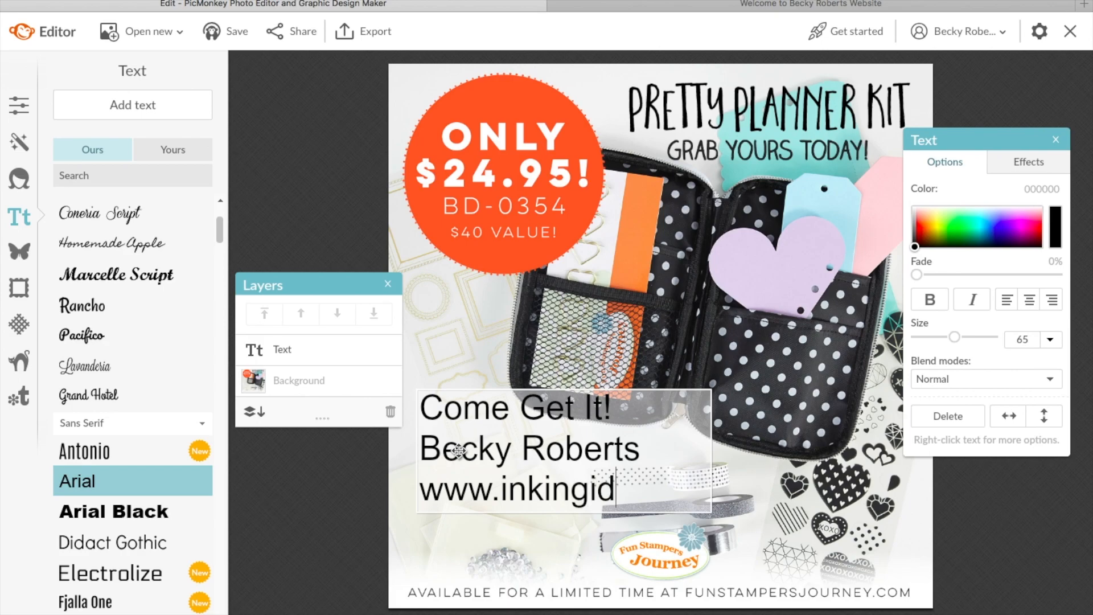
{"action": "type", "text": "aho.com"}
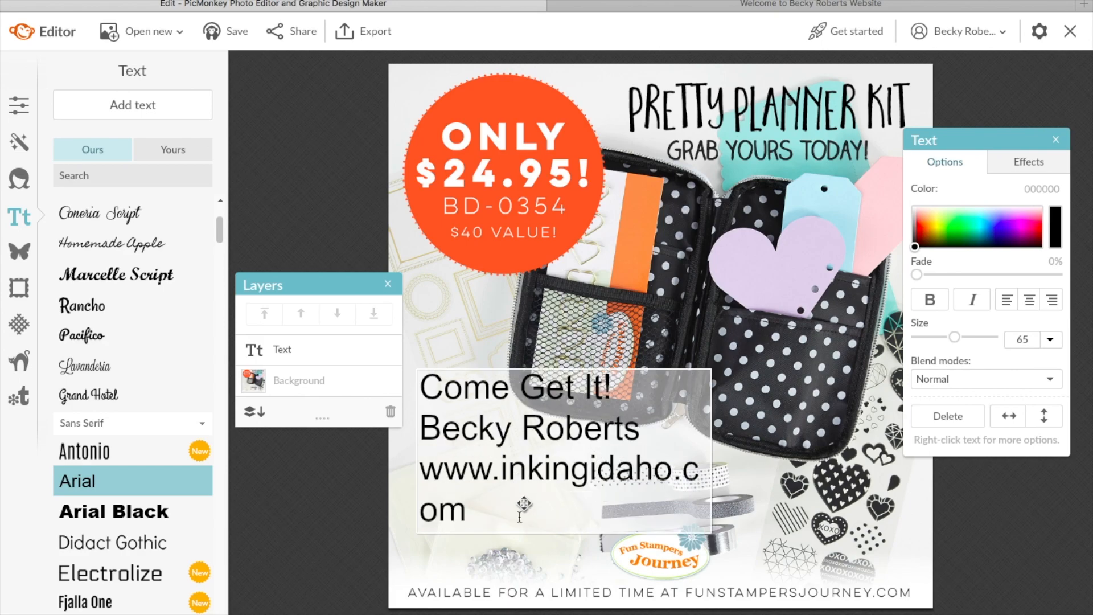
{"action": "left_click", "coordinate": [479, 546]}
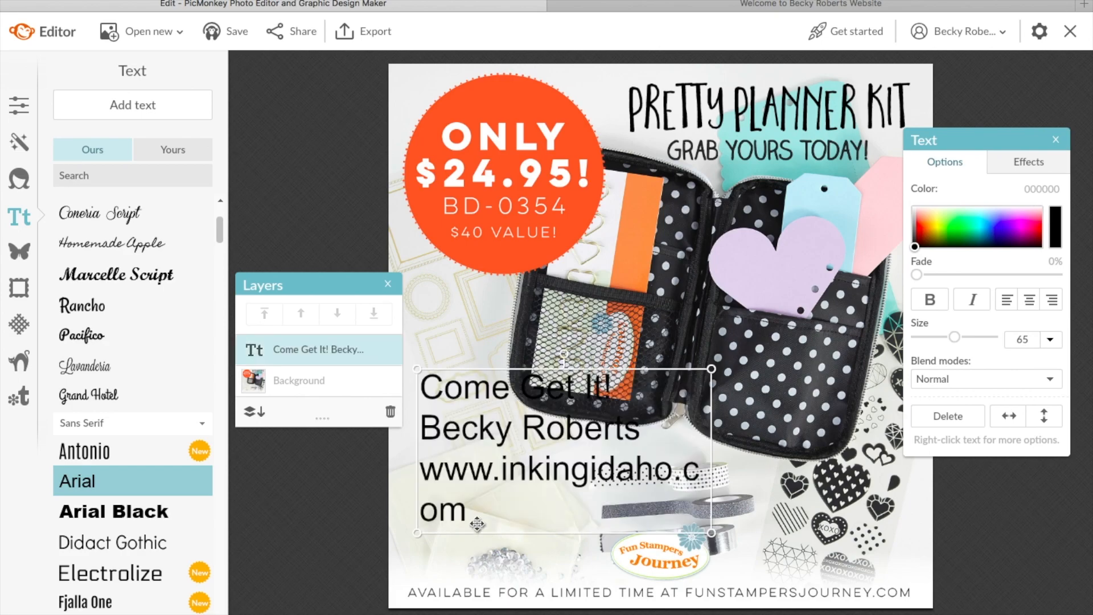
{"action": "mouse_move", "coordinate": [483, 510]}
{"action": "left_mouse_down"}
{"action": "mouse_move", "coordinate": [442, 505]}
{"action": "mouse_move", "coordinate": [505, 516]}
{"action": "mouse_move", "coordinate": [473, 518]}
{"action": "left_mouse_up"}
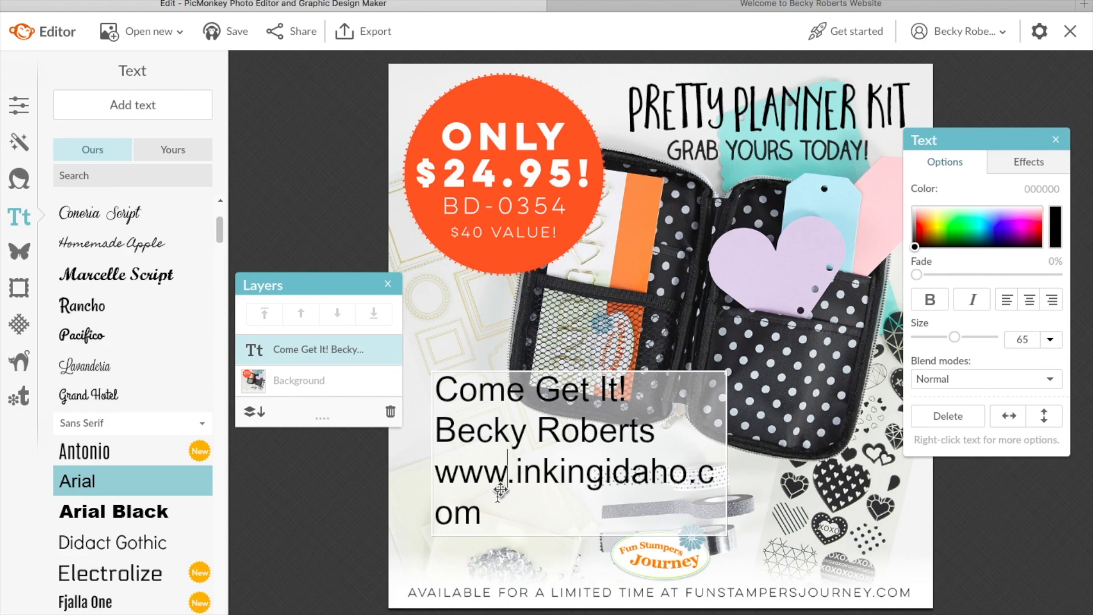
Step: Set the contact text to size 41 with centred lines and shift the block left and down
{"action": "left_click_drag", "start_coordinate": [483, 515], "coordinate": [439, 405]}
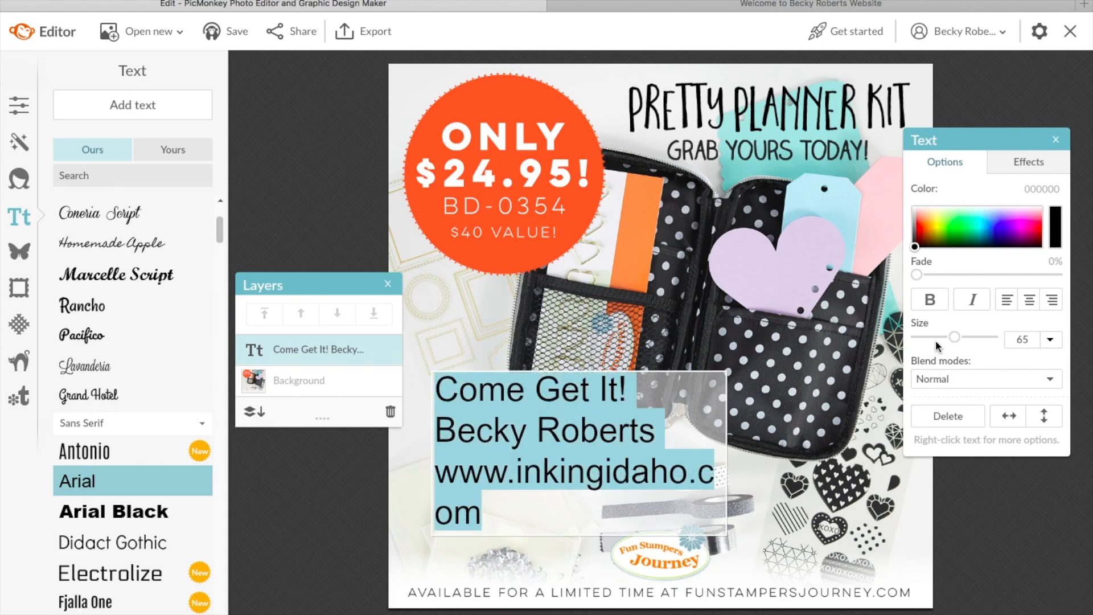
{"action": "left_click_drag", "start_coordinate": [952, 340], "coordinate": [942, 340]}
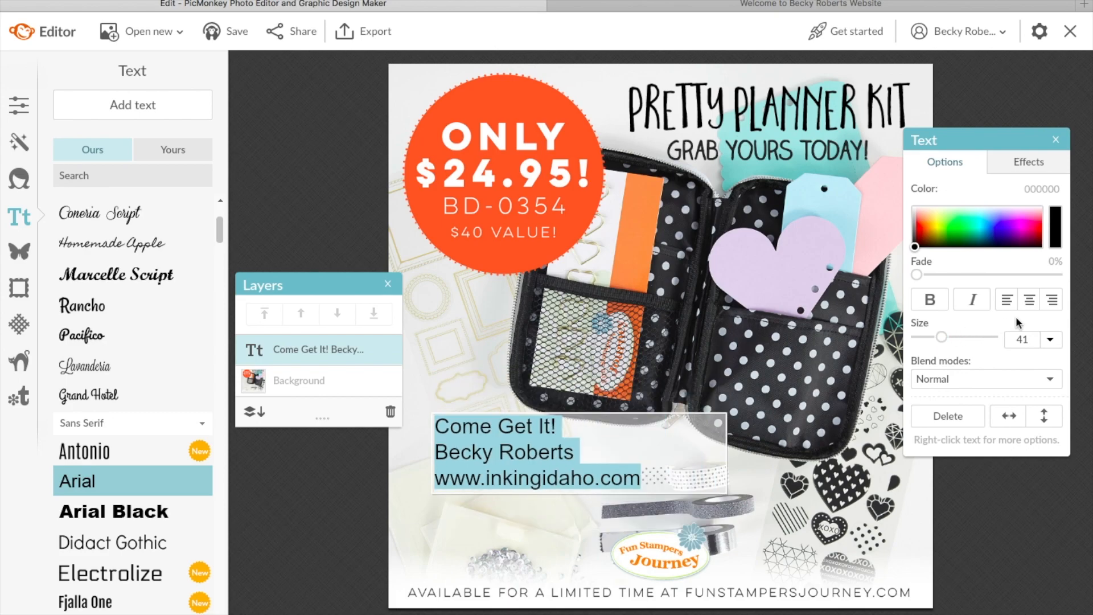
{"action": "left_click", "coordinate": [1029, 299]}
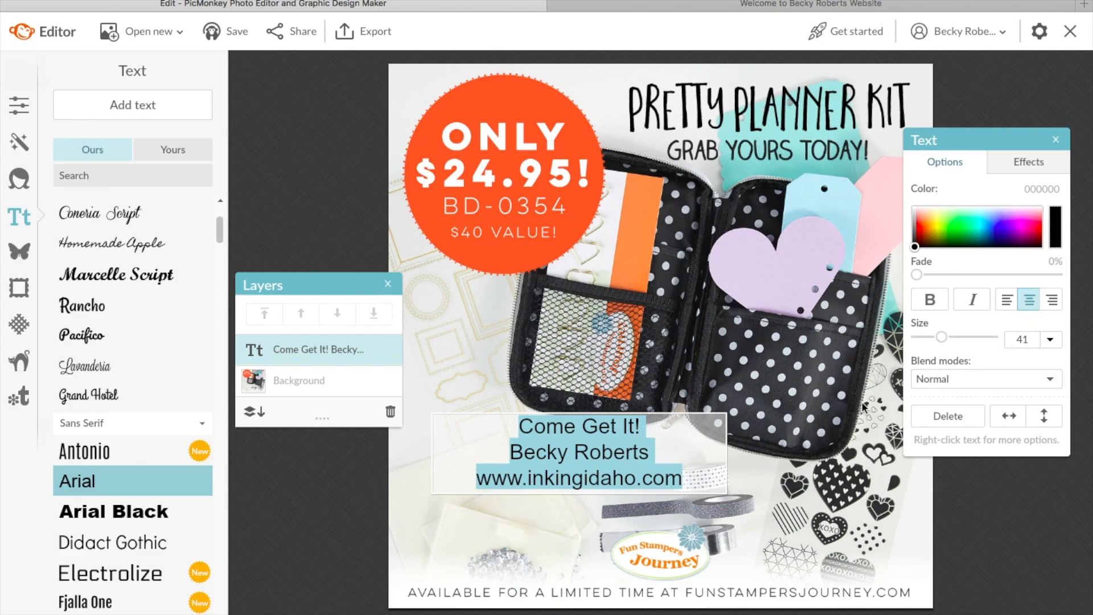
{"action": "left_click", "coordinate": [554, 527]}
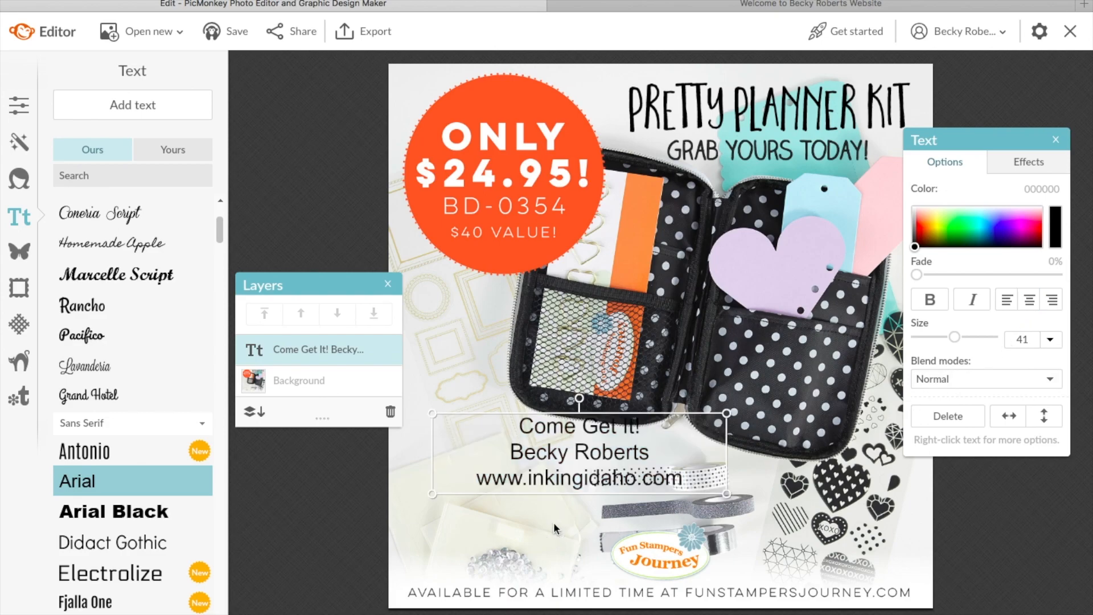
{"action": "left_click_drag", "start_coordinate": [592, 445], "coordinate": [516, 452]}
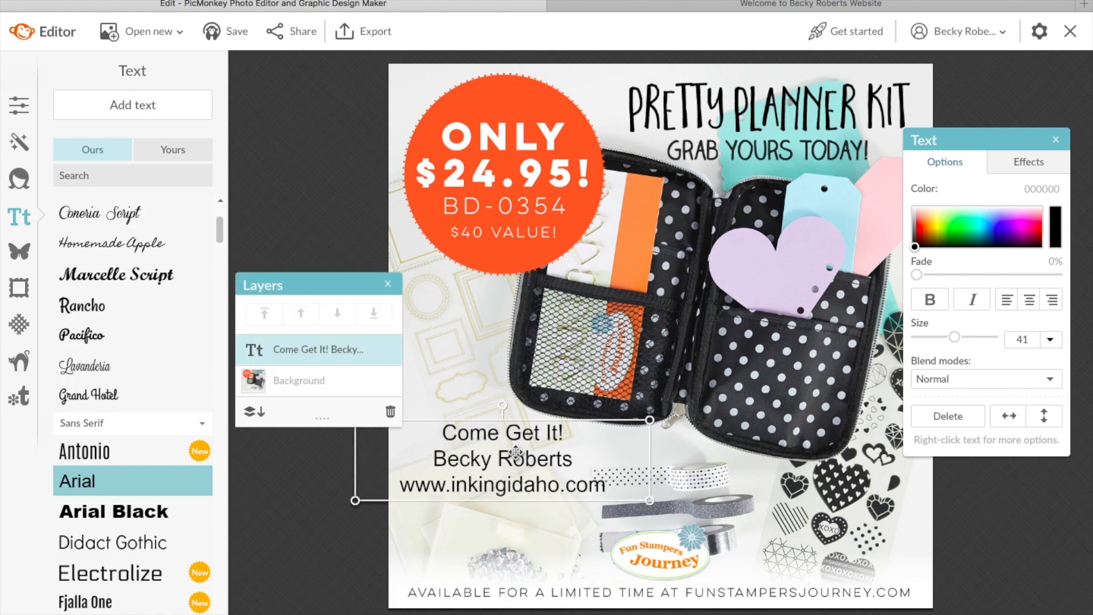
{"action": "double_click", "coordinate": [548, 486]}
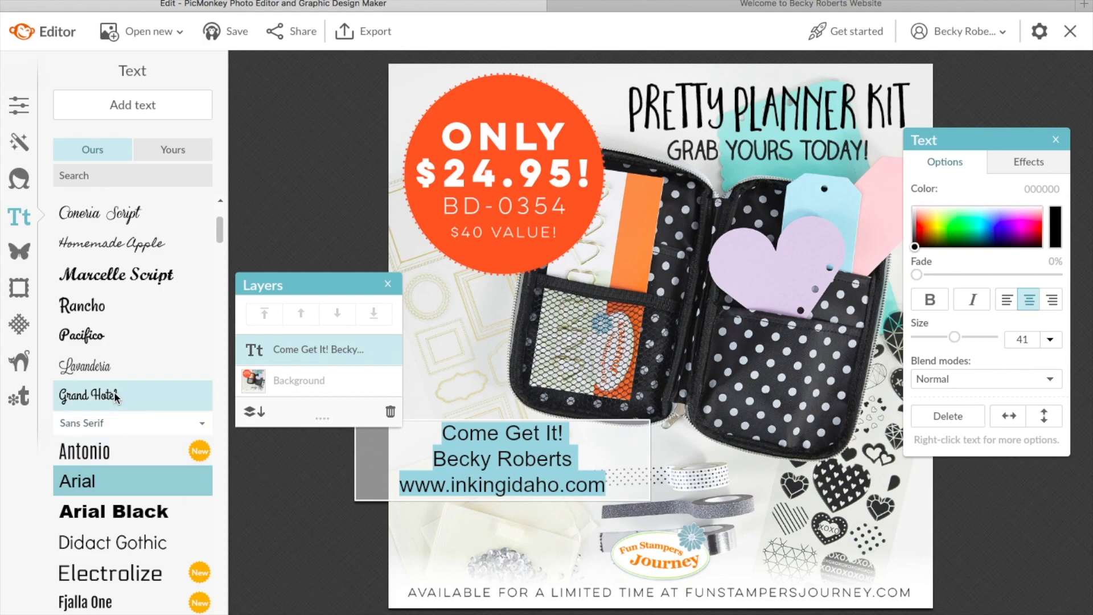
Step: Try Antonio, Chelsea Market, Schoolbell, Sue Ellen Francisco, TRASHHAND and Pacifico fonts on the contact text
{"action": "scroll", "coordinate": [113, 392], "scroll_direction": "up", "scroll_amount": 1}
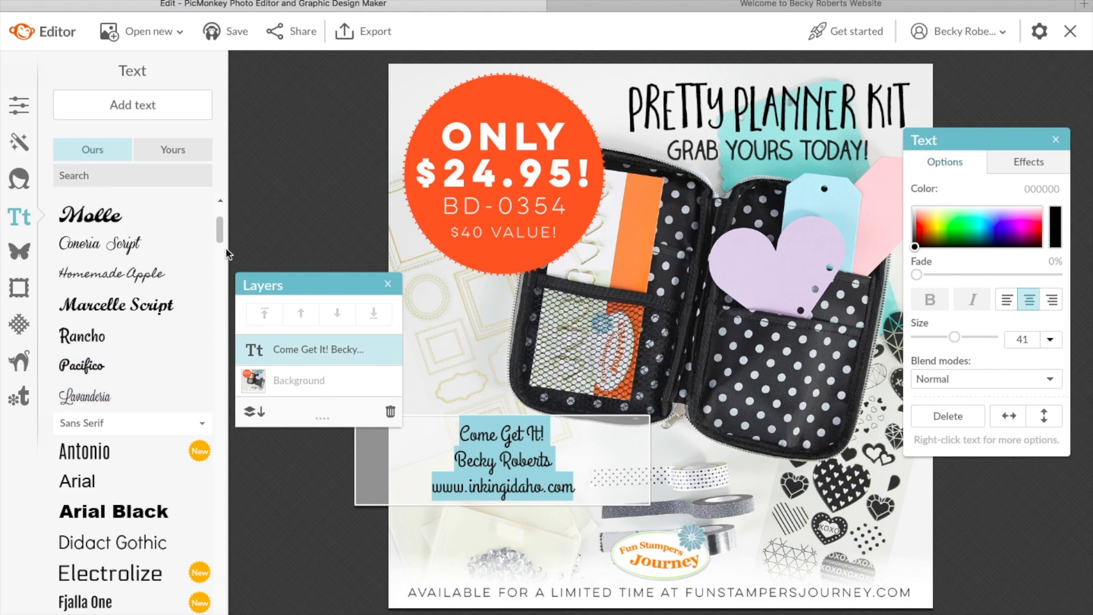
{"action": "left_click", "coordinate": [97, 451]}
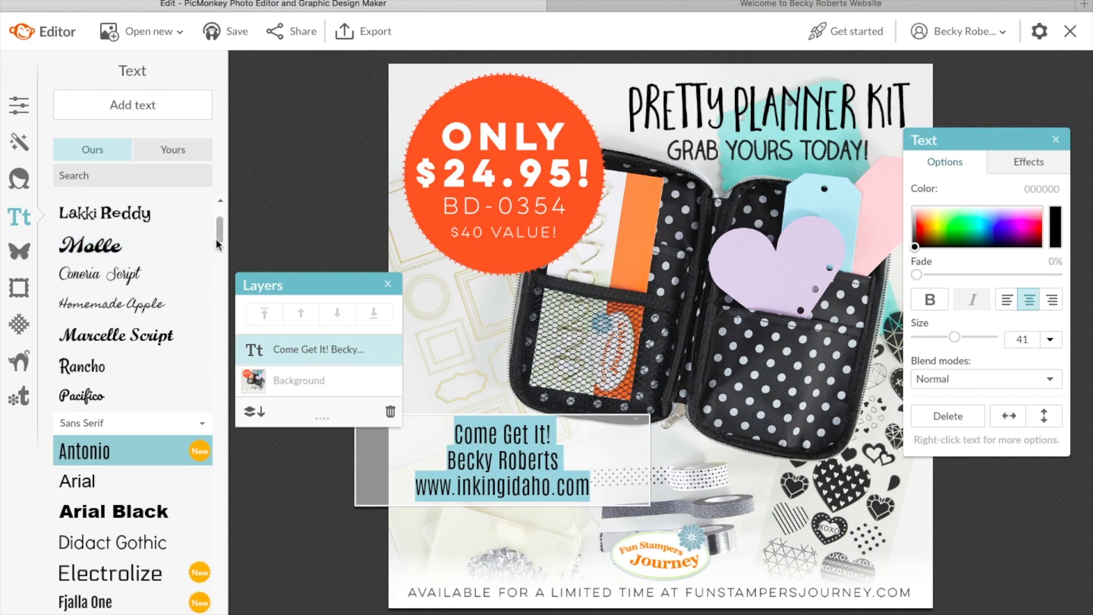
{"action": "left_click_drag", "start_coordinate": [220, 230], "coordinate": [212, 353]}
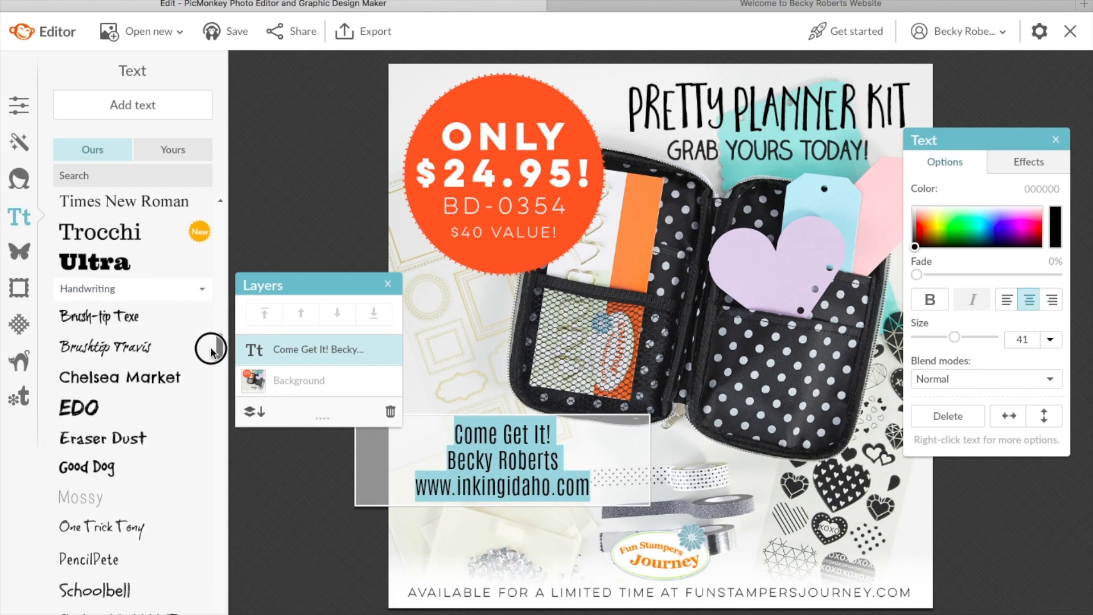
{"action": "left_click", "coordinate": [148, 378]}
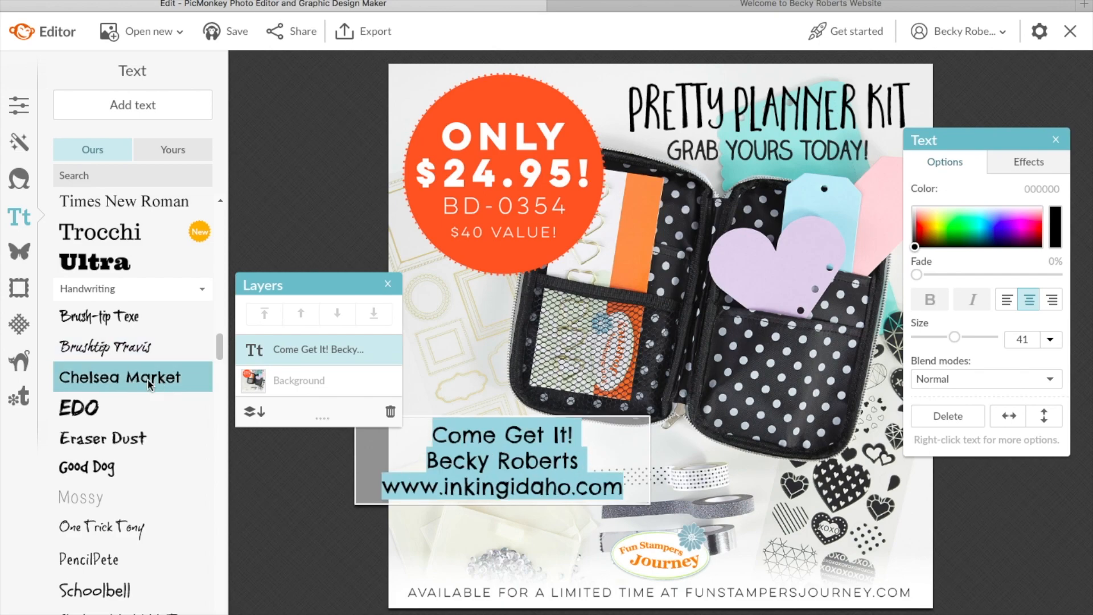
{"action": "left_click_drag", "start_coordinate": [222, 341], "coordinate": [220, 362]}
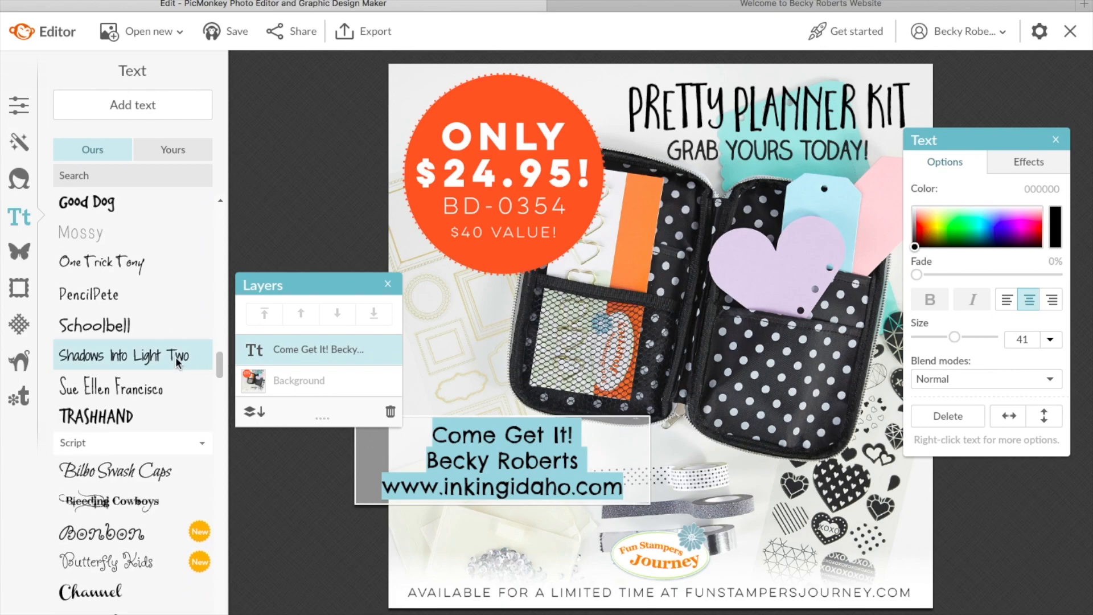
{"action": "left_click", "coordinate": [127, 328]}
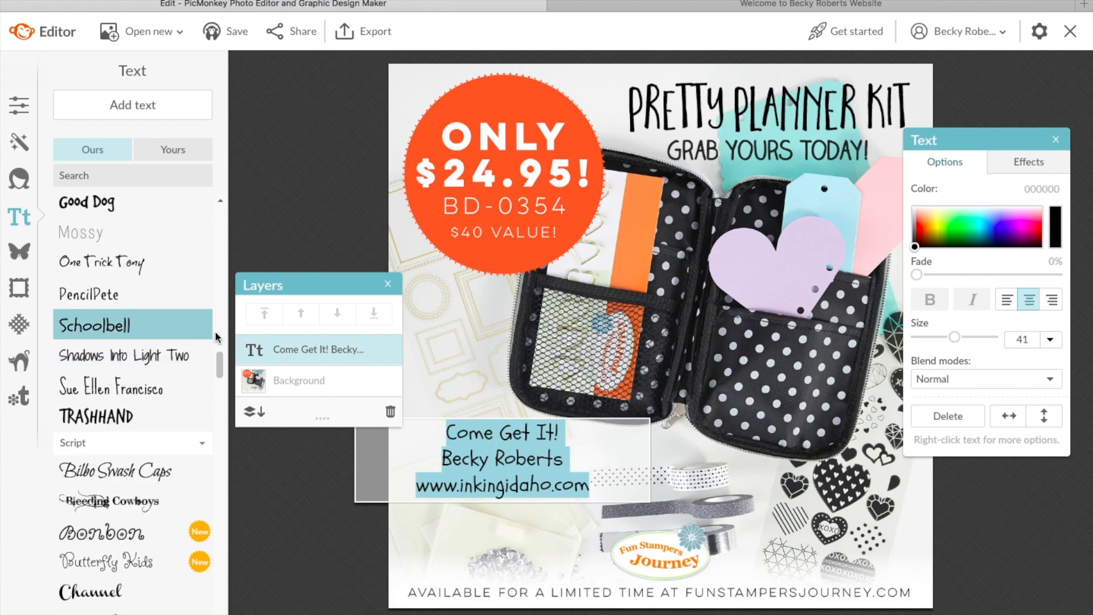
{"action": "left_click", "coordinate": [142, 390]}
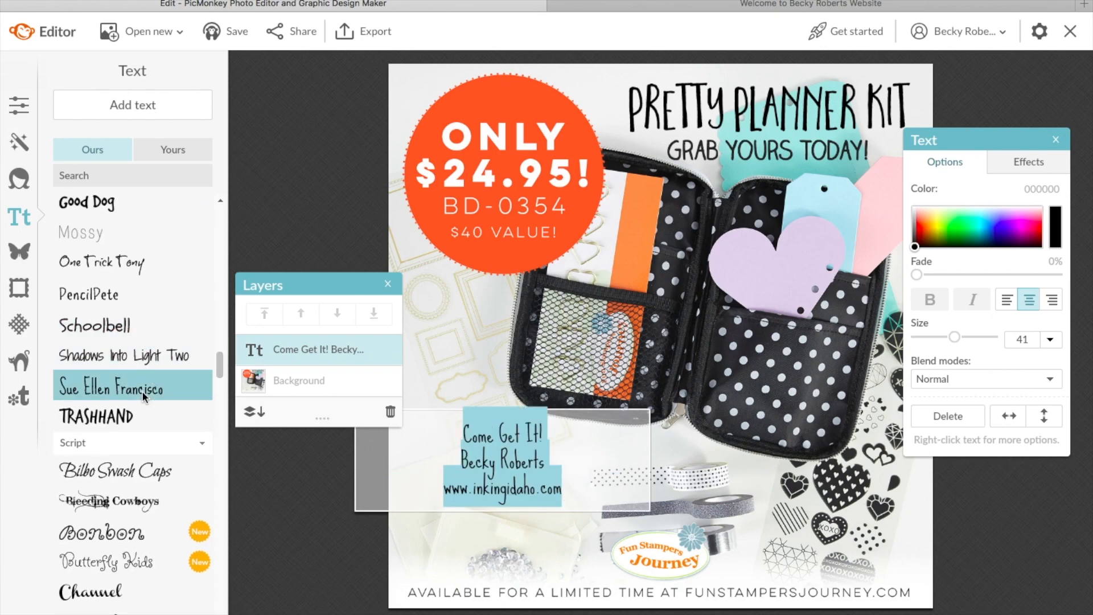
{"action": "left_click", "coordinate": [125, 418]}
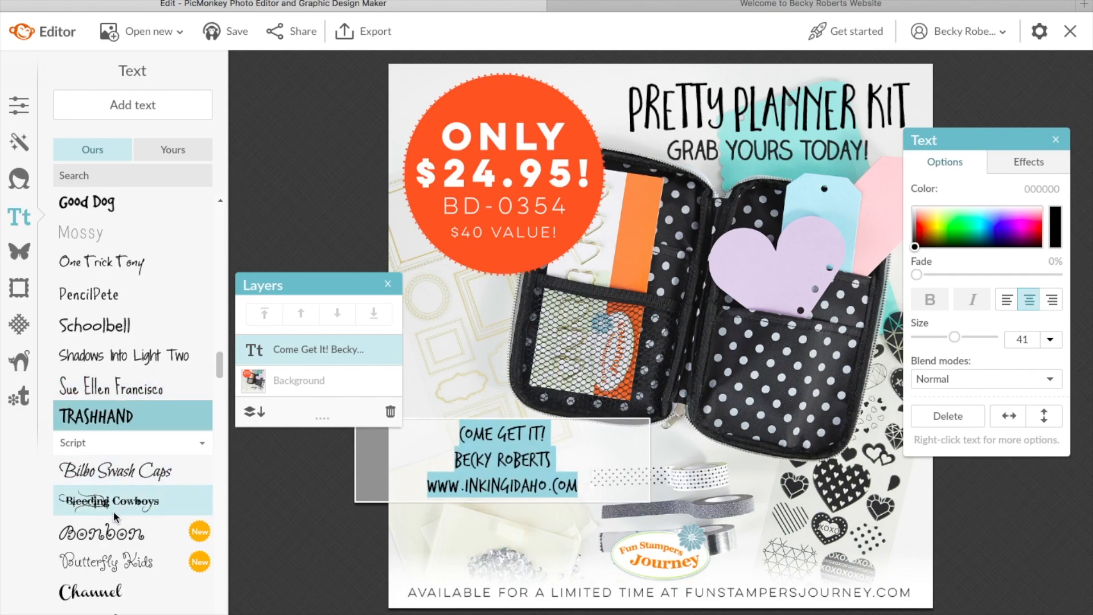
{"action": "left_click_drag", "start_coordinate": [220, 366], "coordinate": [222, 400]}
{"action": "scroll", "coordinate": [223, 400], "scroll_direction": "down", "scroll_amount": 1}
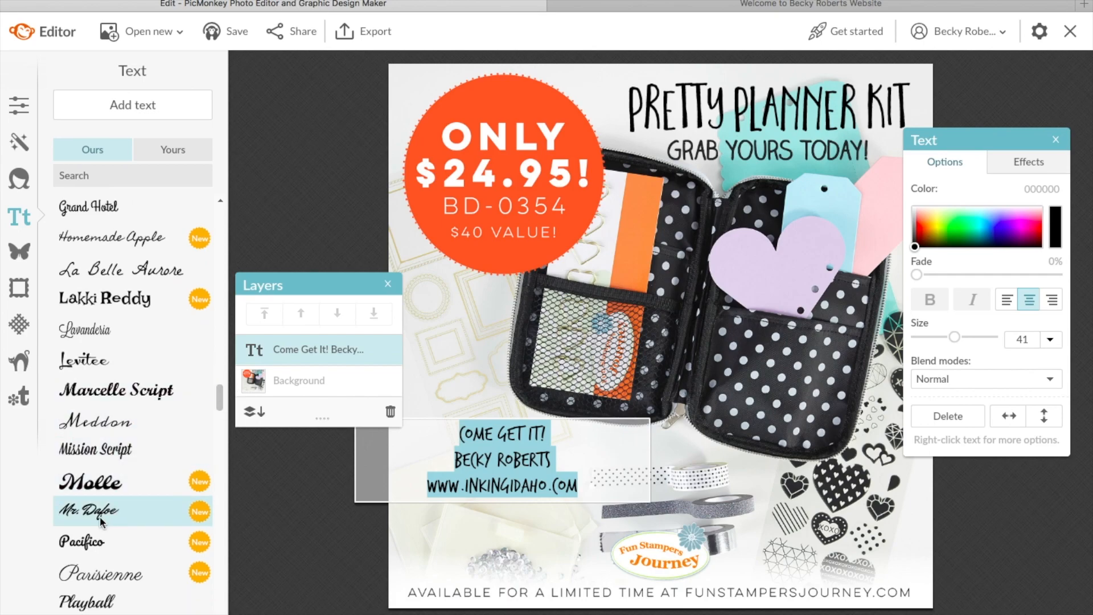
{"action": "left_click", "coordinate": [86, 543]}
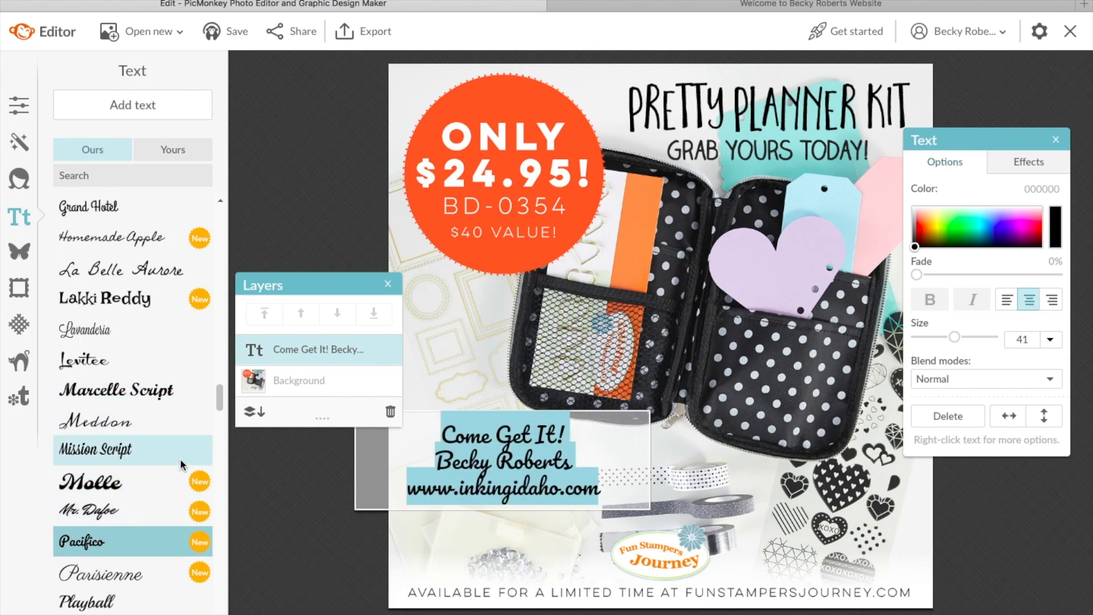
{"action": "left_click_drag", "start_coordinate": [225, 401], "coordinate": [221, 228]}
Step: Set the contact text font to Arial and begin shifting its colour to red
{"action": "left_click", "coordinate": [142, 284]}
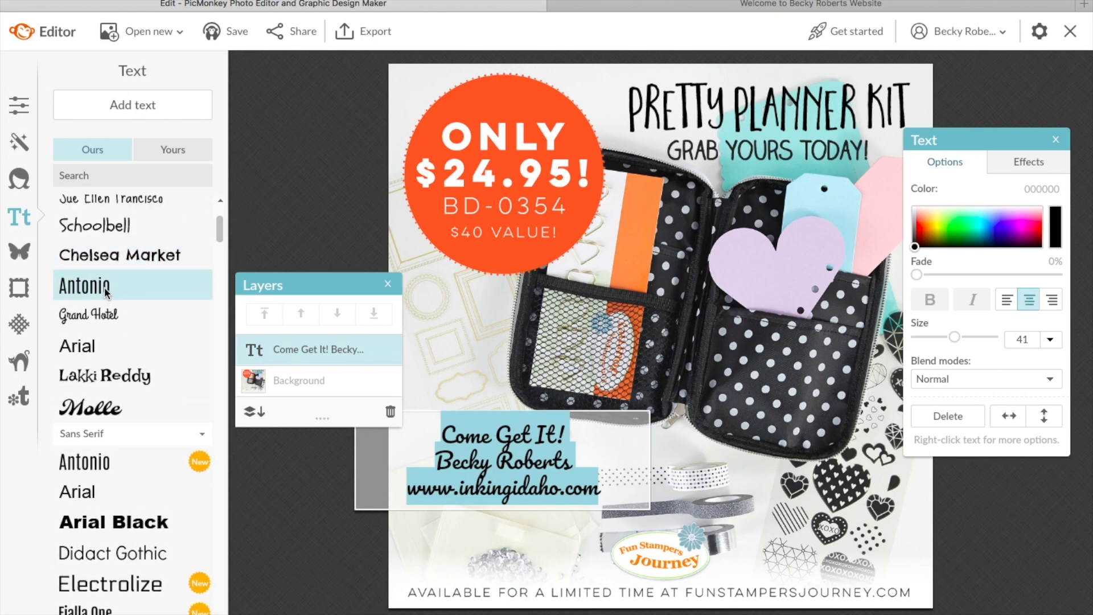
{"action": "left_click_drag", "start_coordinate": [219, 226], "coordinate": [221, 207]}
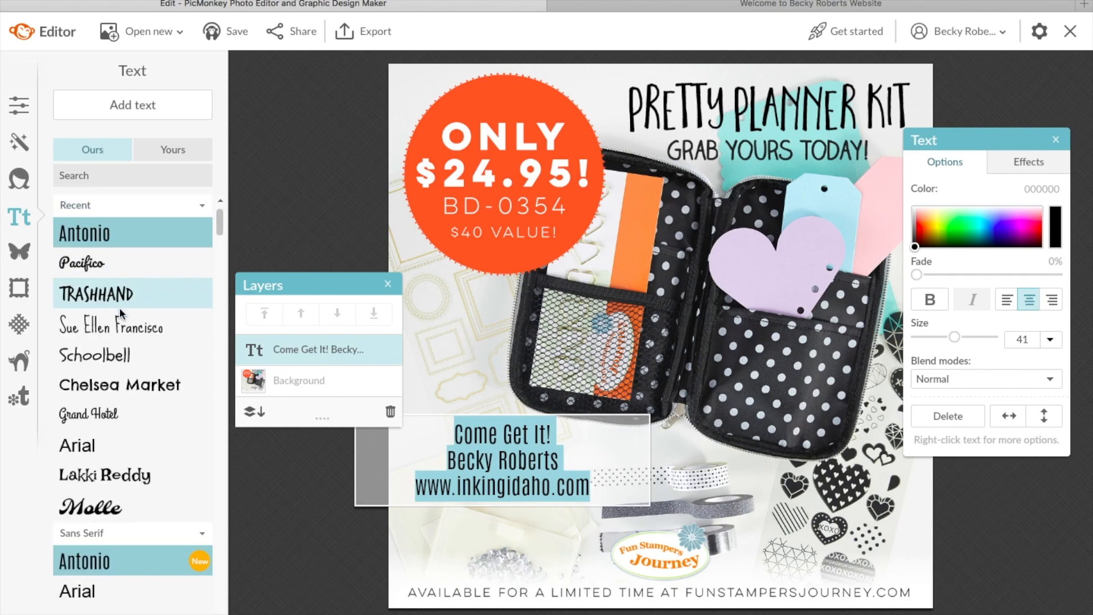
{"action": "left_click", "coordinate": [91, 436]}
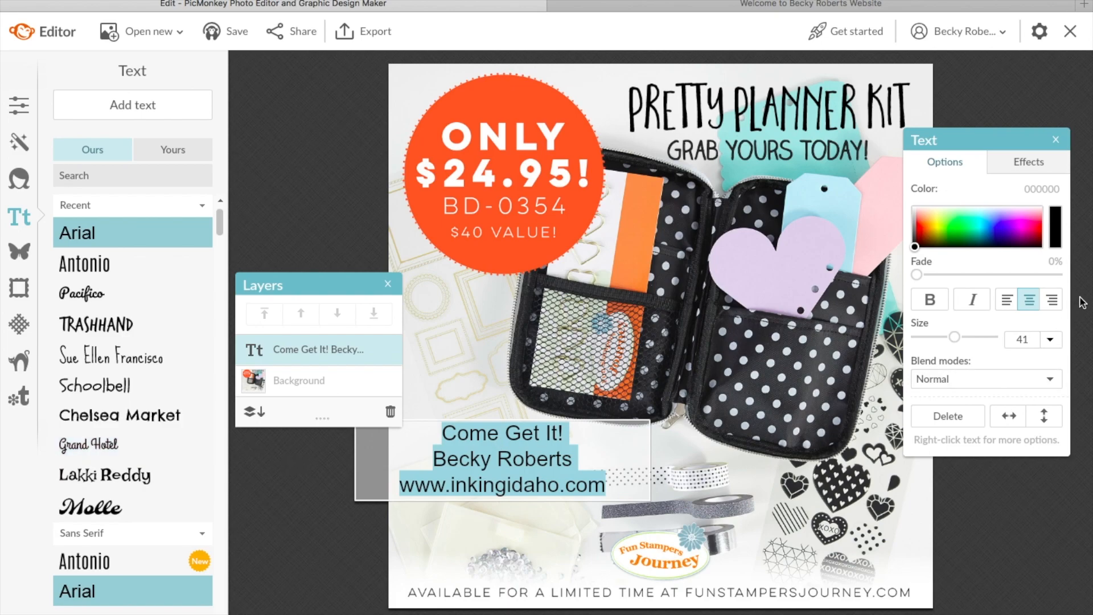
{"action": "left_click_drag", "start_coordinate": [918, 248], "coordinate": [922, 235]}
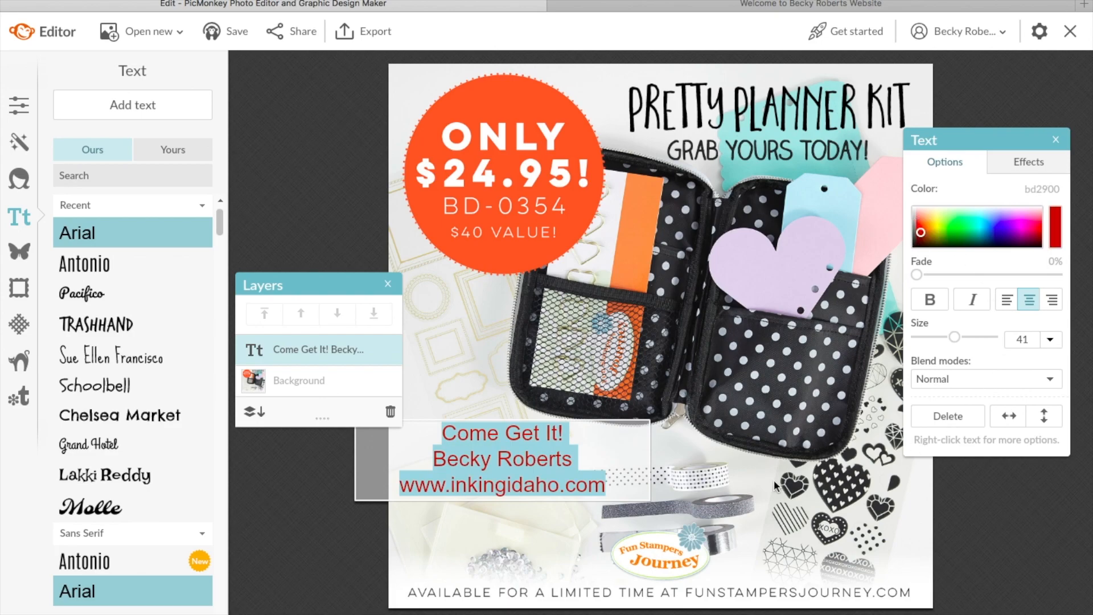
Step: Finish the red (bd2900) text, nudge it down-right under the planner, and bring up Save
{"action": "left_click", "coordinate": [490, 529]}
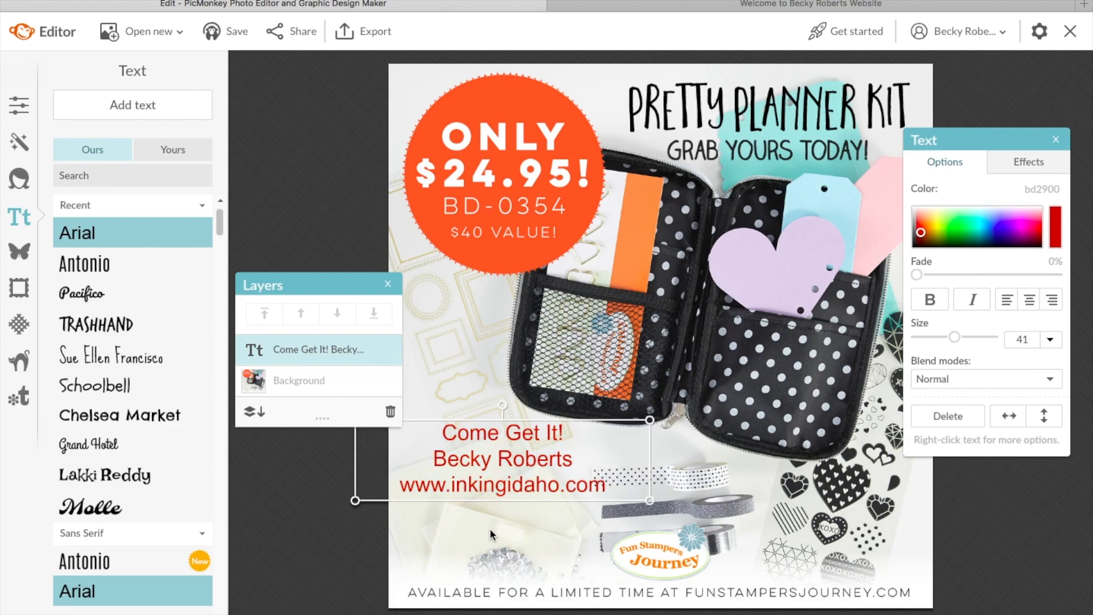
{"action": "left_click", "coordinate": [538, 532]}
{"action": "left_click", "coordinate": [530, 455]}
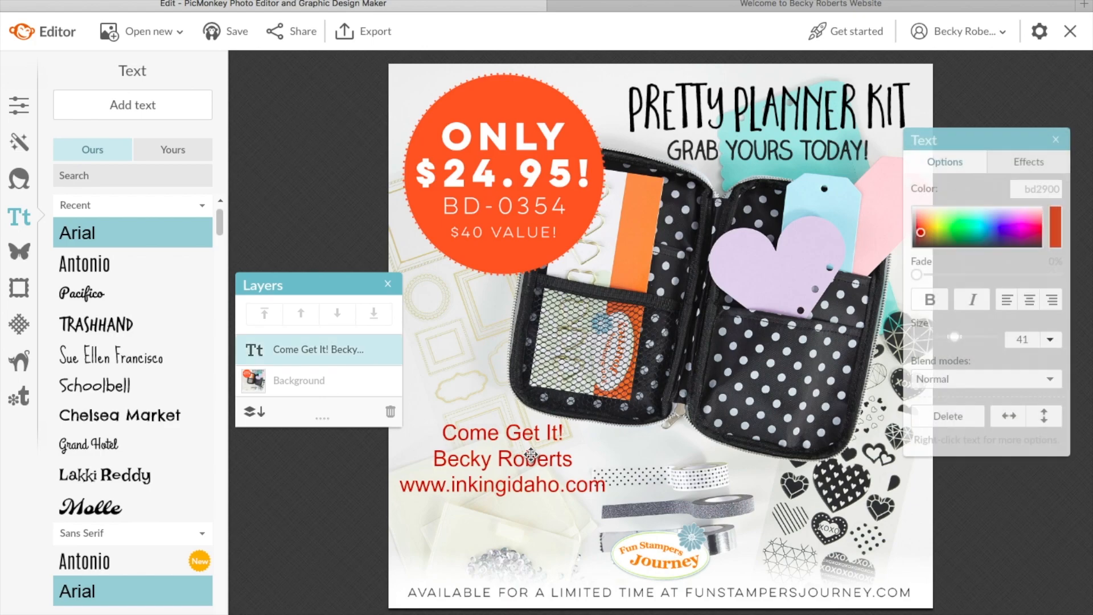
{"action": "mouse_move", "coordinate": [531, 455]}
{"action": "left_mouse_down"}
{"action": "mouse_move", "coordinate": [553, 505]}
{"action": "mouse_move", "coordinate": [543, 529]}
{"action": "mouse_move", "coordinate": [543, 457]}
{"action": "mouse_move", "coordinate": [555, 457]}
{"action": "mouse_move", "coordinate": [531, 457]}
{"action": "mouse_move", "coordinate": [548, 458]}
{"action": "left_mouse_up"}
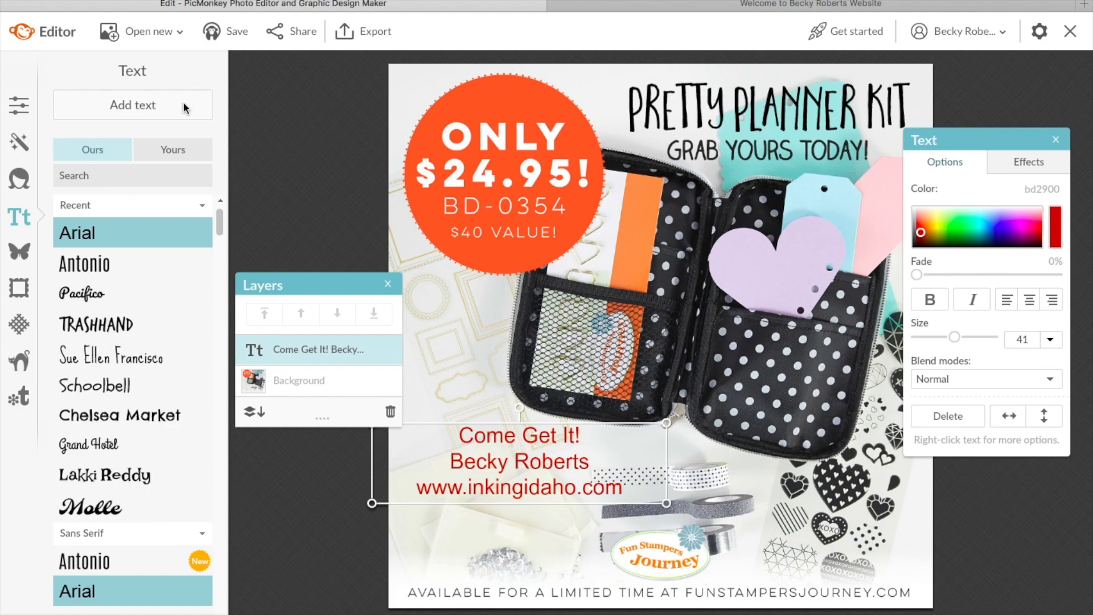
{"action": "left_click", "coordinate": [232, 34]}
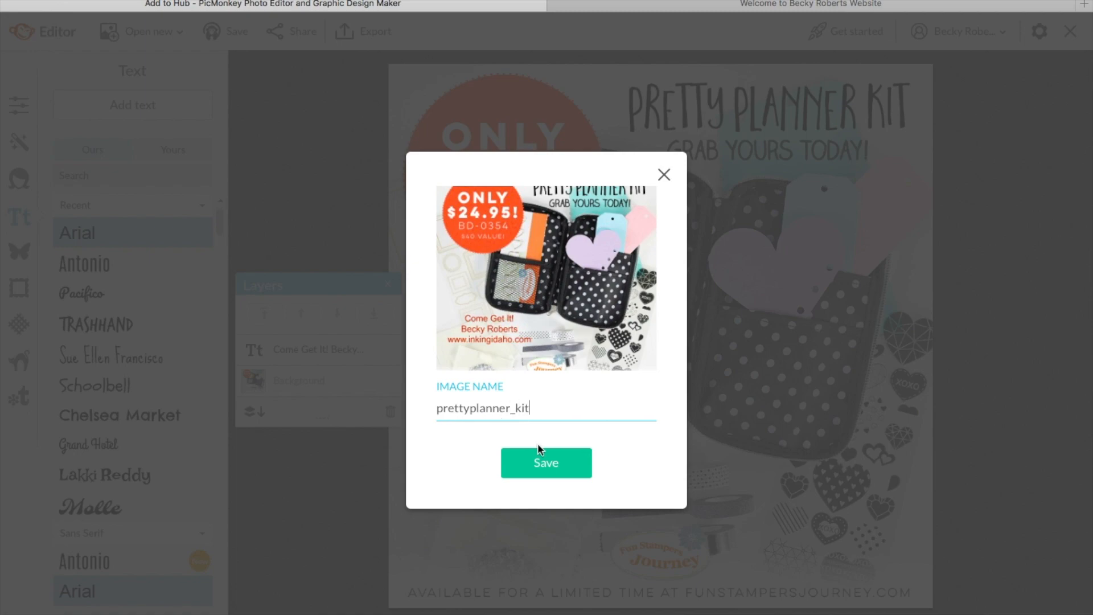
Step: Save the Pretty Planner Kit design to the Hub as prettyplanner_kit
{"action": "left_click", "coordinate": [543, 464]}
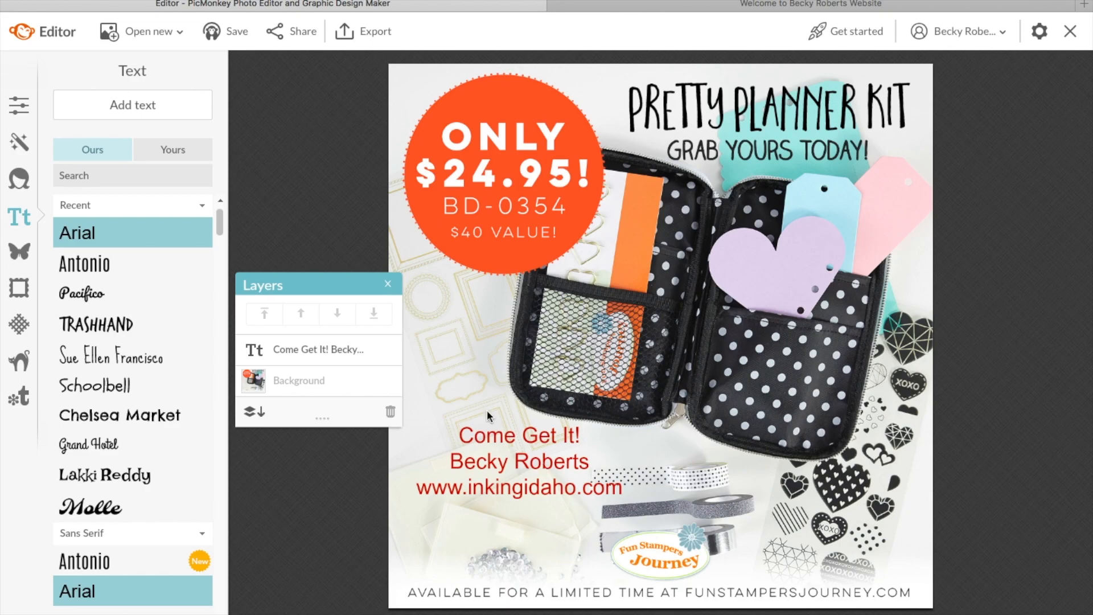
Step: Export prettyplanner_kit.jpg at 1042 × 1042 px to the computer
{"action": "left_click", "coordinate": [361, 30]}
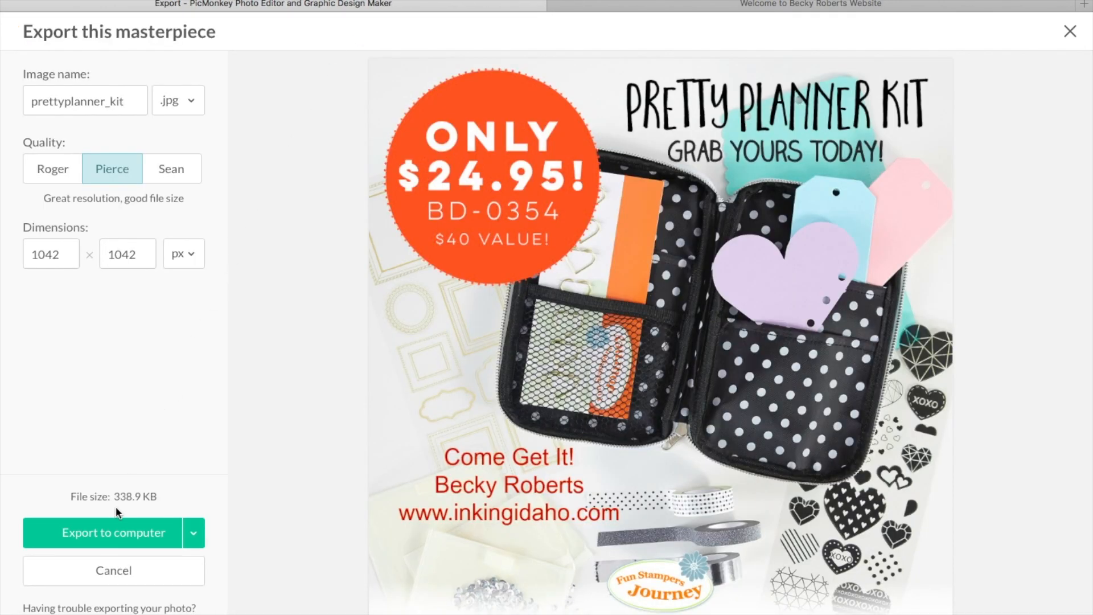
{"action": "left_click", "coordinate": [118, 534]}
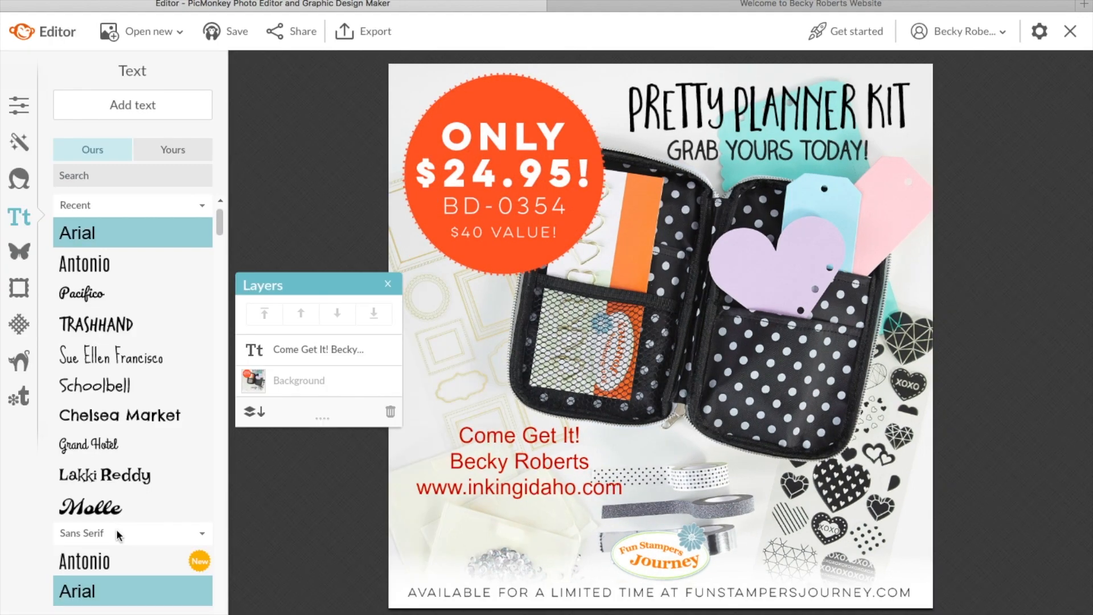